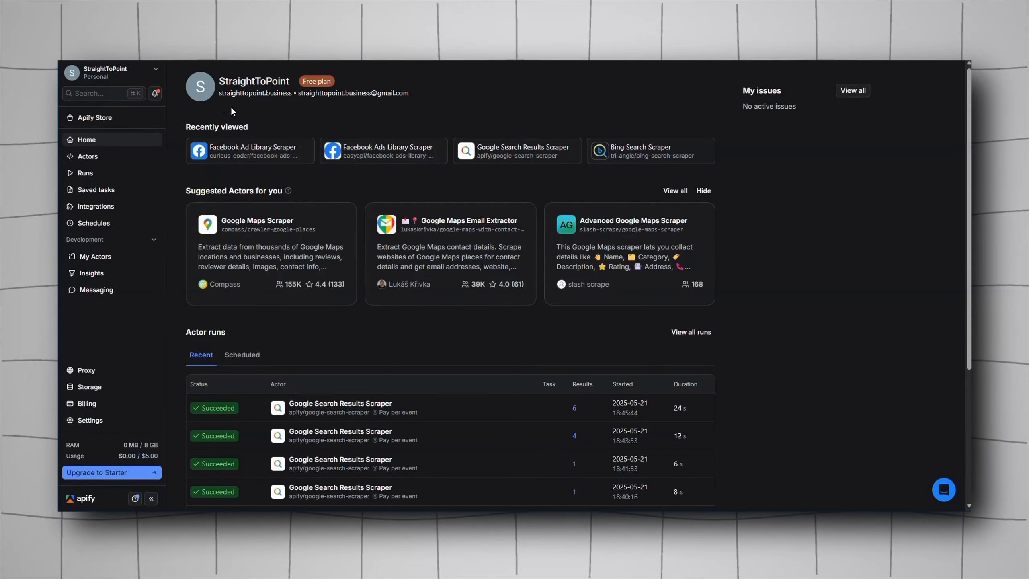
Step: Open the Apify account settings and go to API & Integrations
click(90, 420)
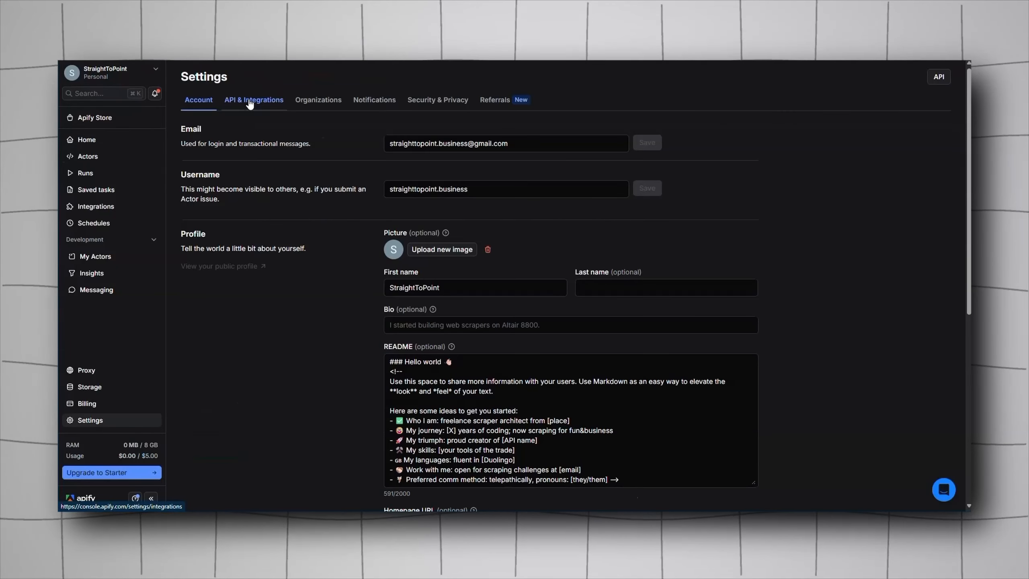
click(250, 102)
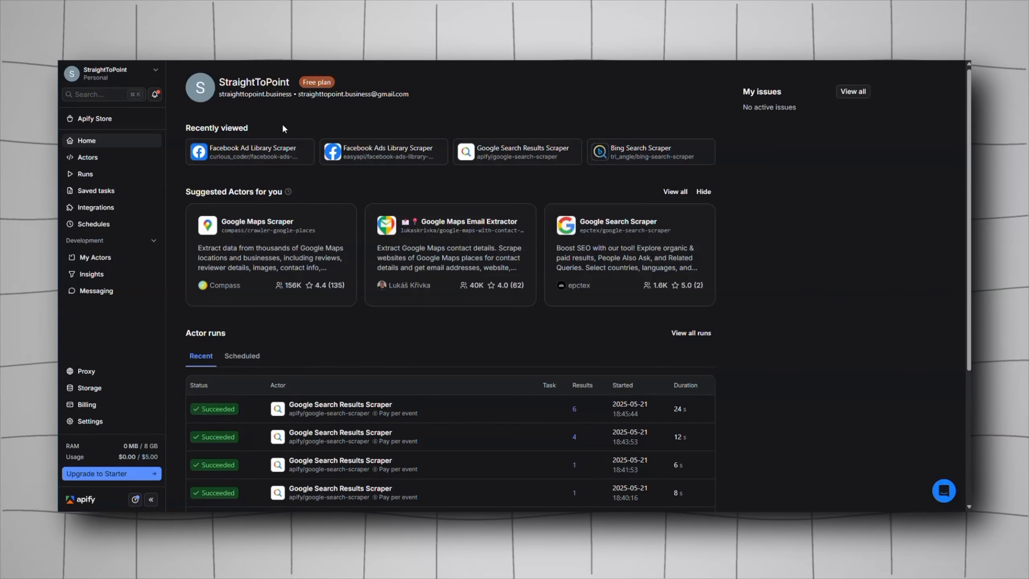
Step: Open the recently viewed Facebook Ad Library Scraper actor and highlight its $0.75 per 1000 results pricing
click(265, 156)
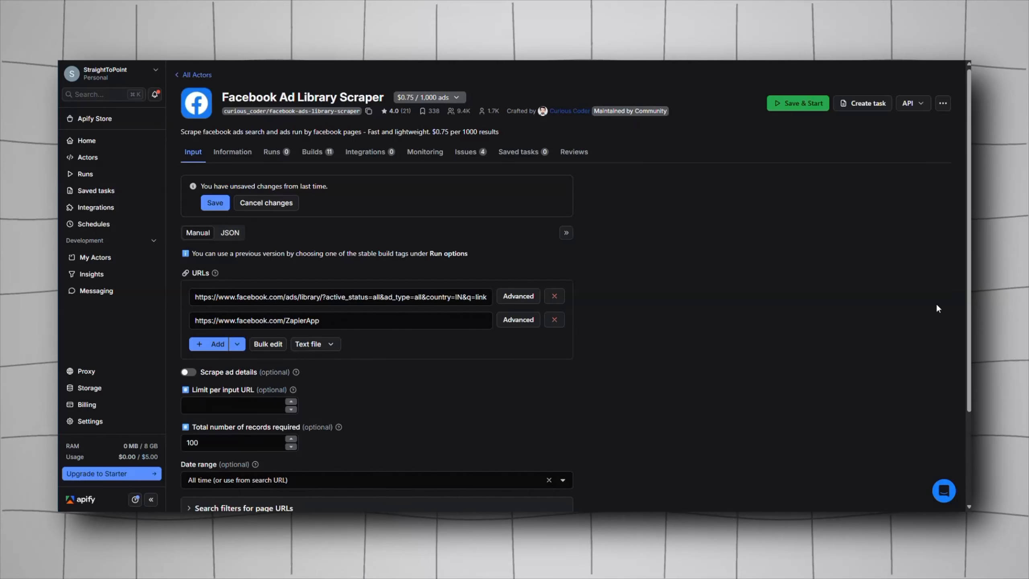
drag(431, 132, 504, 131)
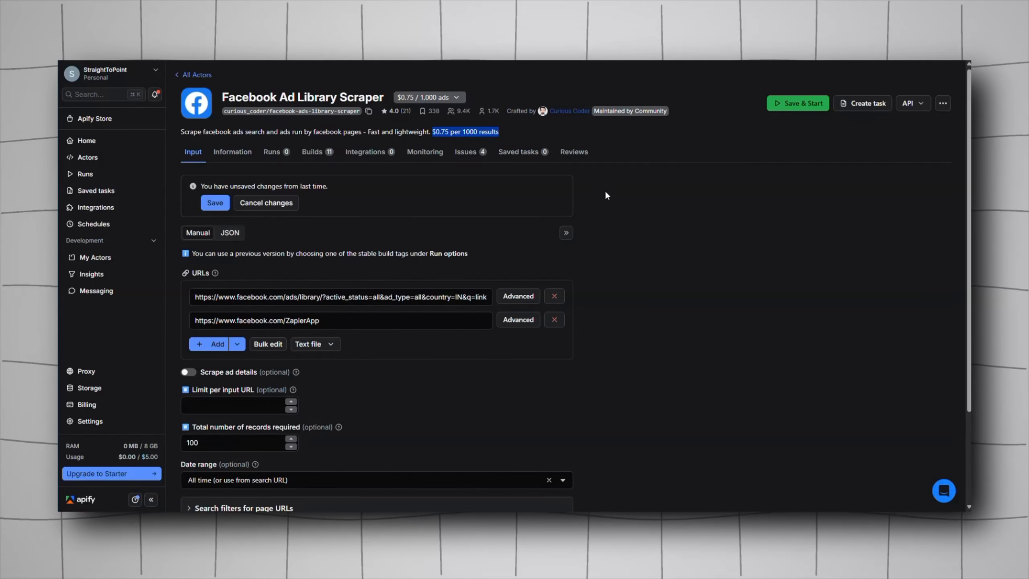
click(638, 213)
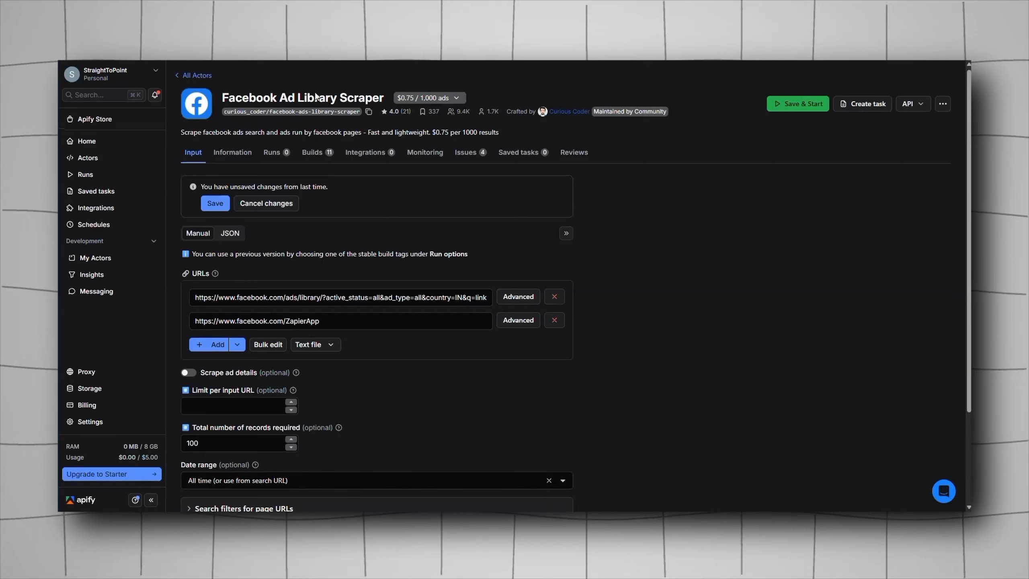
Step: Return to Settings and view the personal API tokens under API & Integrations
click(107, 429)
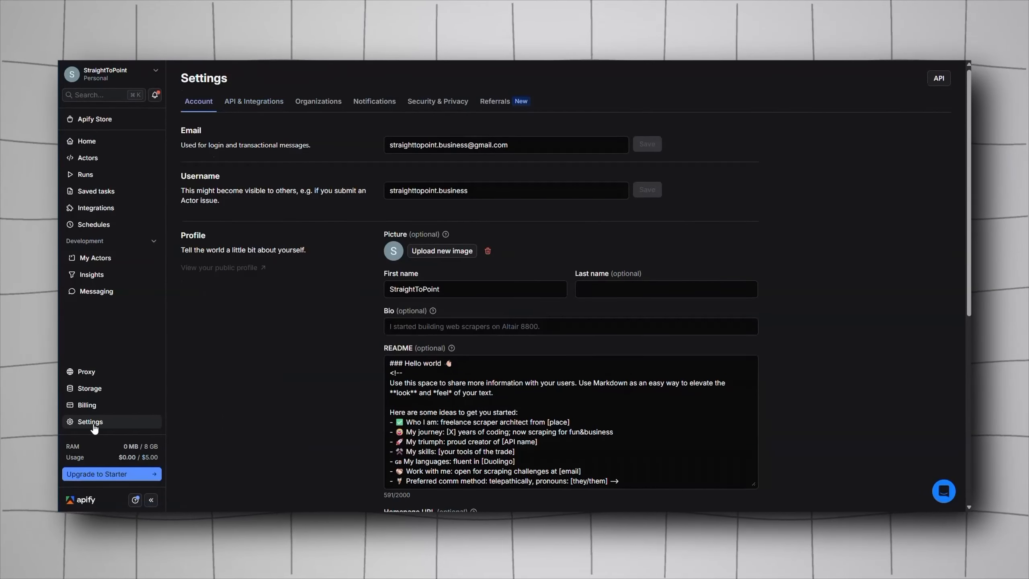
click(253, 102)
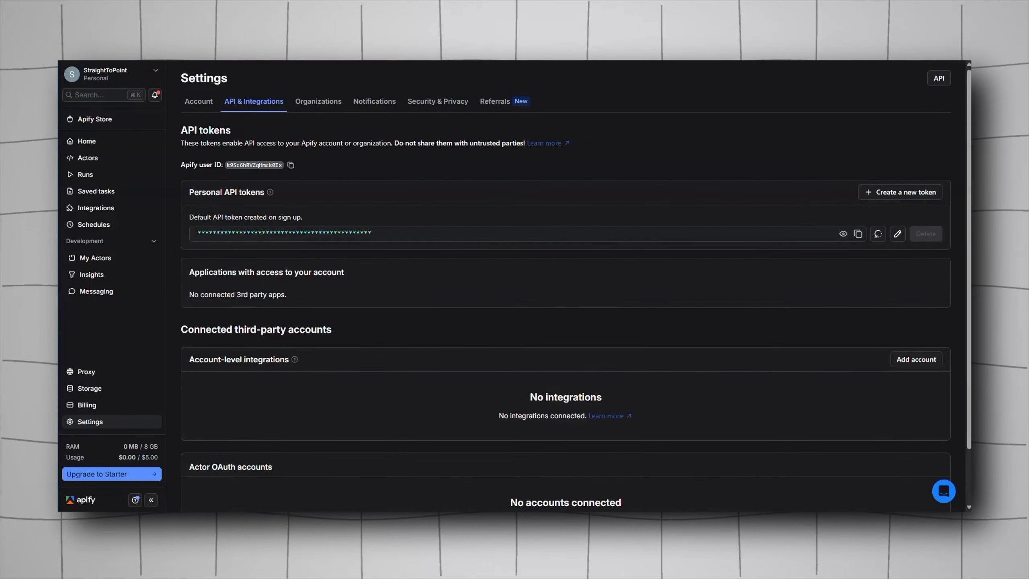
click(81, 70)
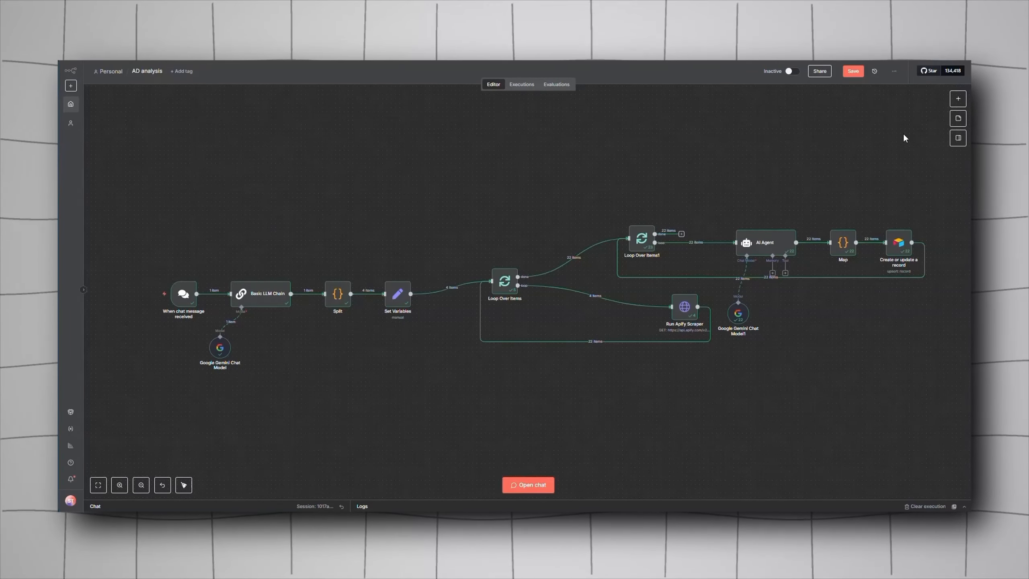
Step: Add a new Basic LLM Chain node from the node search and move it above the workflow
click(958, 98)
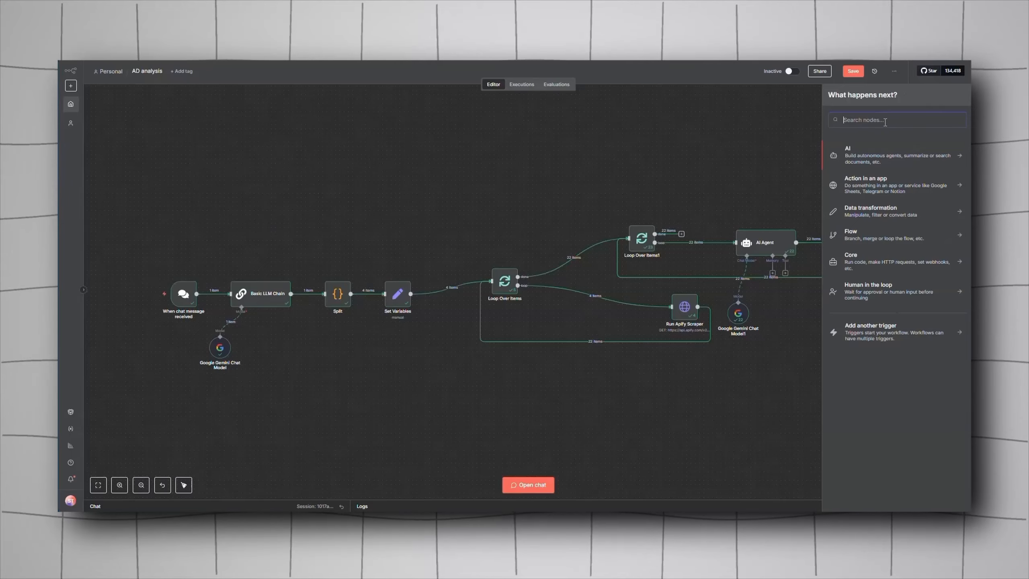
text(basic)
click(859, 152)
key(Escape)
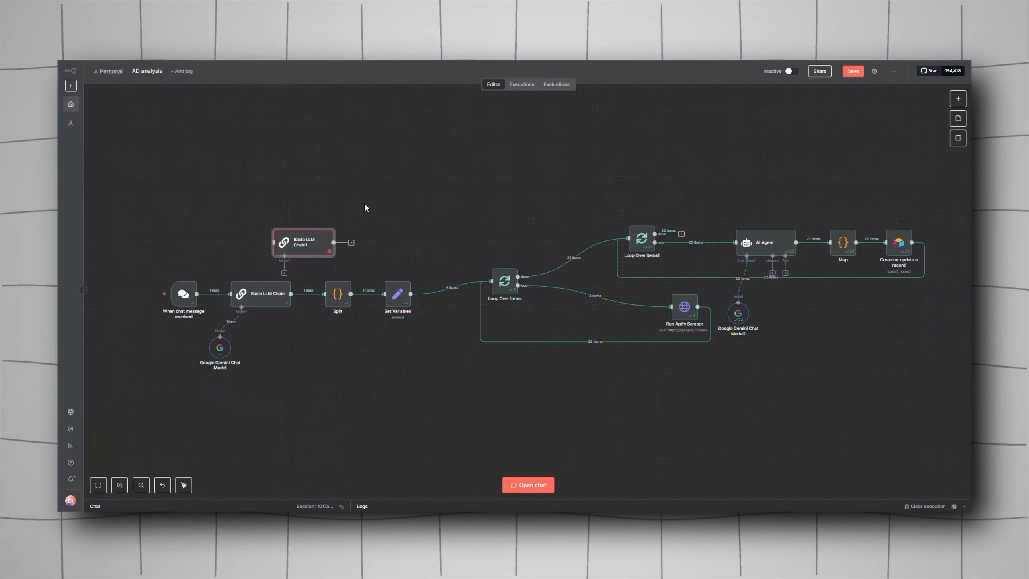
drag(306, 247, 298, 174)
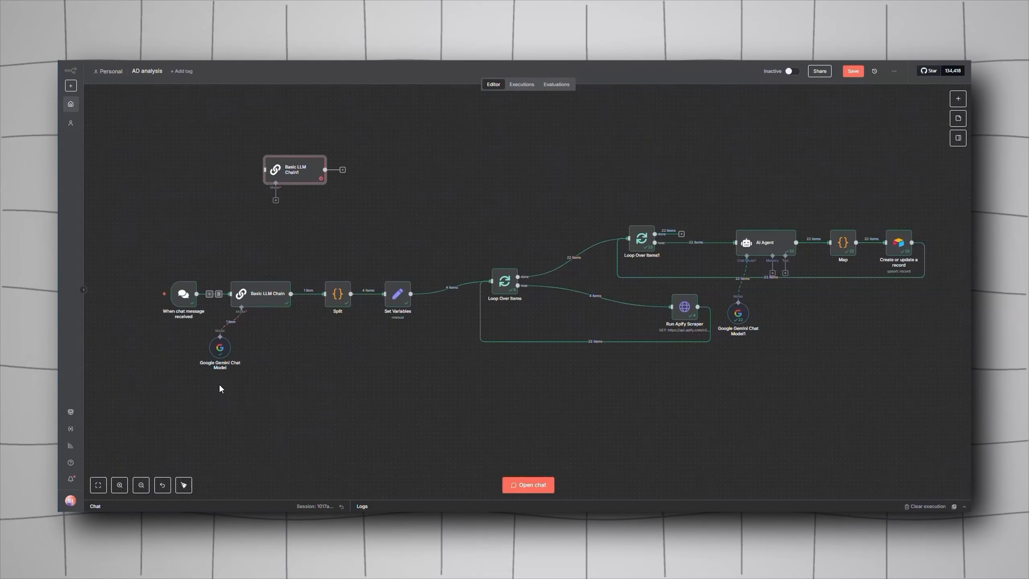
Step: Attach a Google Gemini Chat Model to the new Basic LLM Chain node
click(276, 200)
text(gemi)
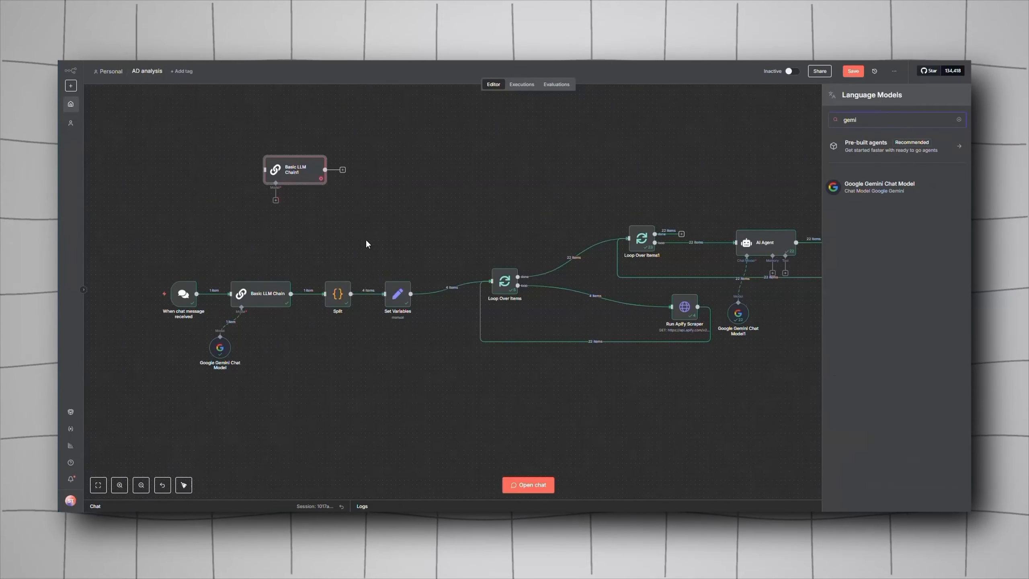
key(Return)
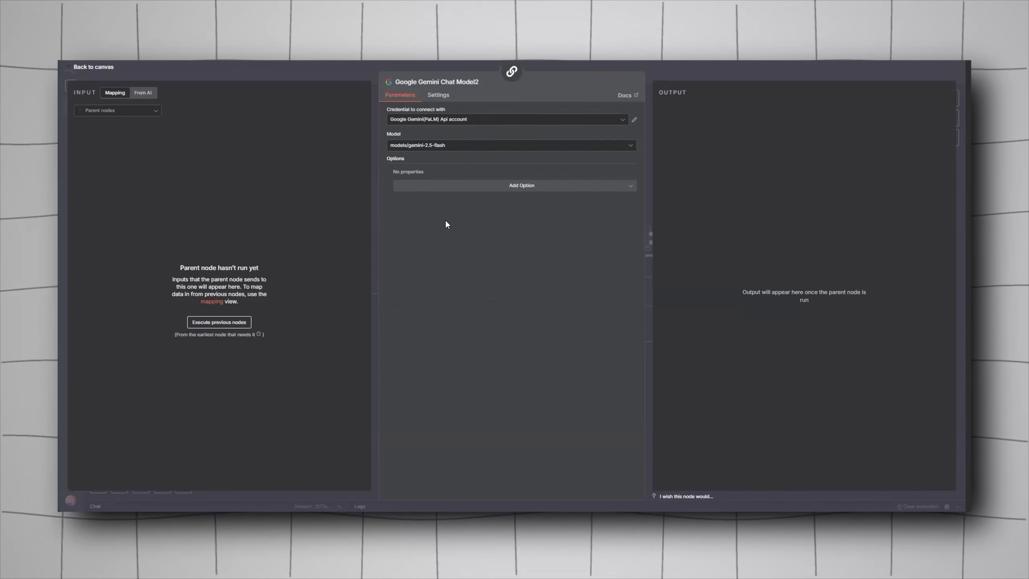
Step: Start creating a new Gemini API credential for the chat model, then close it without saving and return to the canvas
click(604, 123)
click(516, 160)
click(426, 251)
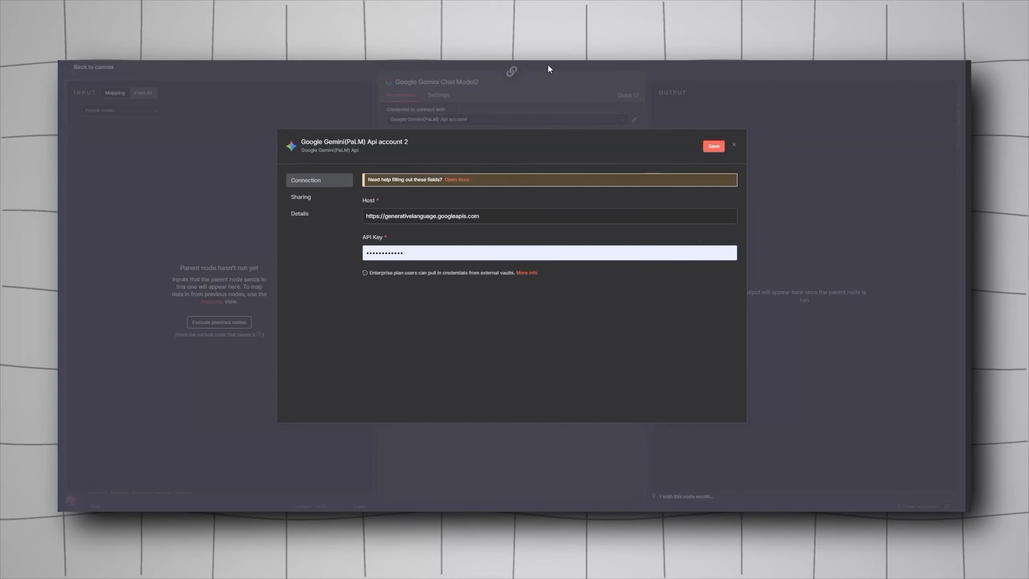
click(563, 93)
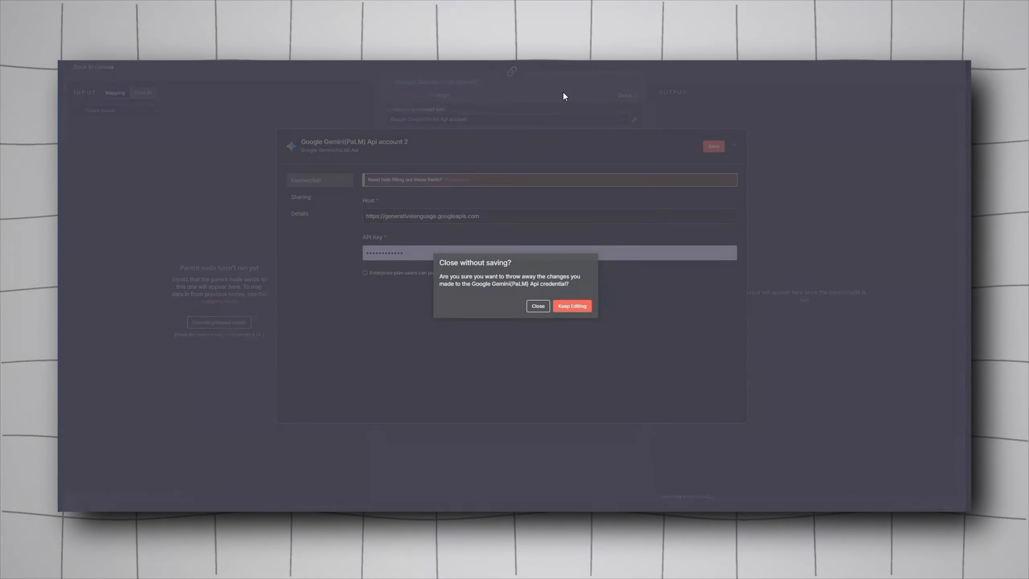
click(539, 306)
click(660, 73)
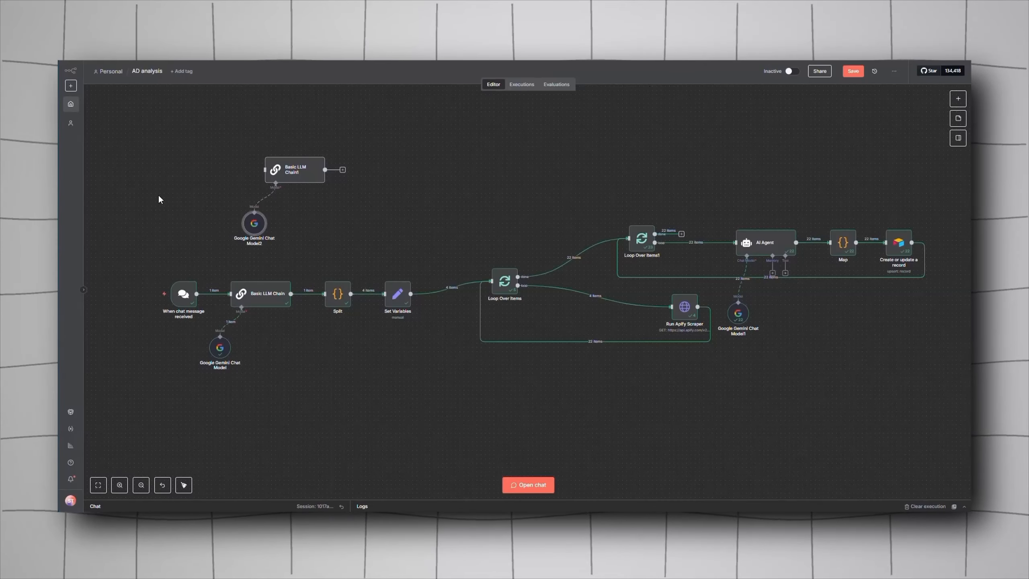
Step: Select the added Basic LLM Chain and its Gemini chat model and delete them
drag(195, 132, 337, 222)
key(Delete)
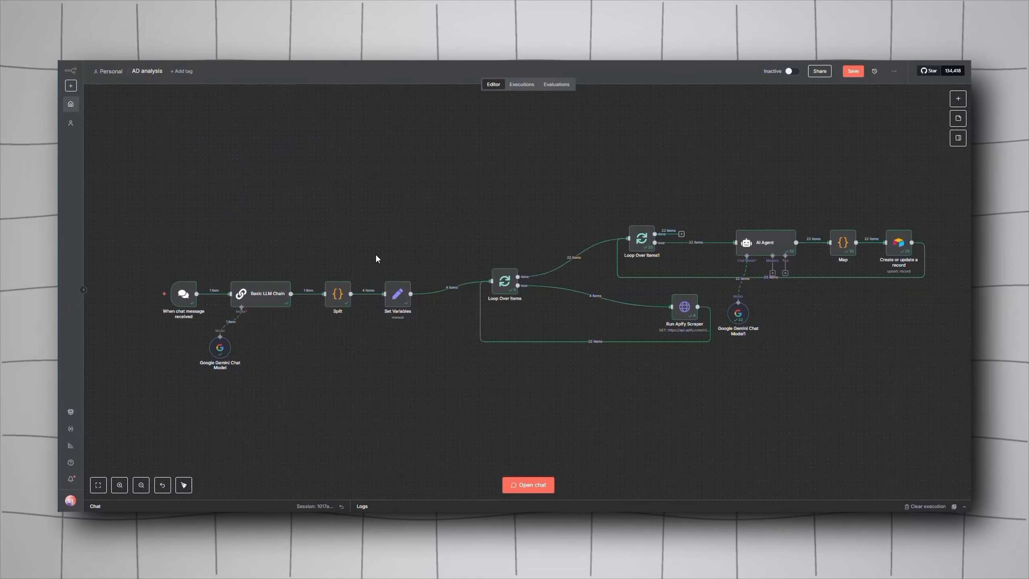
Step: Open the existing Basic LLM Chain node and view the Kalodata product page in another browser tab
double_click(260, 299)
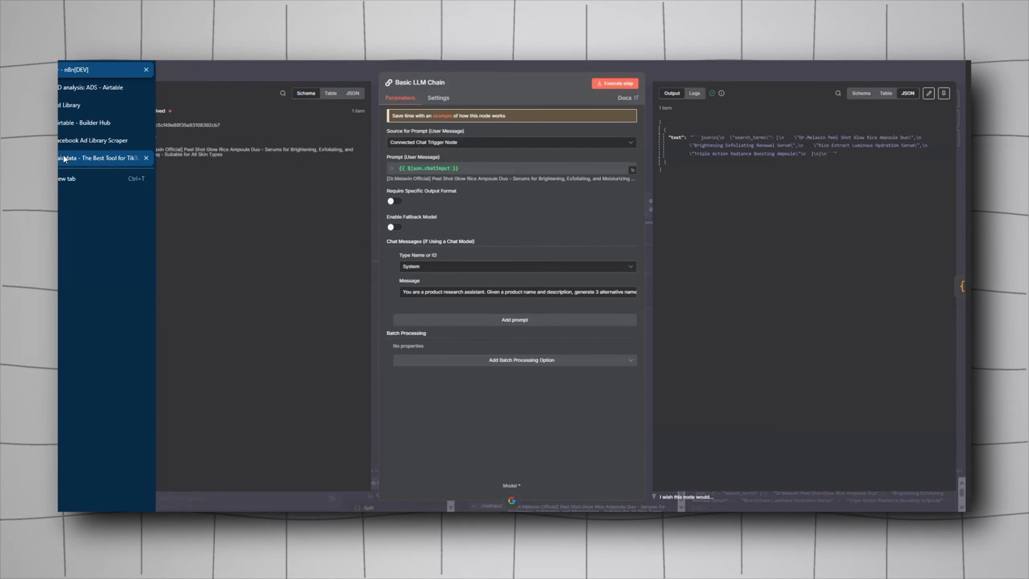
click(63, 155)
click(156, 223)
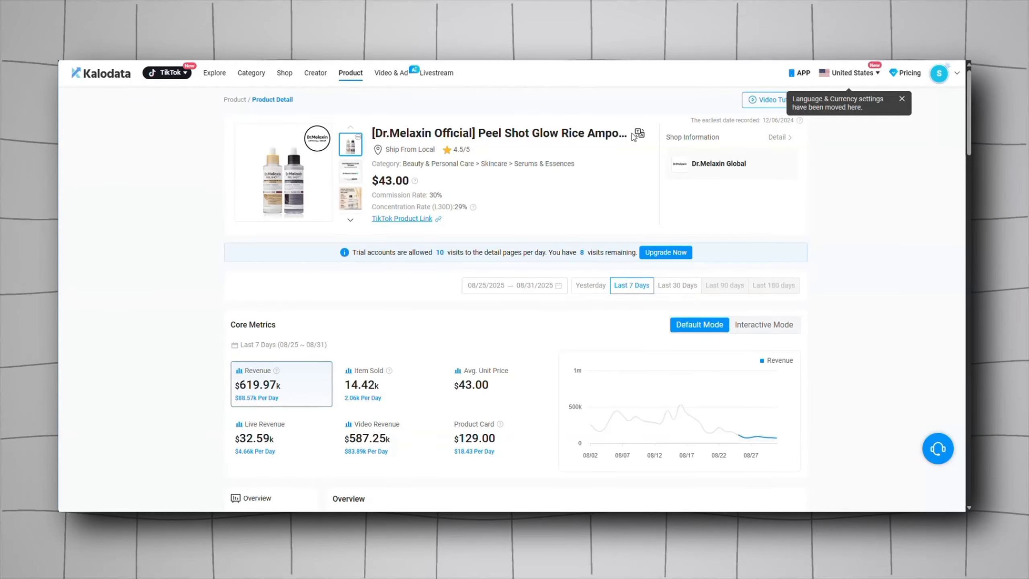
click(639, 133)
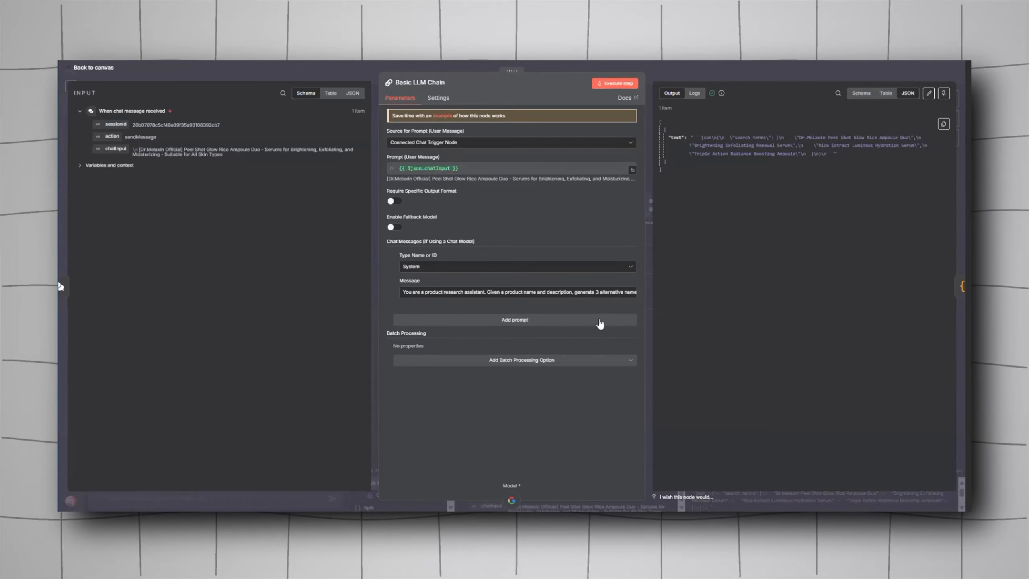
Step: Expand the system message of the Basic LLM Chain and read through the full prompt
click(638, 301)
scroll(539, 302, up, 2)
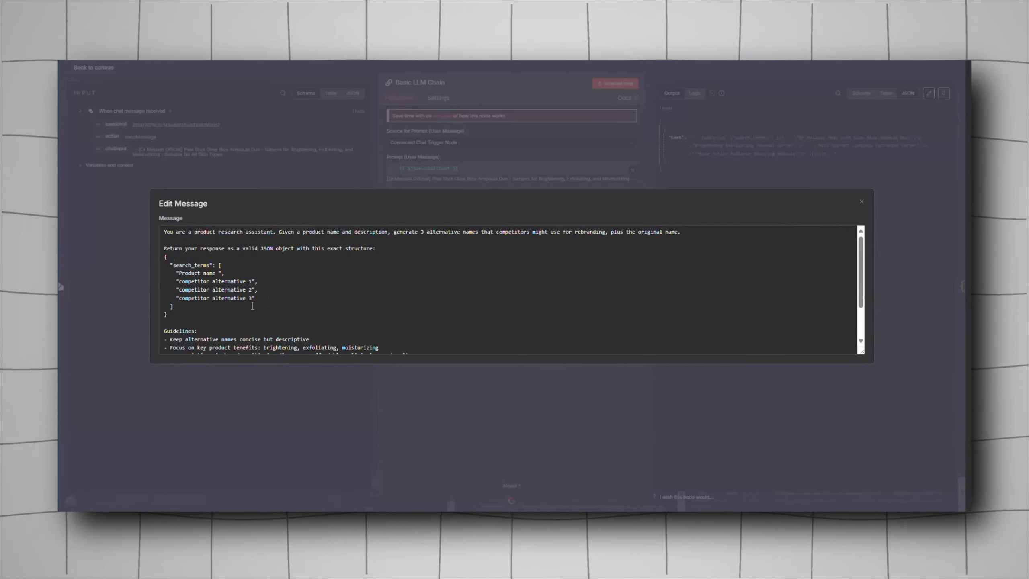
scroll(252, 305, down, 2)
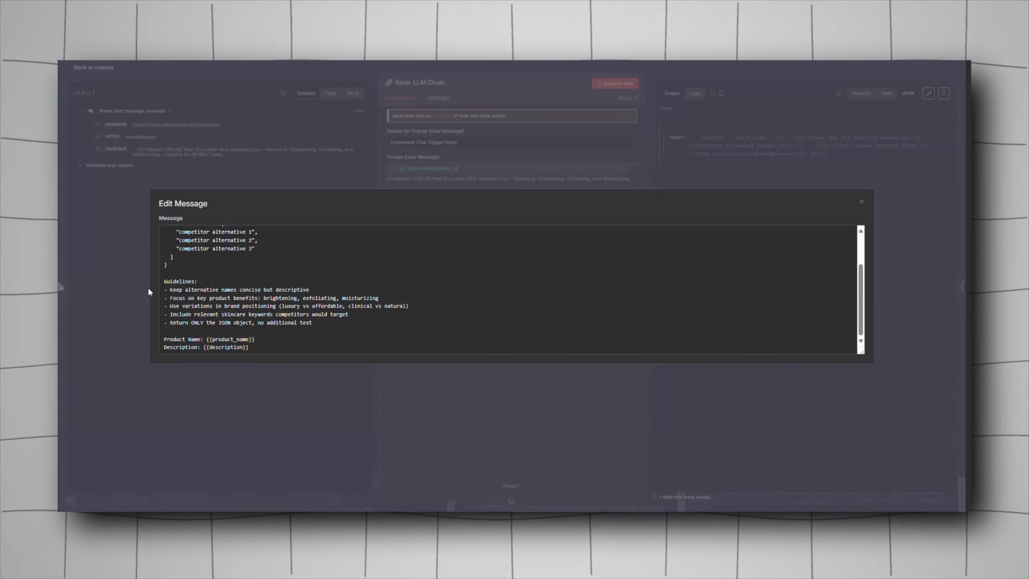
scroll(302, 284, up, 3)
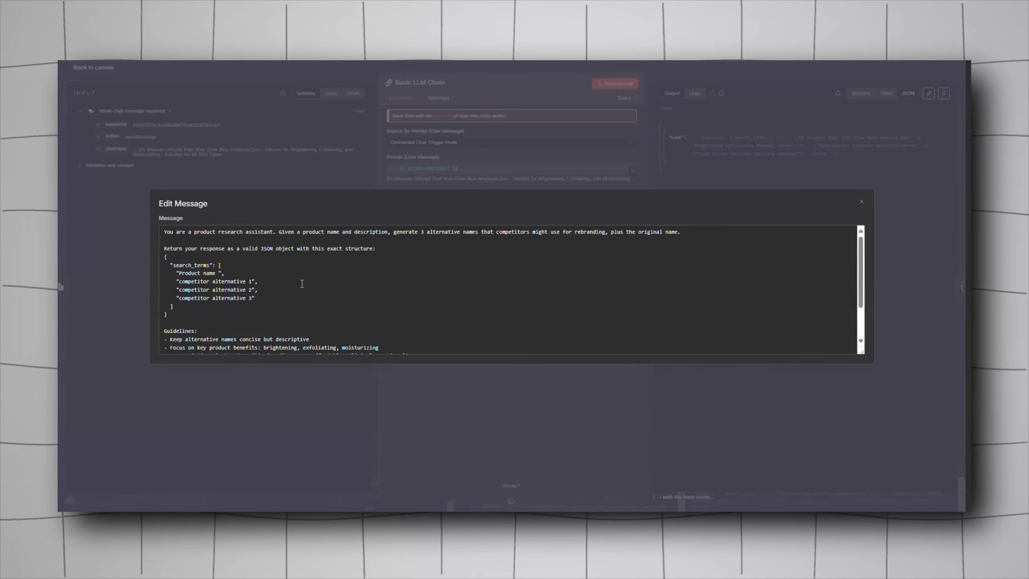
click(194, 108)
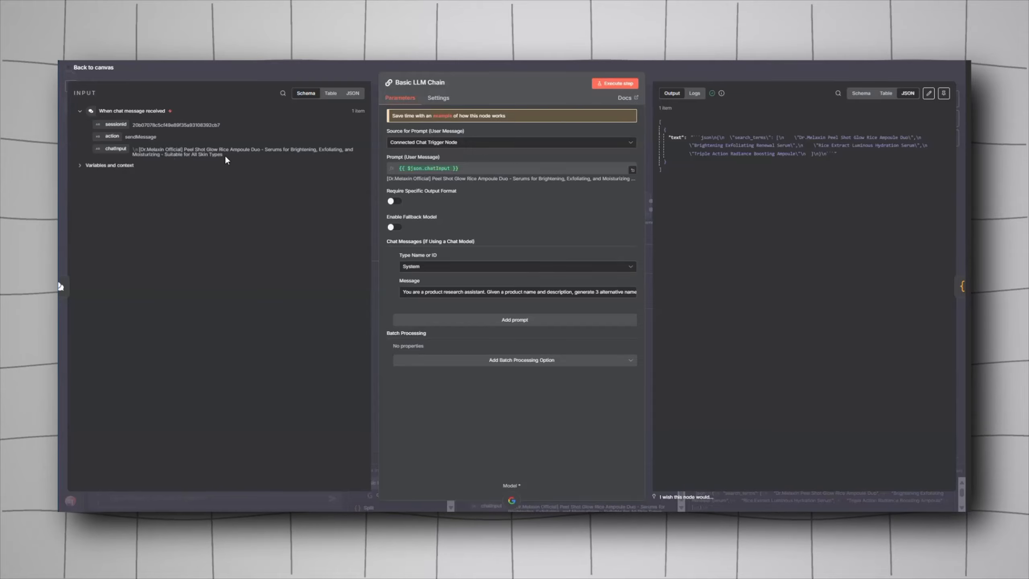
Step: Highlight the chatInput product text in the node input and close the node
drag(225, 157, 154, 143)
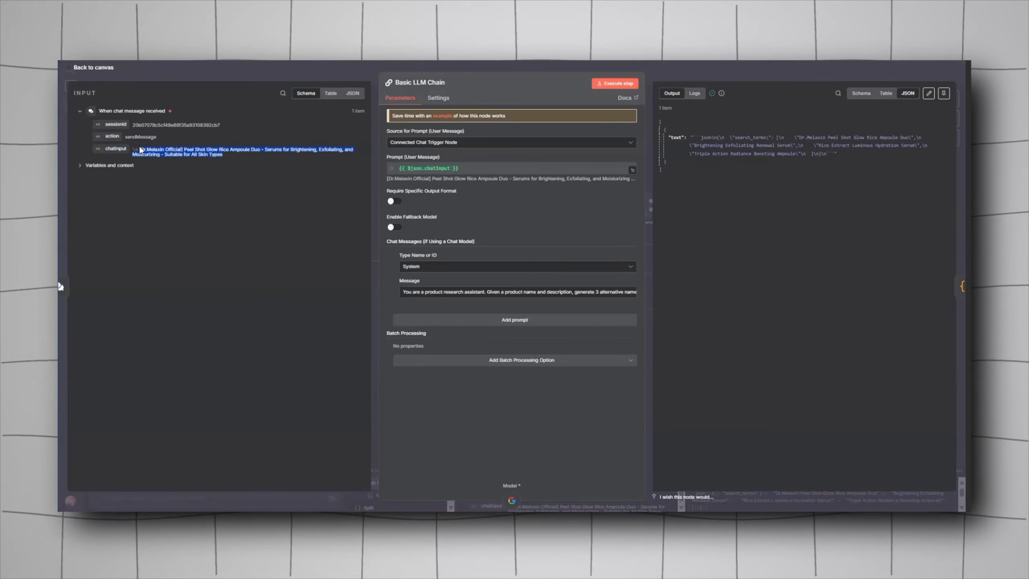
click(767, 297)
drag(729, 138, 819, 258)
key(Escape)
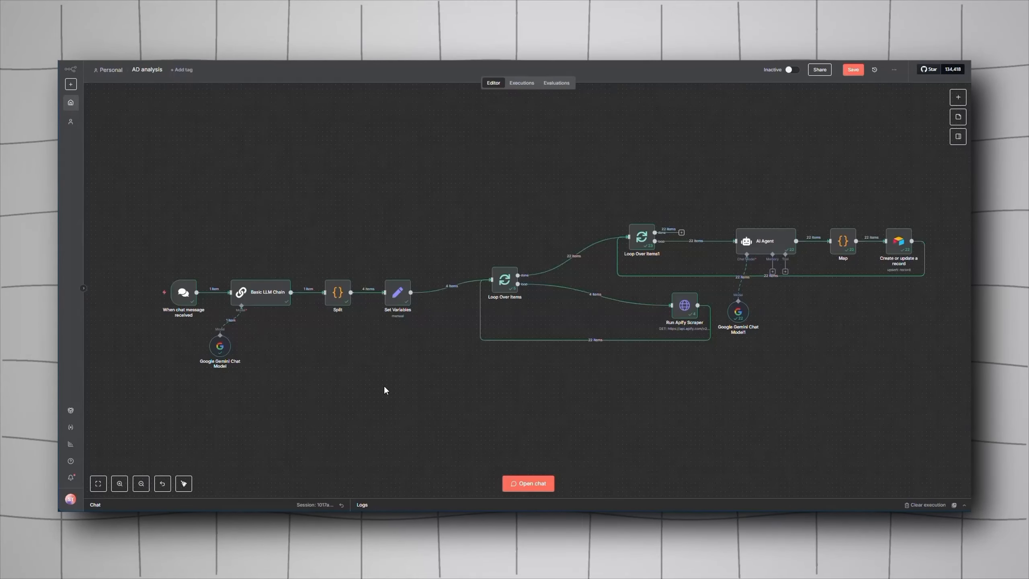
Step: Open the Split code node and review its JavaScript in the expanded code editor
click(958, 98)
text(c)
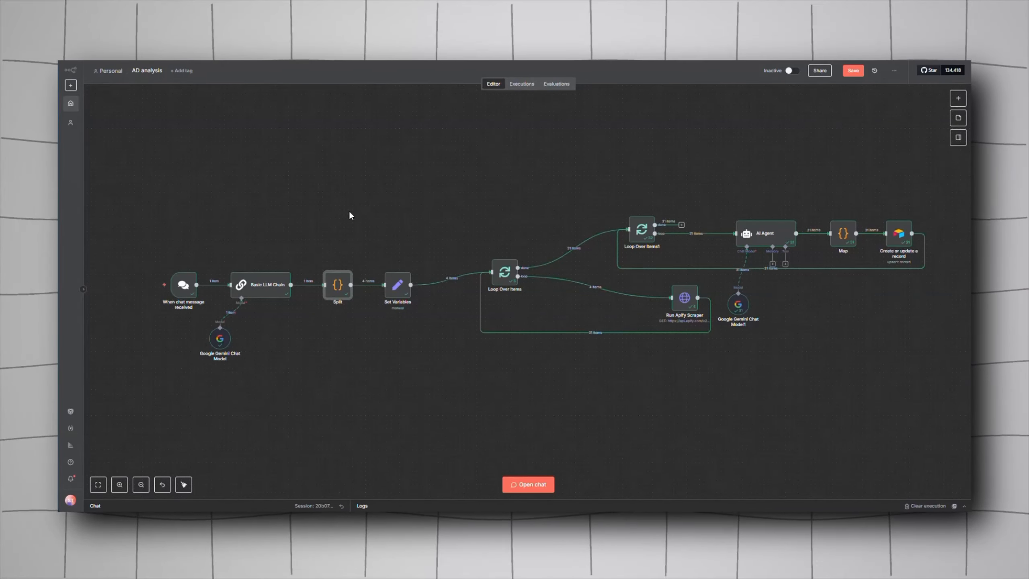
double_click(337, 284)
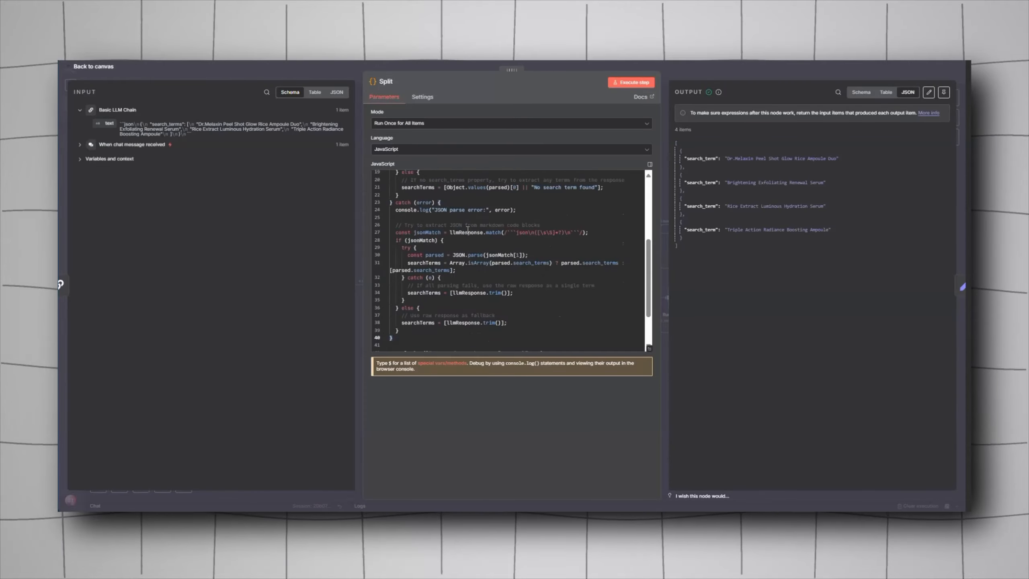
click(649, 348)
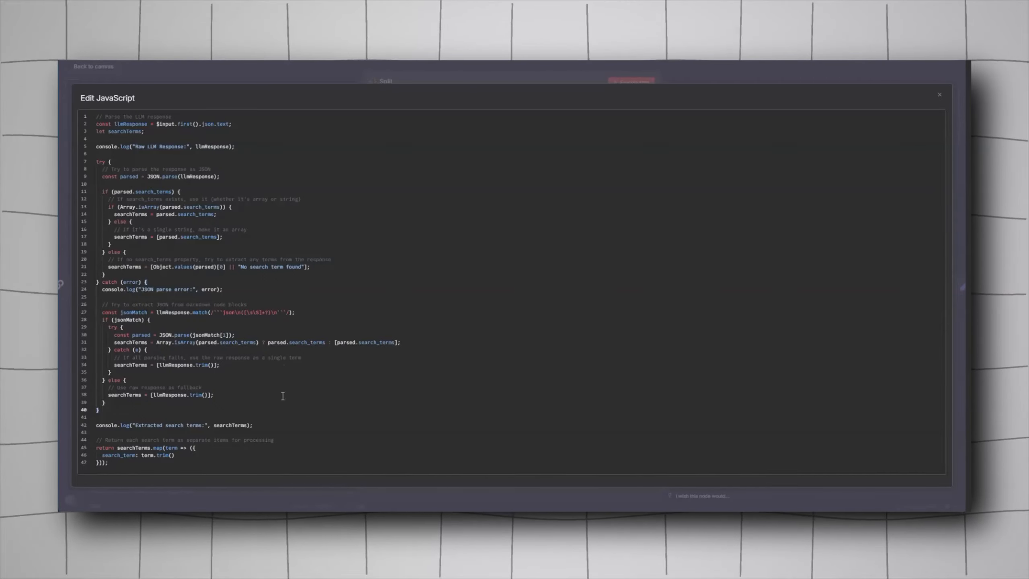
click(320, 71)
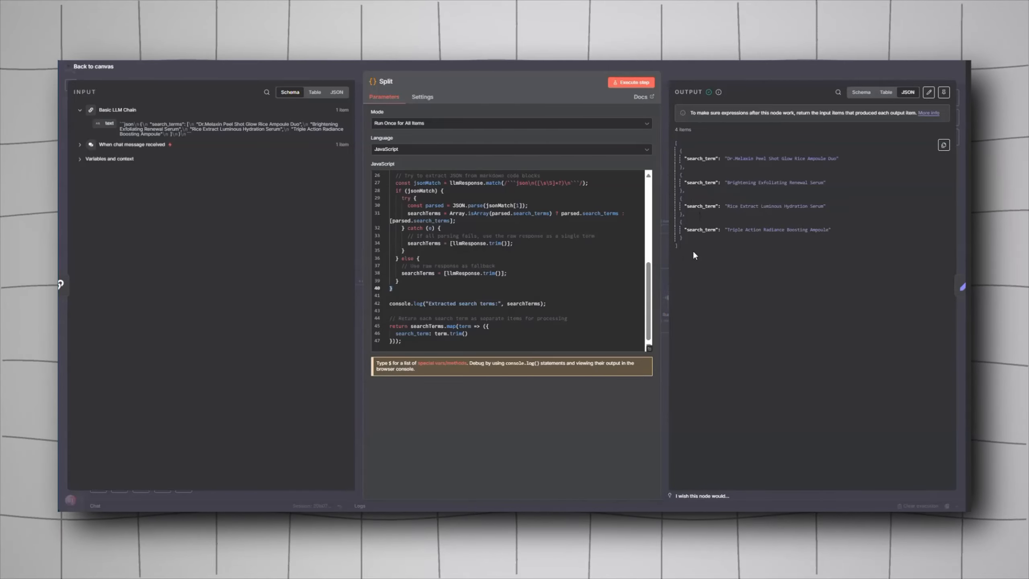
click(649, 348)
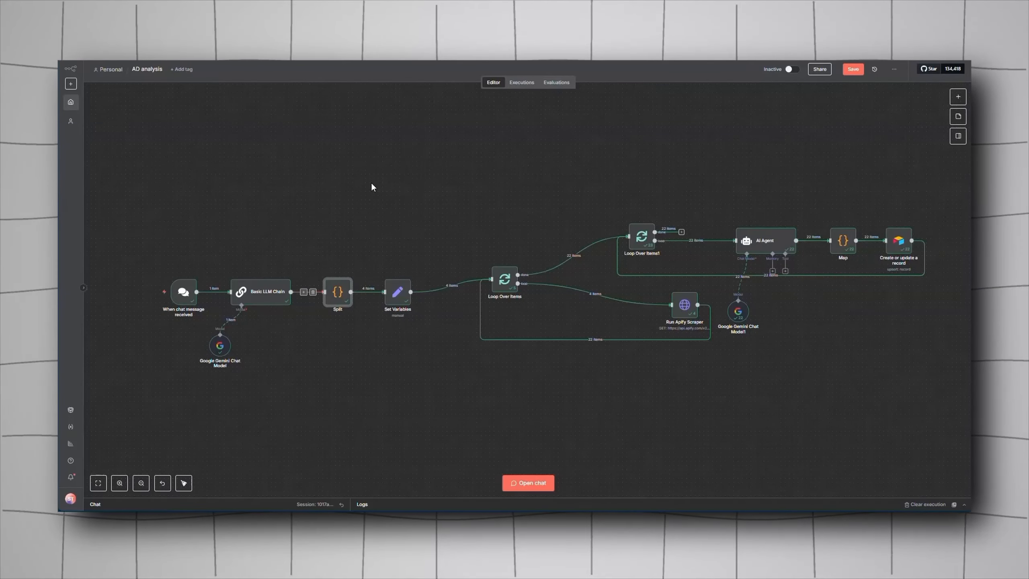
Step: Add an Edit Fields (Set) node and give it two new fields
click(961, 97)
text(SET)
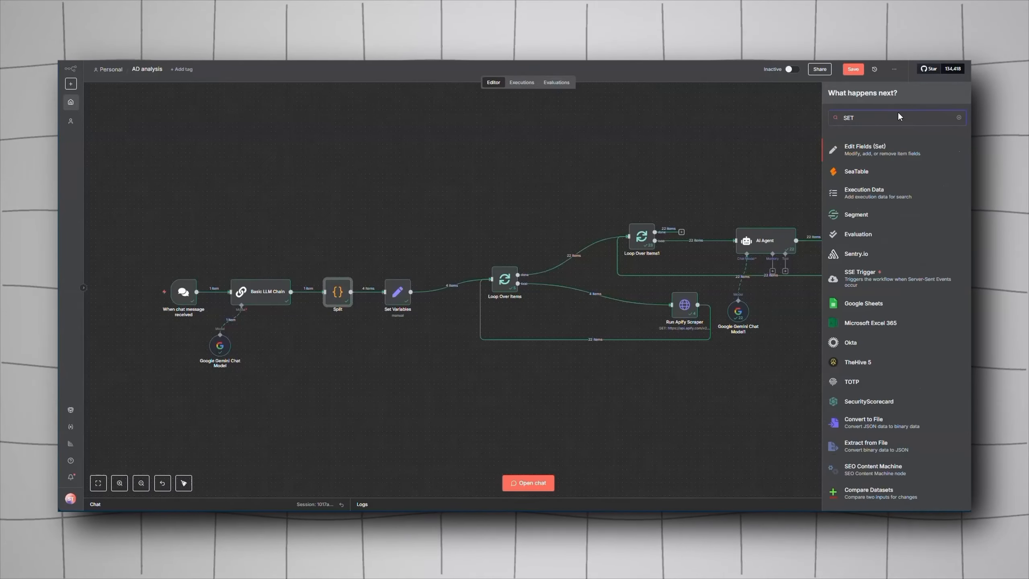
click(882, 148)
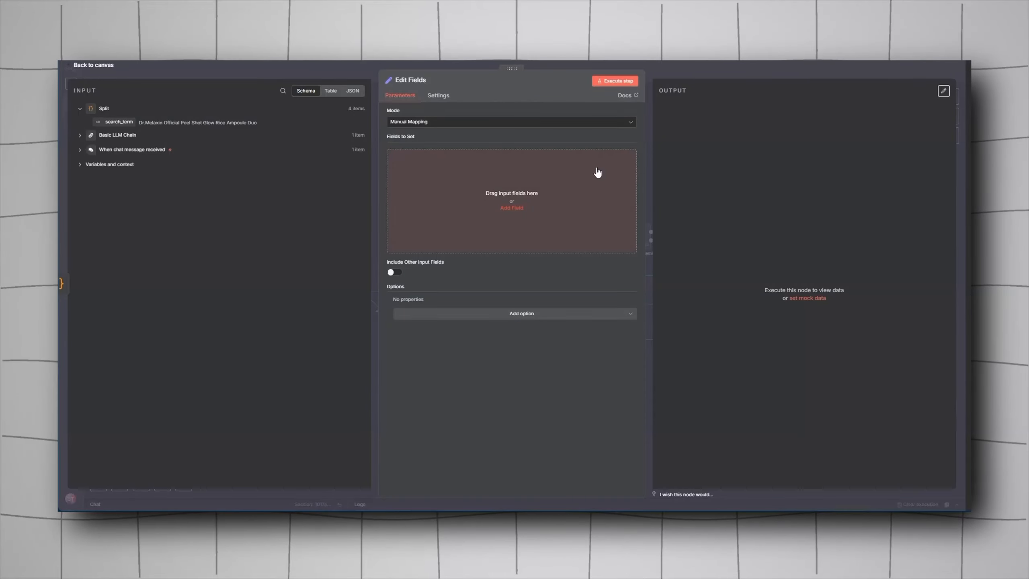
click(514, 208)
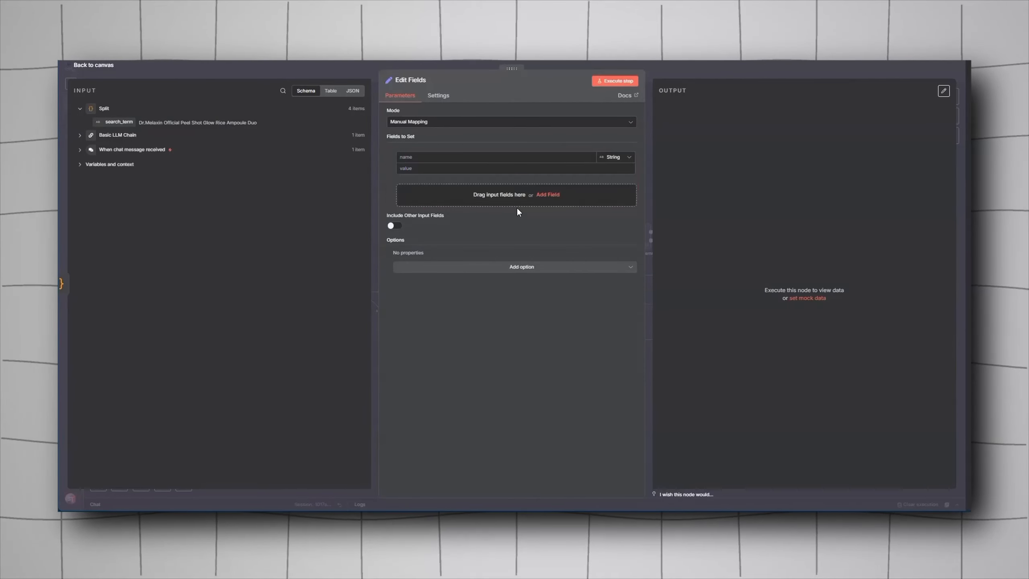
click(548, 203)
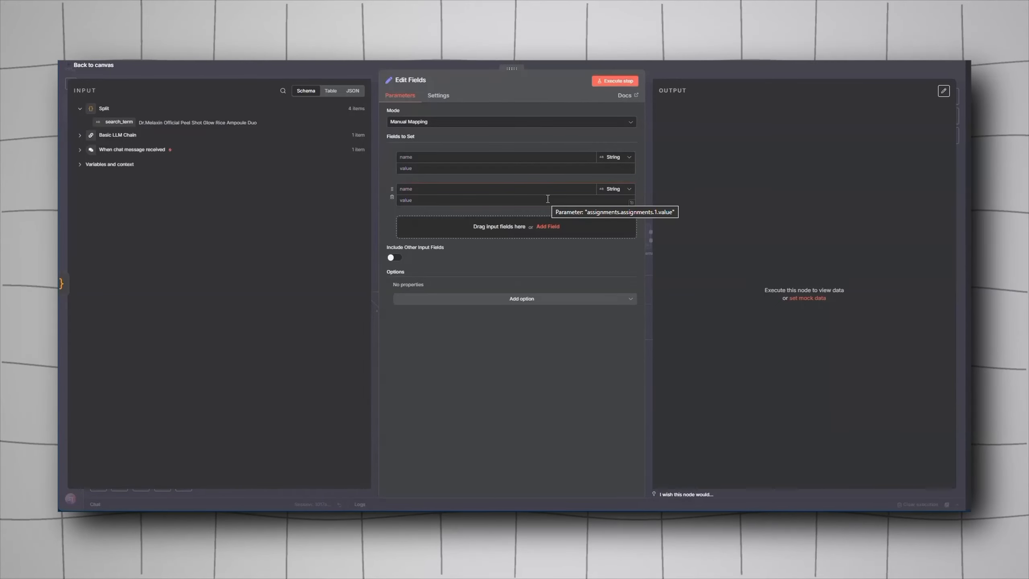
Step: Open the Set Variables node and examine how the Split search_term maps into the product_name field and output
key(Escape)
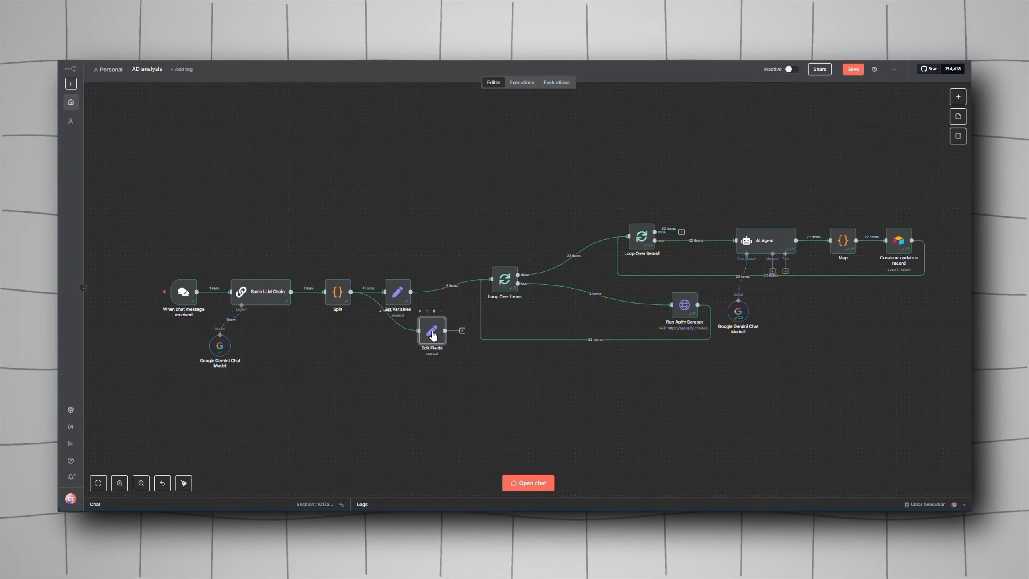
double_click(393, 286)
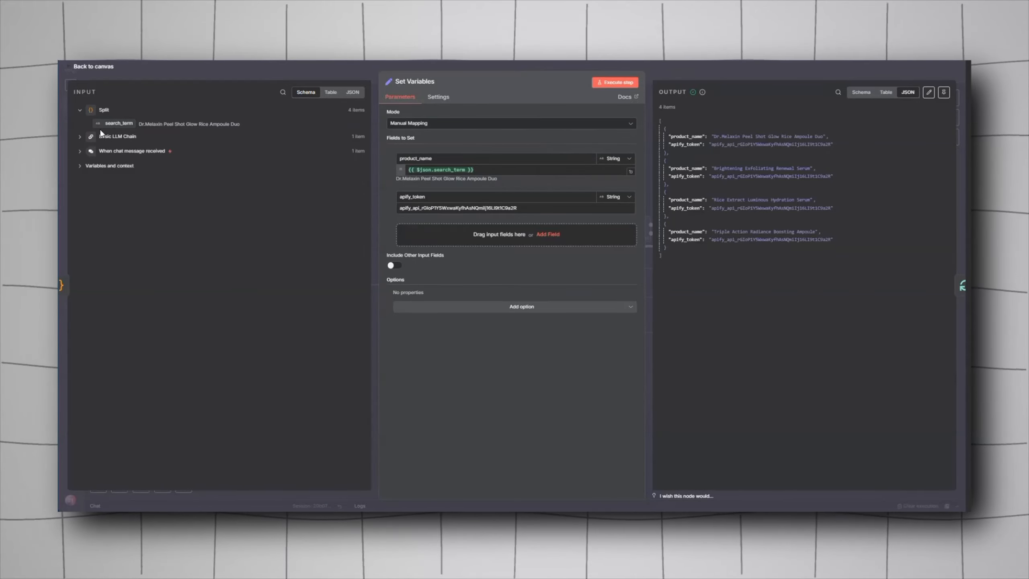
drag(116, 126, 462, 169)
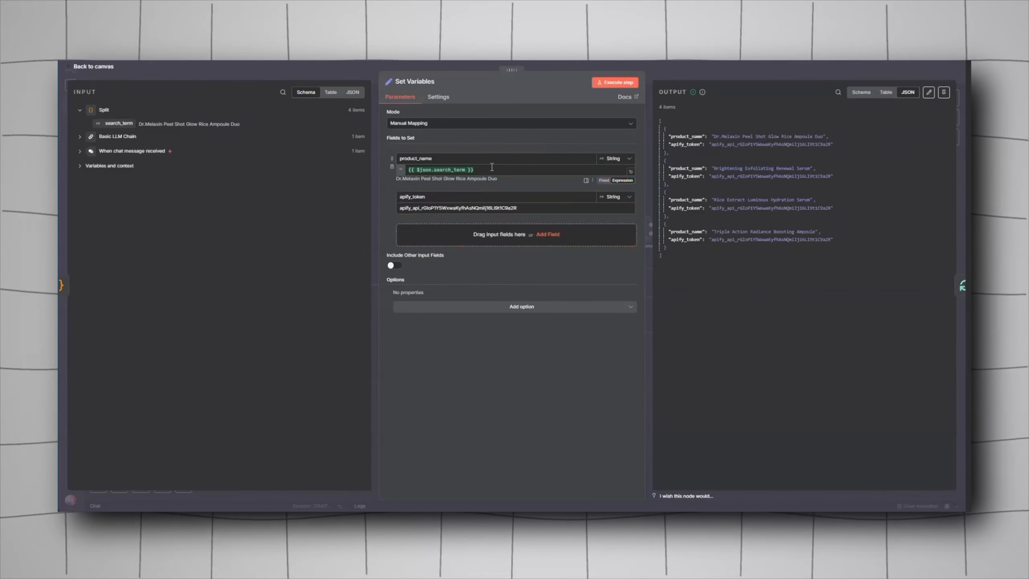
click(452, 158)
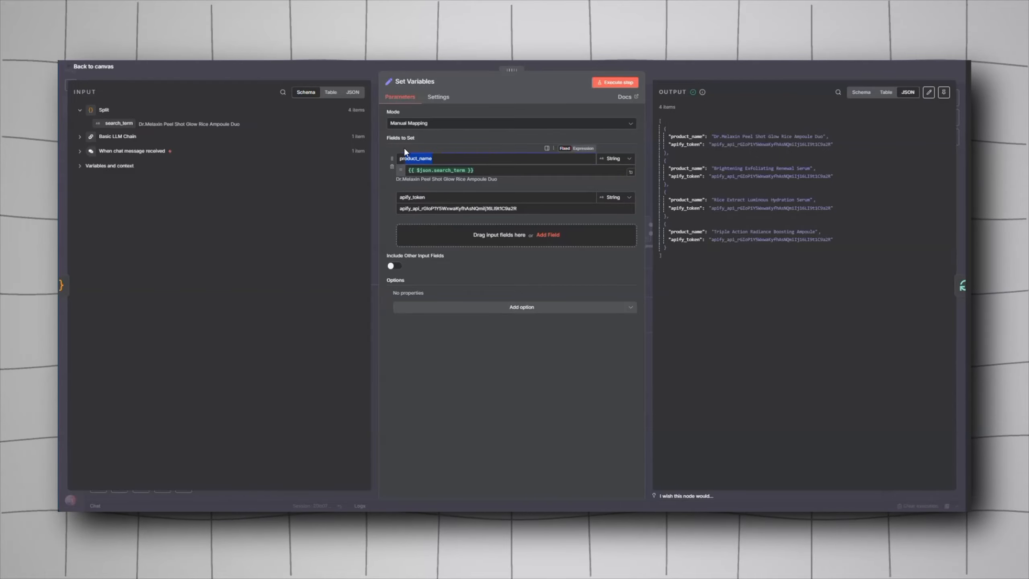
drag(668, 136, 845, 137)
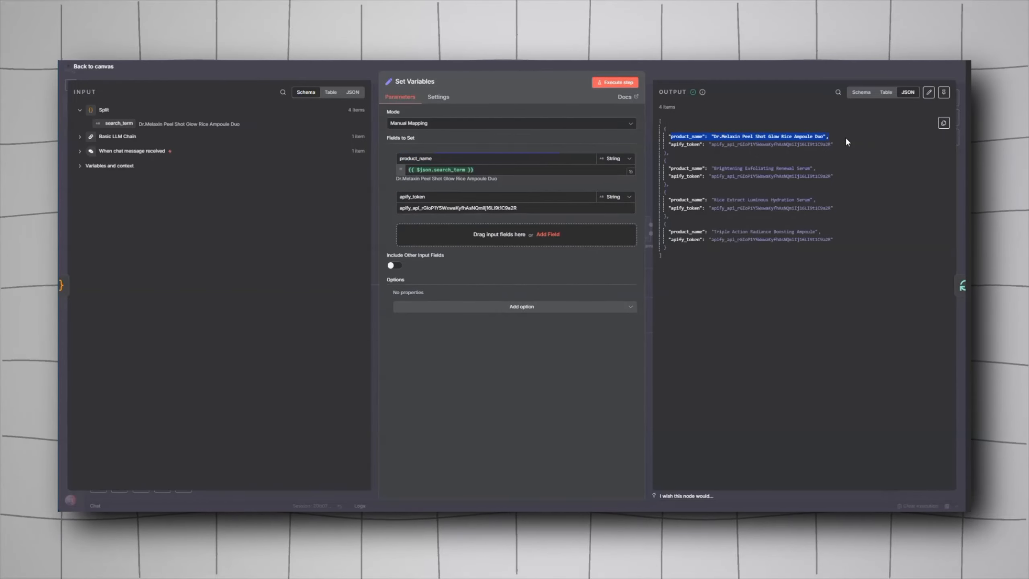
Step: Switch to the Apify console and open the account settings to locate the API token
click(383, 225)
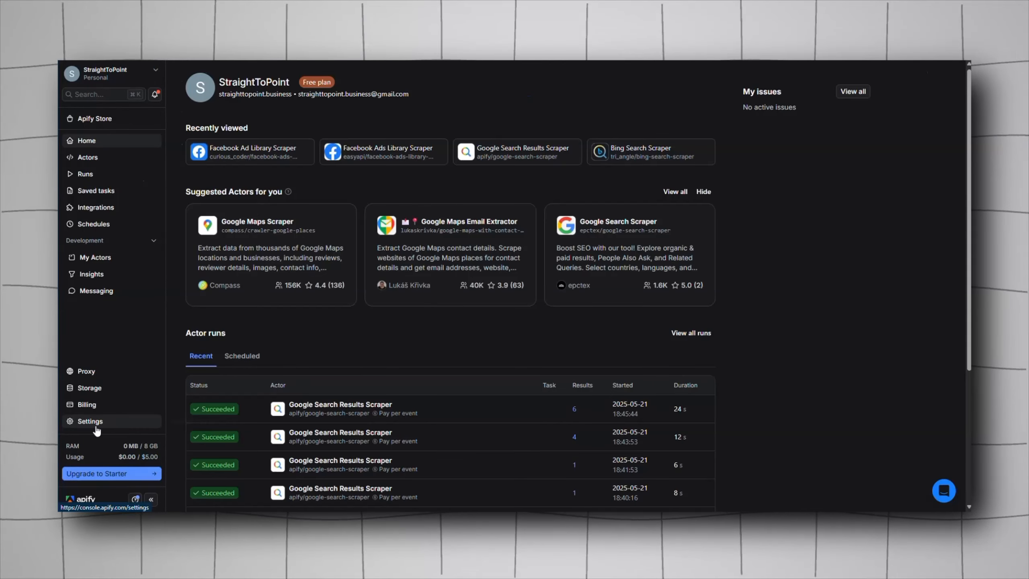
click(95, 423)
click(263, 102)
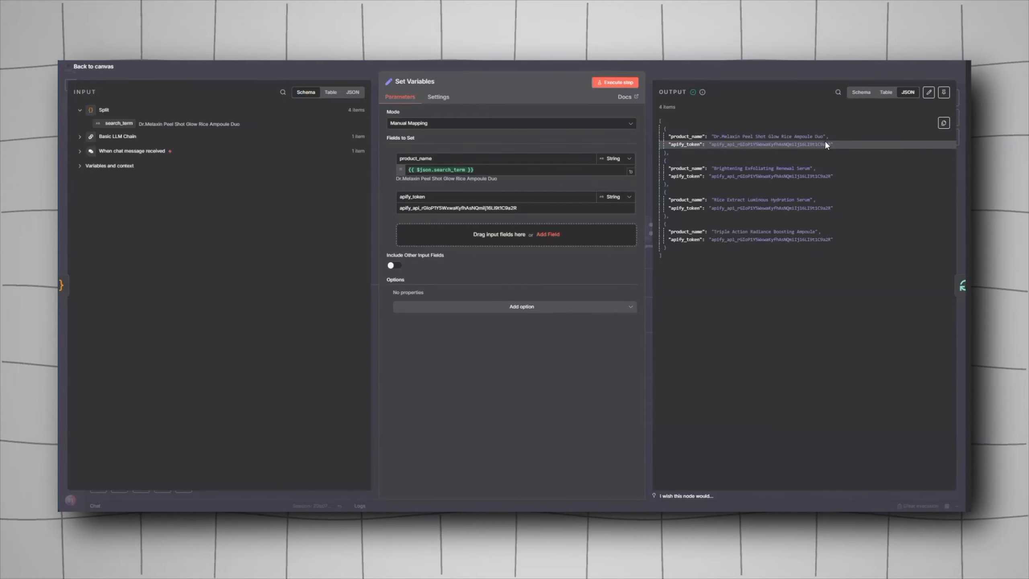
Step: Highlight the apify_token value in the Set Variables output and return to the canvas
drag(839, 144, 653, 140)
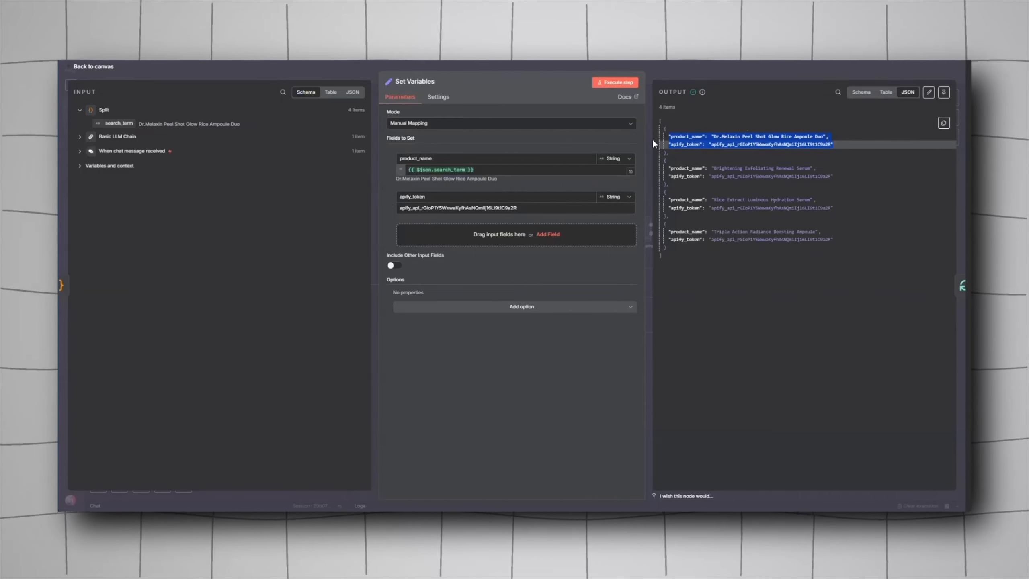
click(653, 140)
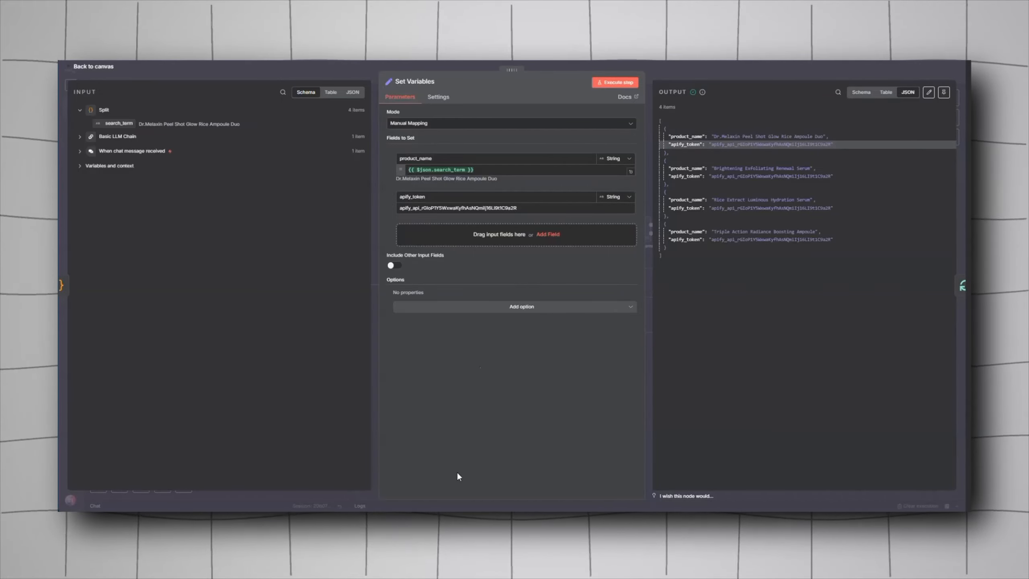
click(671, 70)
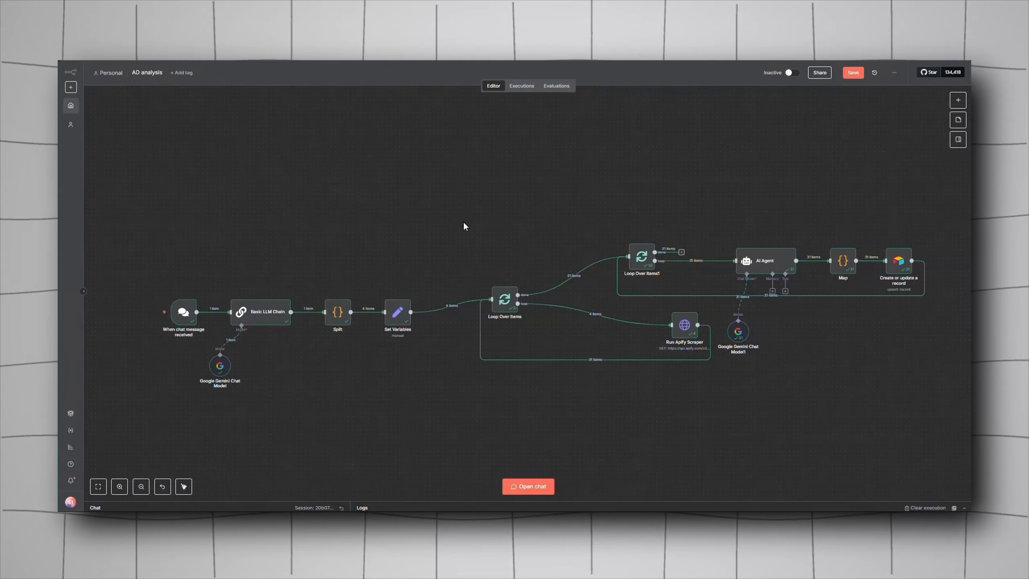
mouse_move(675, 354)
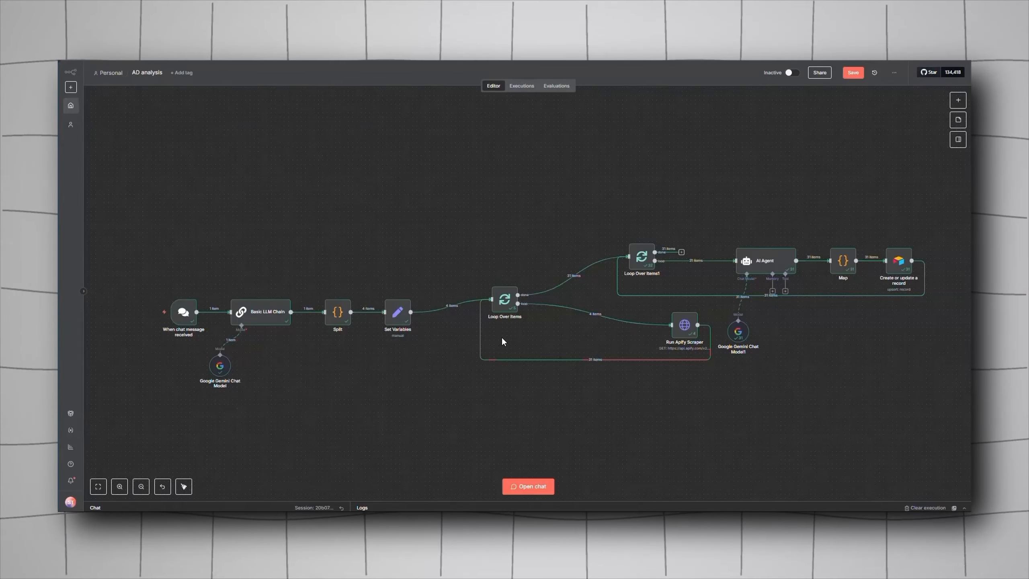
click(956, 100)
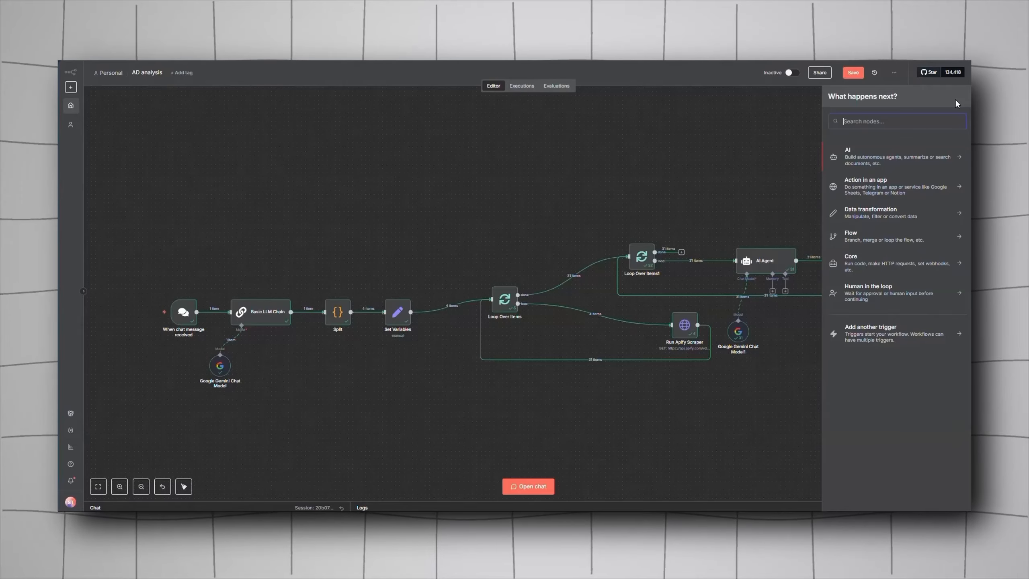
text(loop)
click(880, 154)
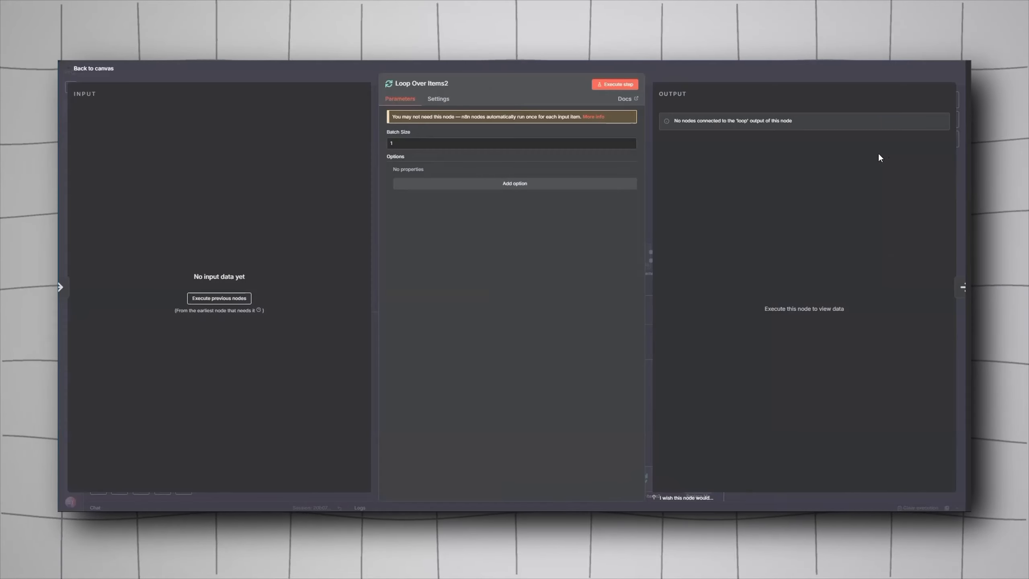
click(662, 71)
scroll(675, 409, down, 3)
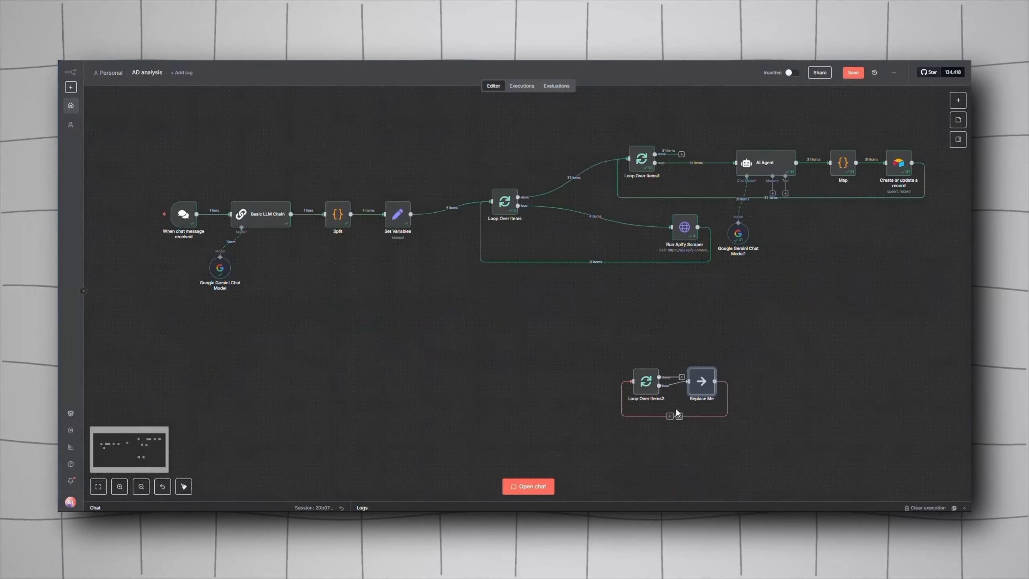
key(Delete)
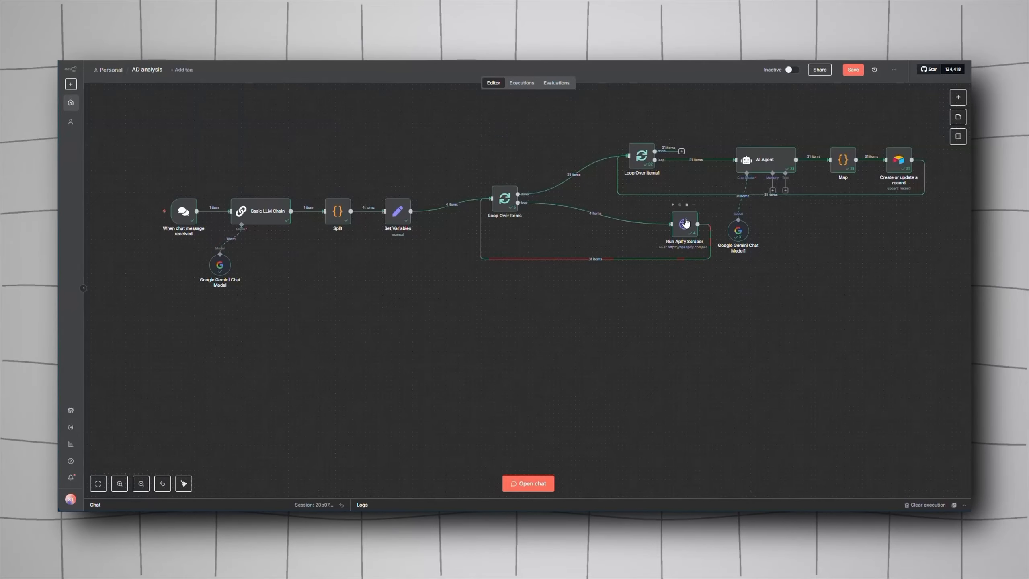
click(959, 97)
text(http)
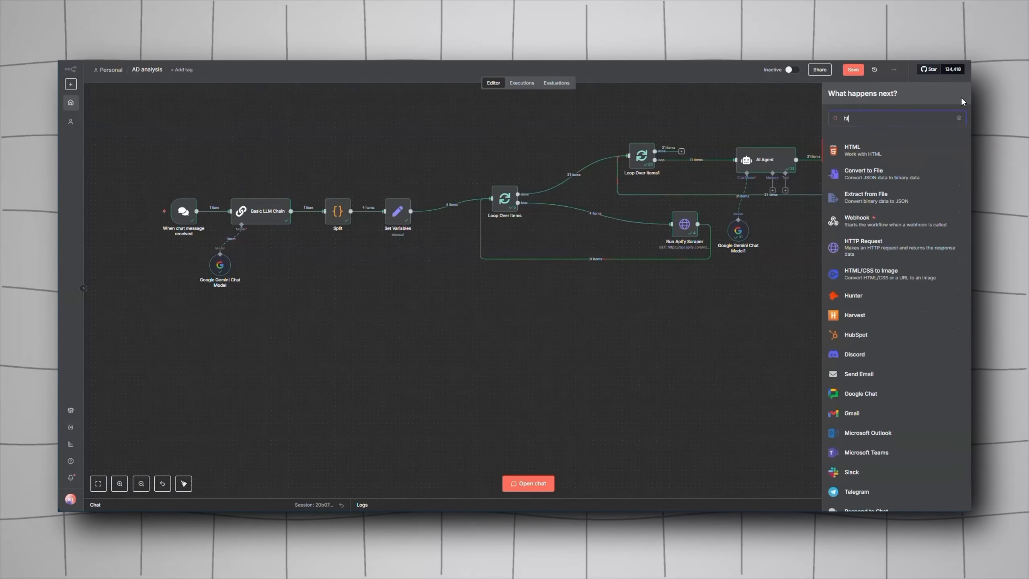
click(832, 169)
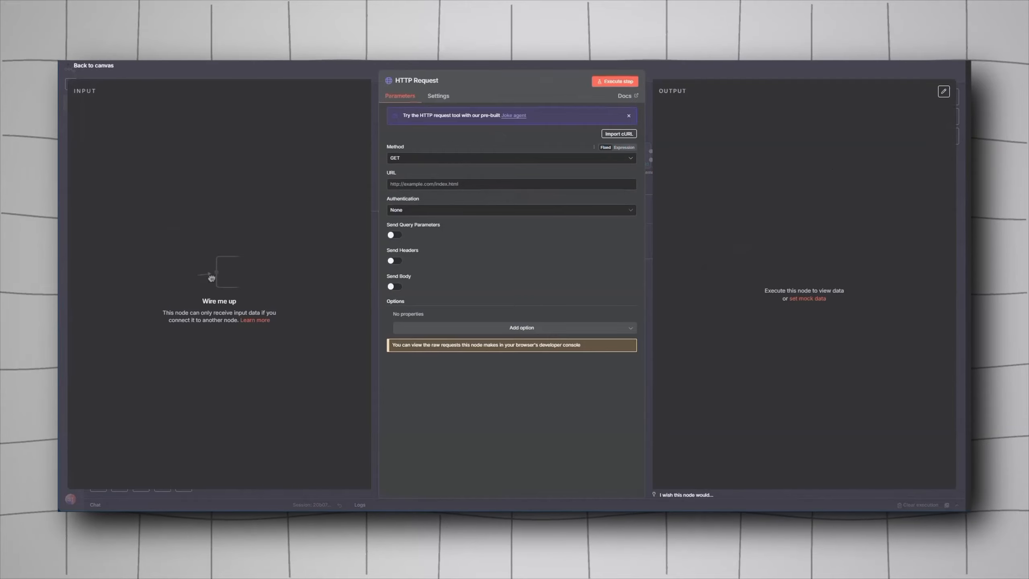
click(665, 59)
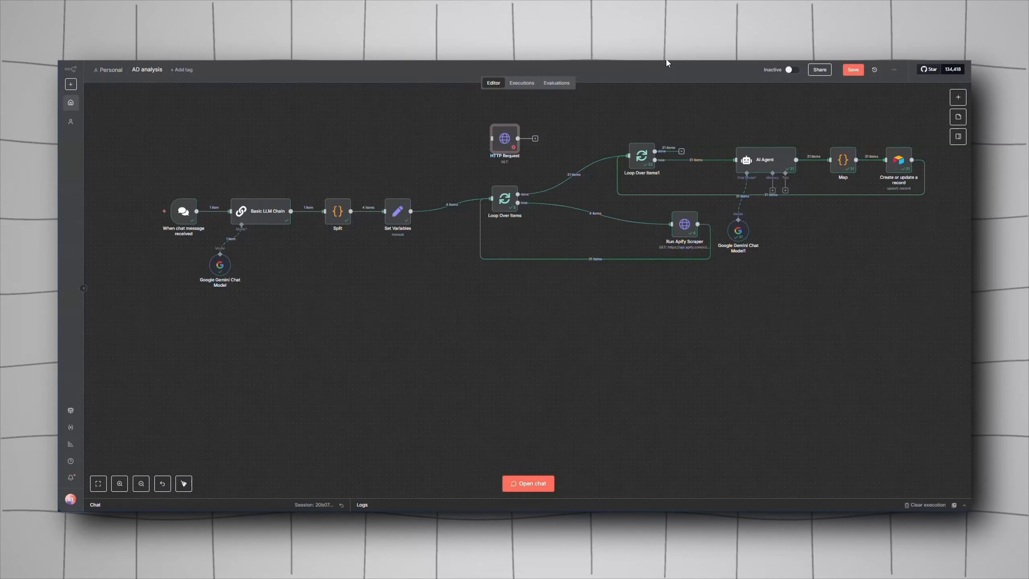
key(Delete)
Step: Open the Run Apify Scraper node and review its request URL and the token query parameter
click(678, 221)
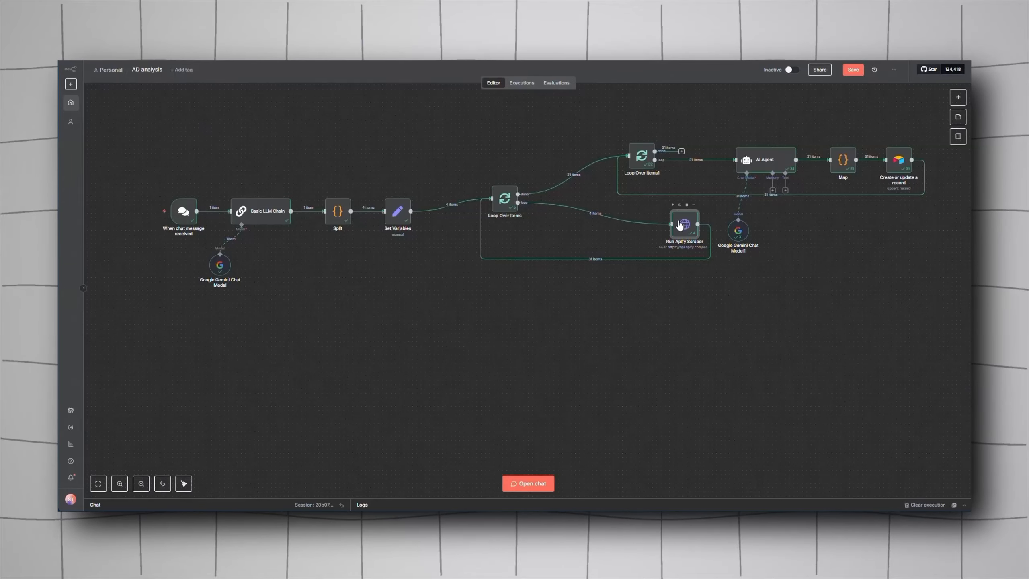
double_click(680, 224)
scroll(517, 185, down, 1)
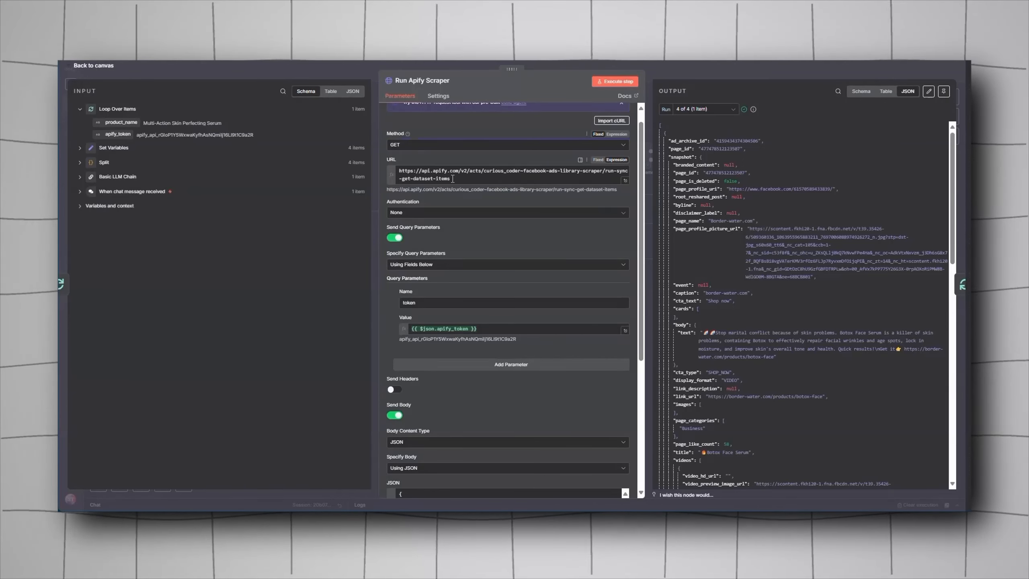
drag(453, 179, 395, 167)
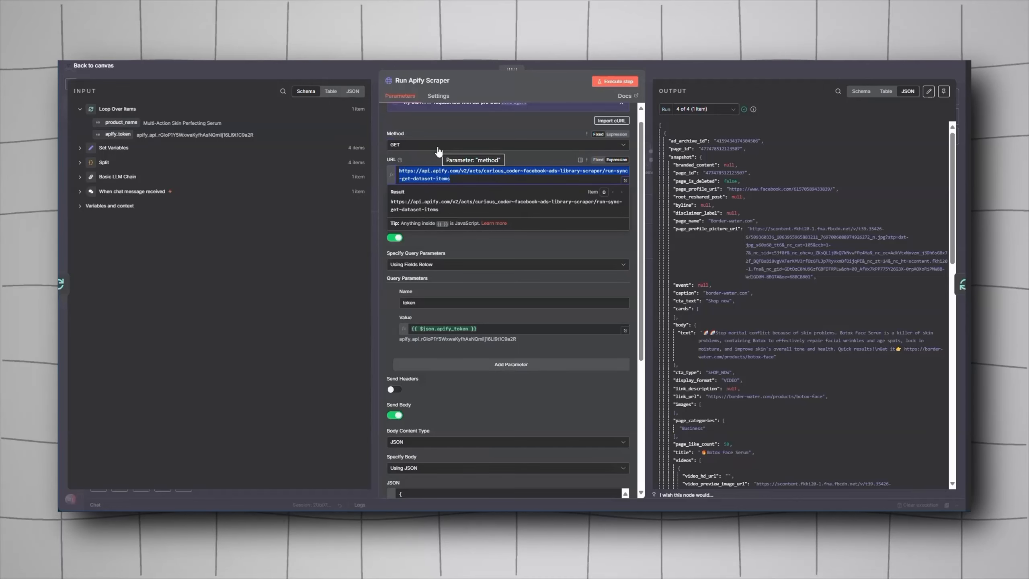
click(372, 215)
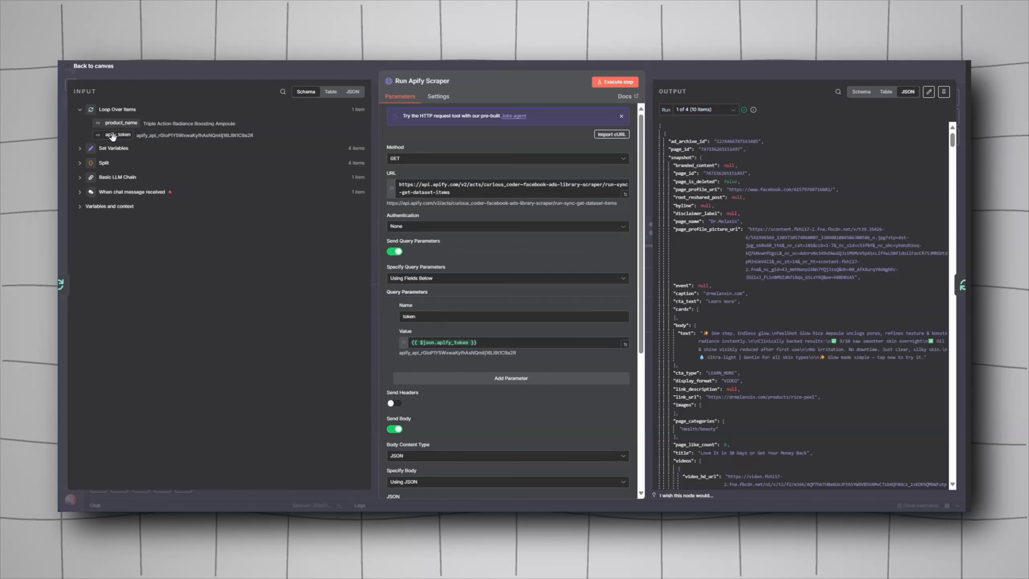
mouse_move(113, 137)
mouse_down()
mouse_move(439, 343)
mouse_move(115, 134)
mouse_up()
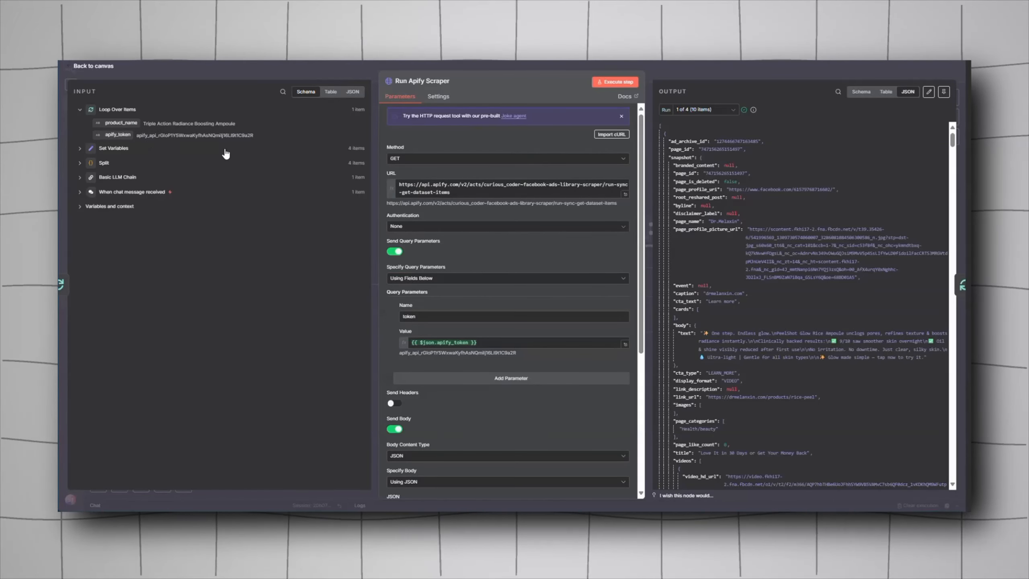
Step: Examine the scraper's JSON body with the Ad Library URL built from product_name
scroll(476, 331, down, 3)
scroll(464, 287, down, 3)
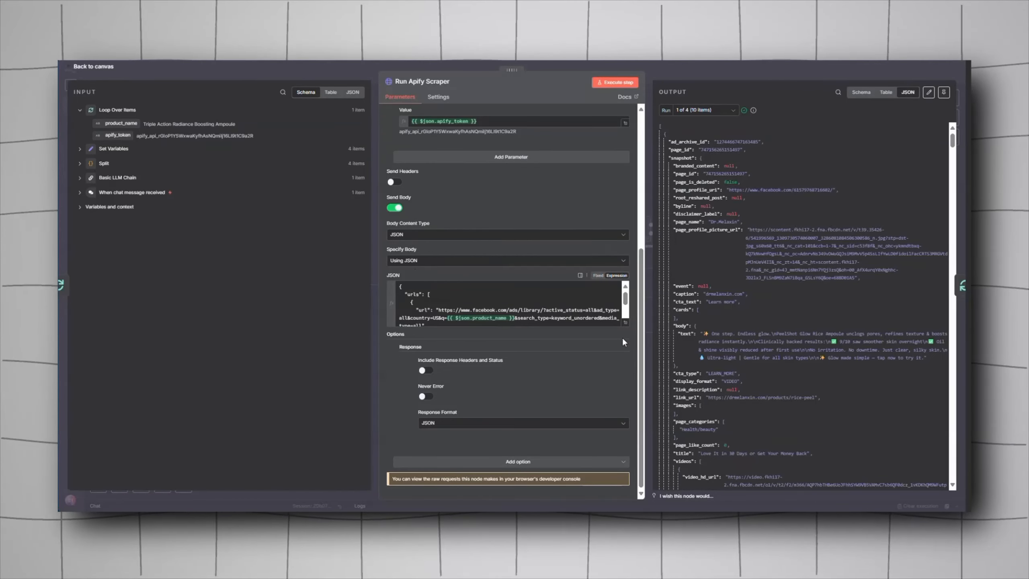
click(625, 322)
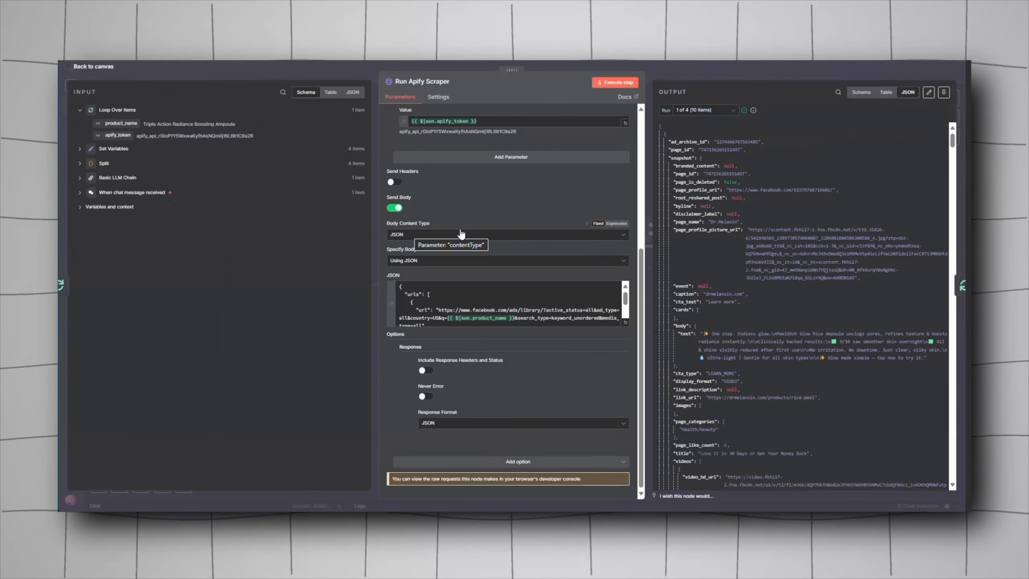
Step: Compare the scraper's outputs for each of the four runs, then close the node
click(725, 113)
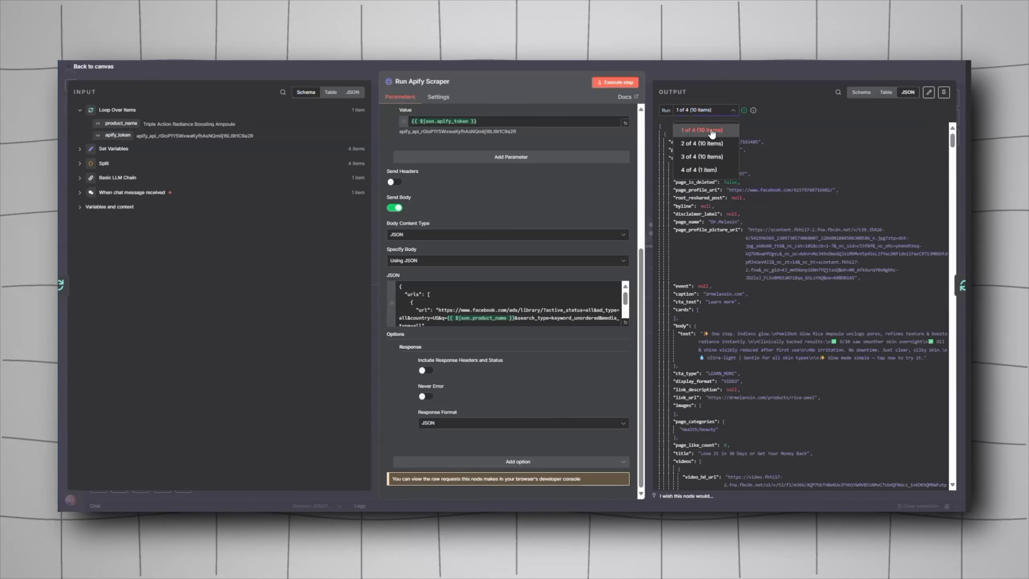
click(781, 158)
click(708, 112)
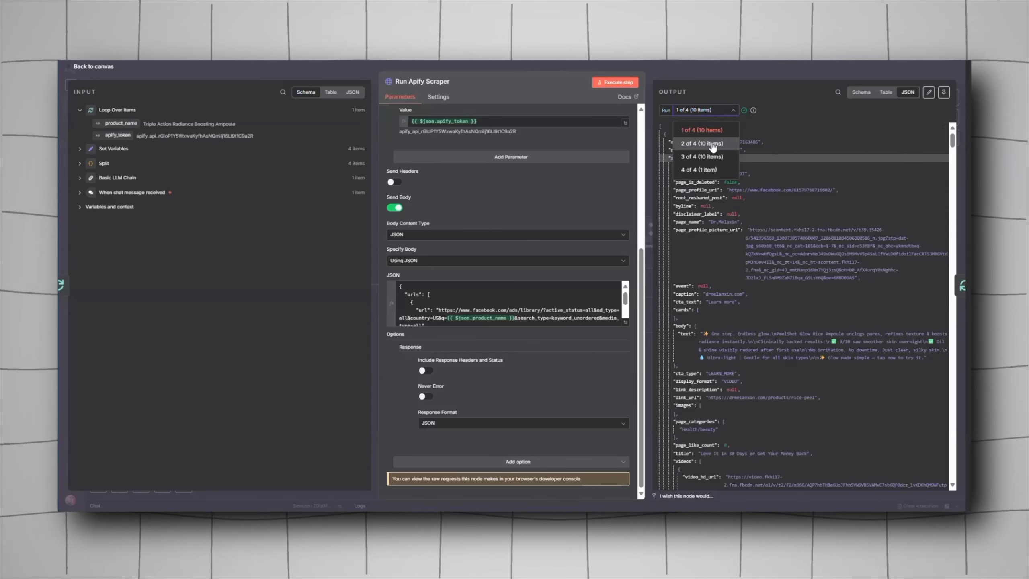
click(712, 144)
click(705, 111)
click(703, 157)
click(705, 110)
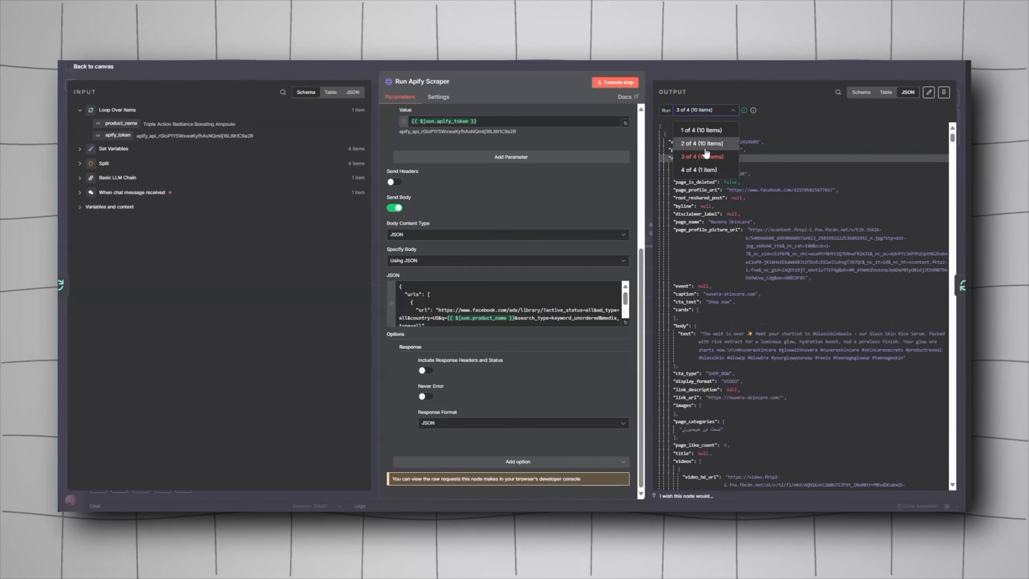
click(701, 170)
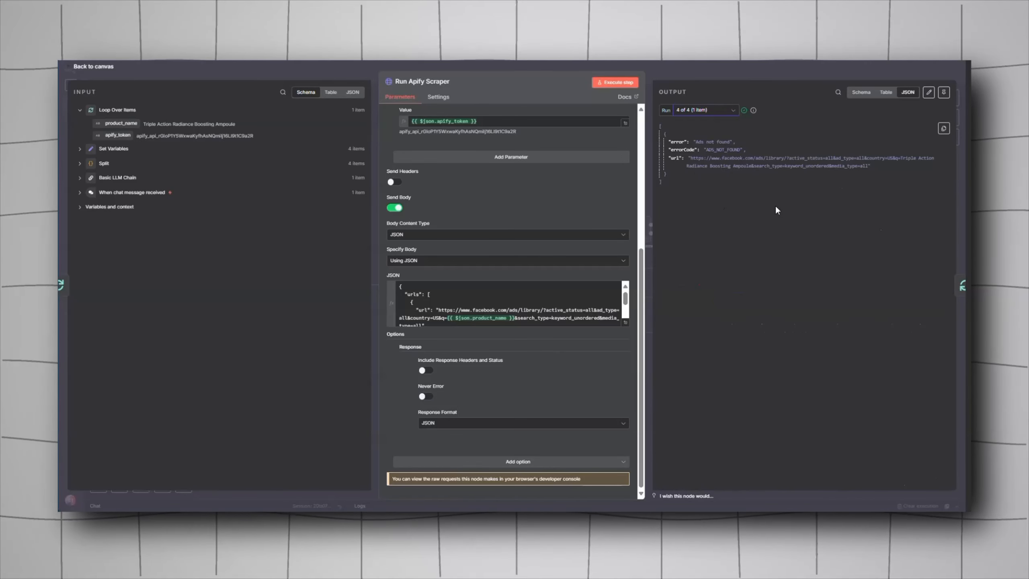
click(721, 109)
click(704, 133)
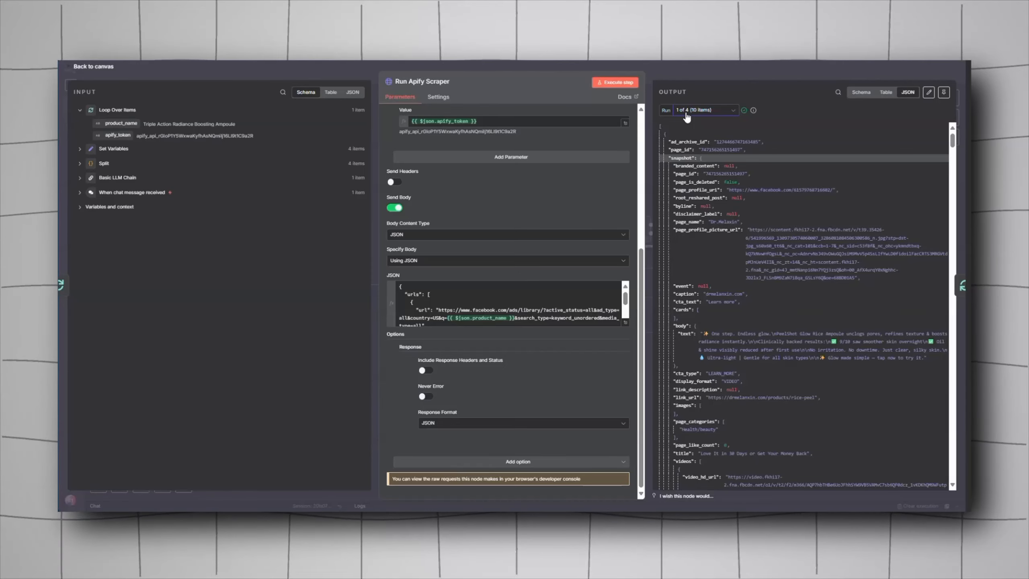
key(Escape)
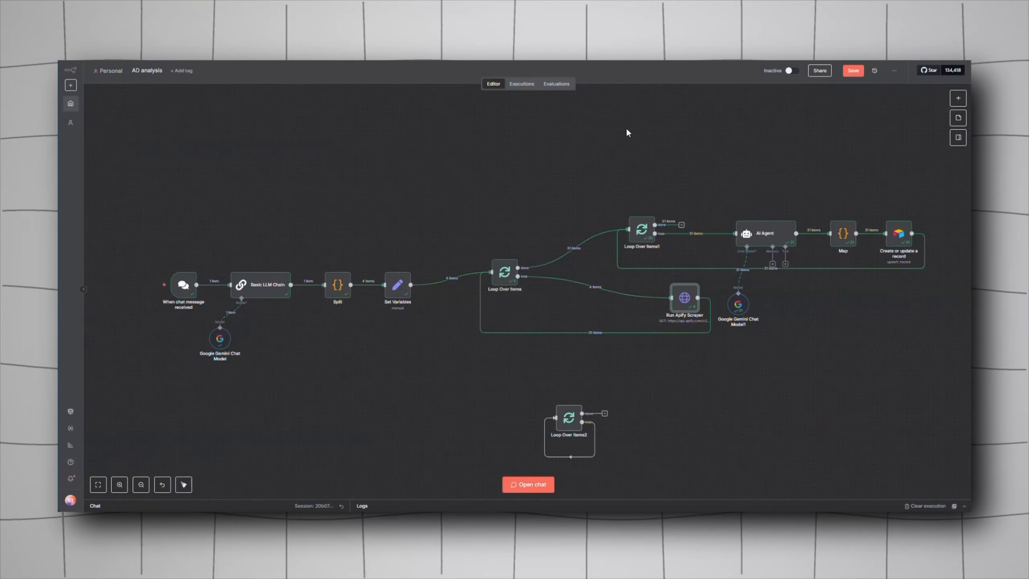
Step: Remove the stray Loop Over Items2 node from the canvas
drag(505, 394, 640, 457)
key(Delete)
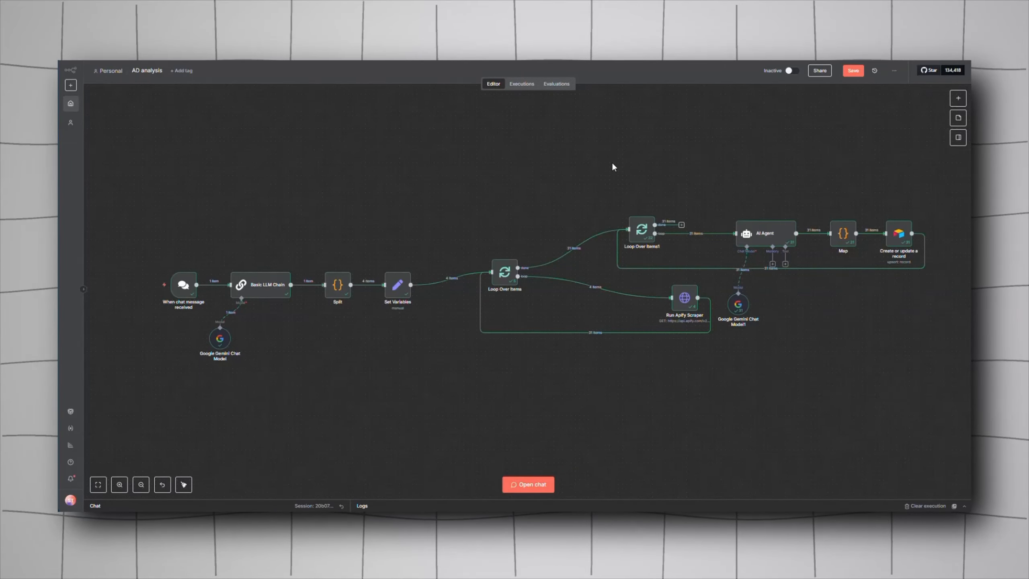
Step: Add a new Loop Over Items node from the node search
scroll(598, 183, down, 3)
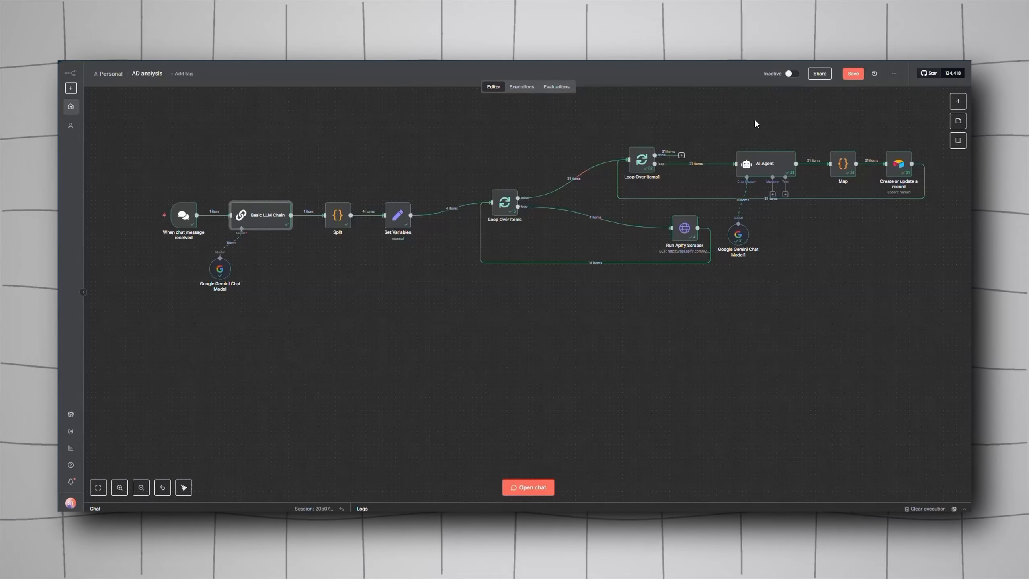
click(959, 102)
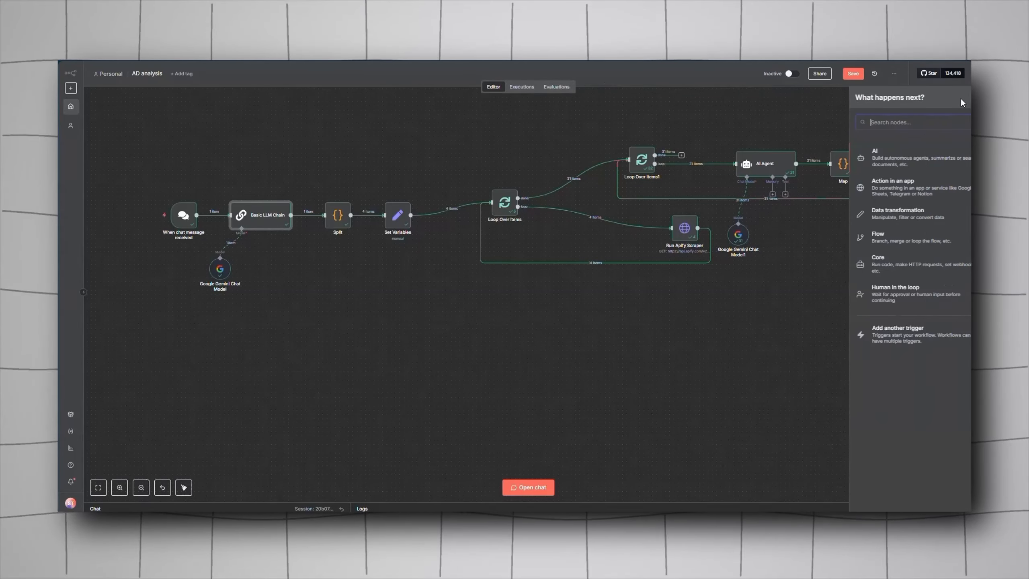
text(loo)
click(913, 153)
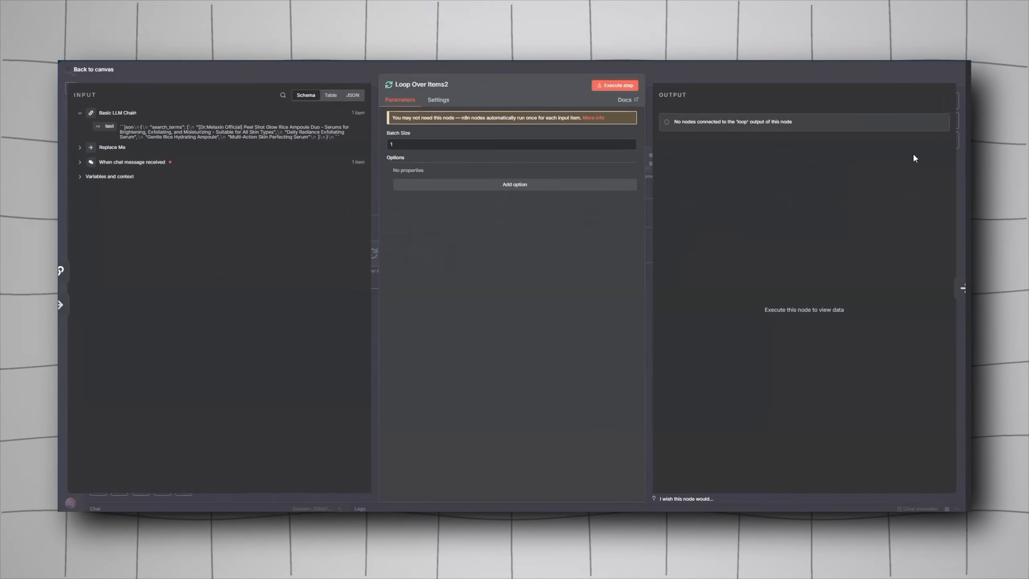
click(773, 70)
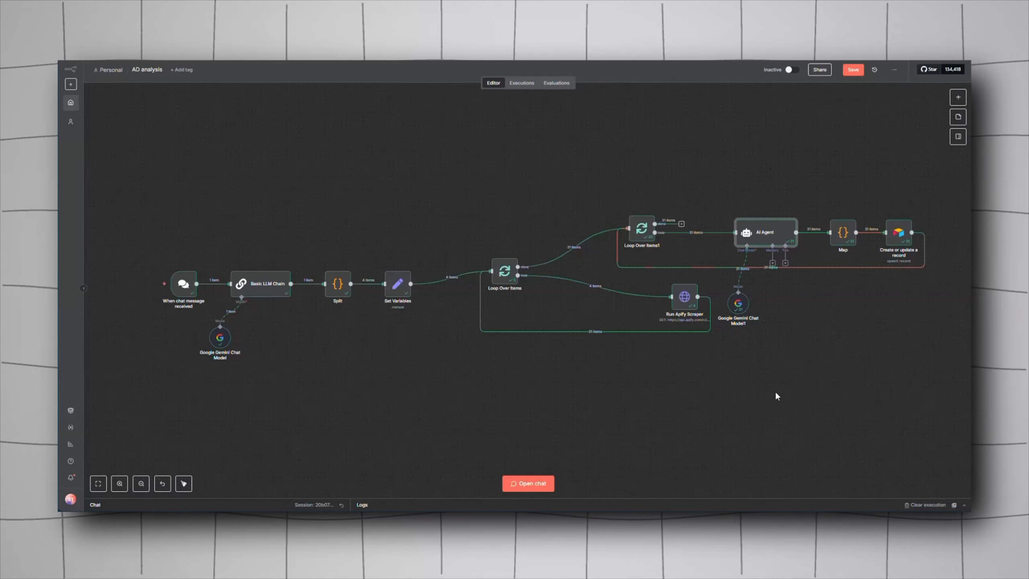
click(958, 97)
text(ai agent)
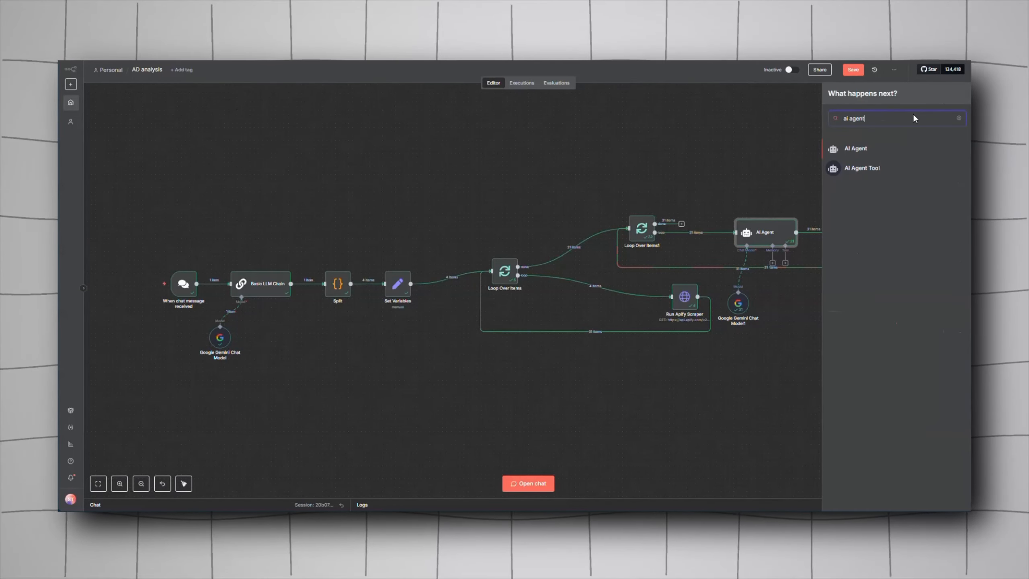
drag(873, 148, 849, 292)
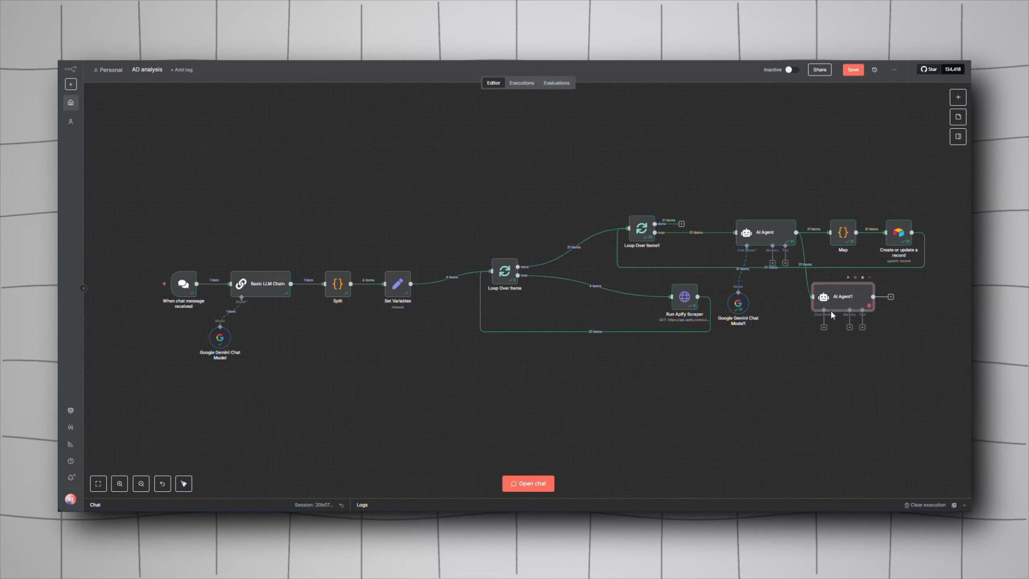
click(824, 327)
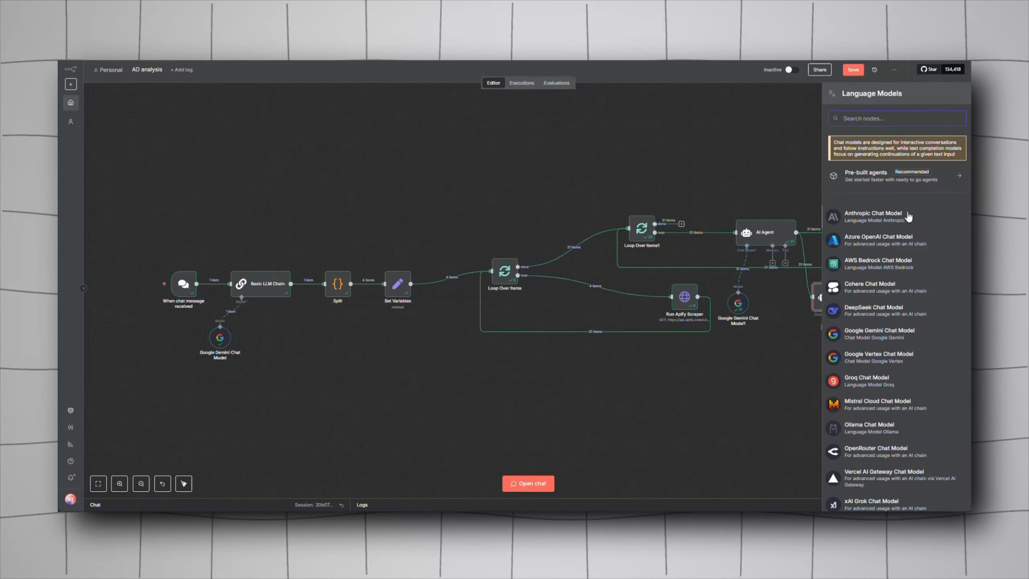
click(873, 214)
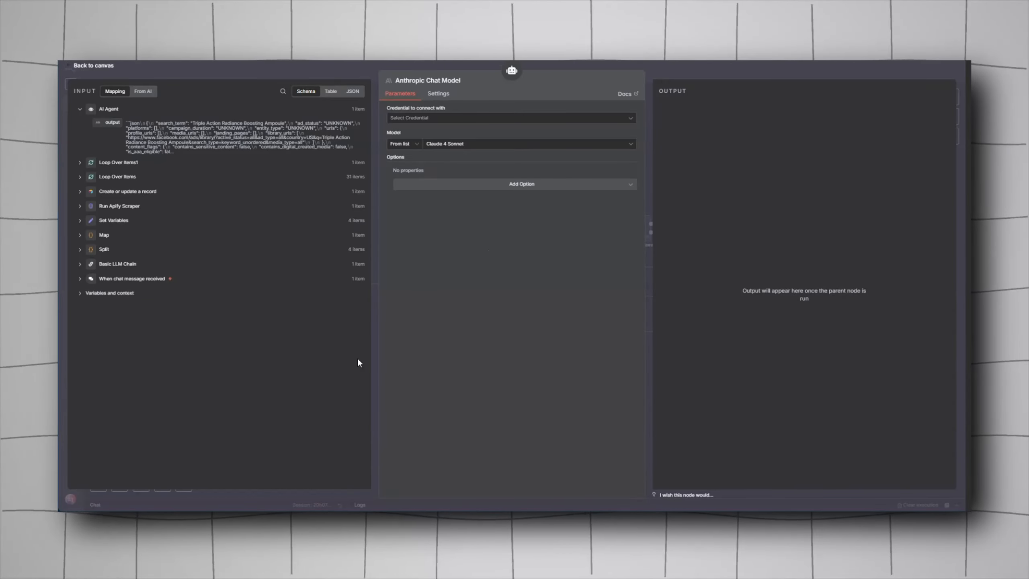
click(722, 74)
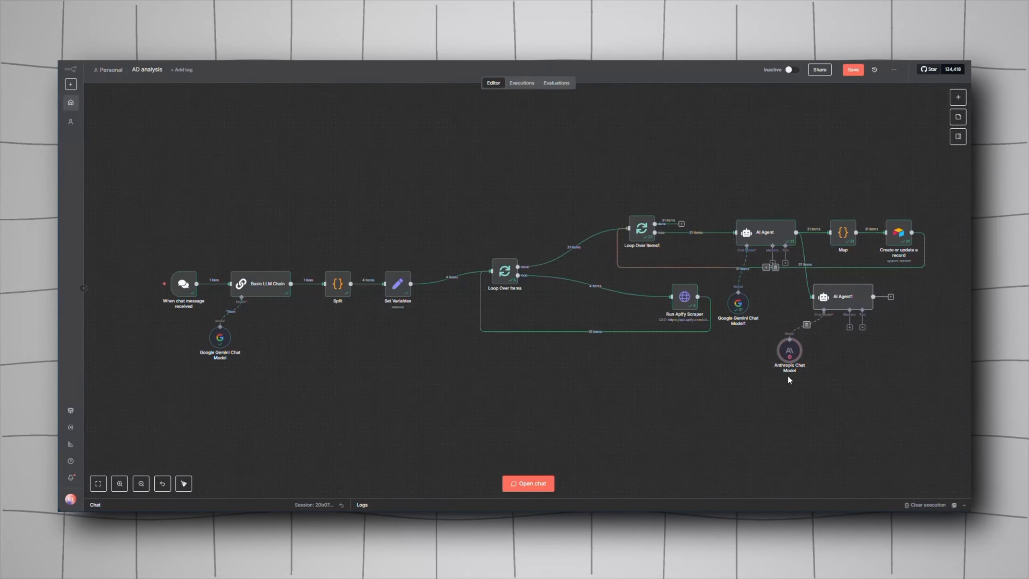
ctrl+click(846, 297)
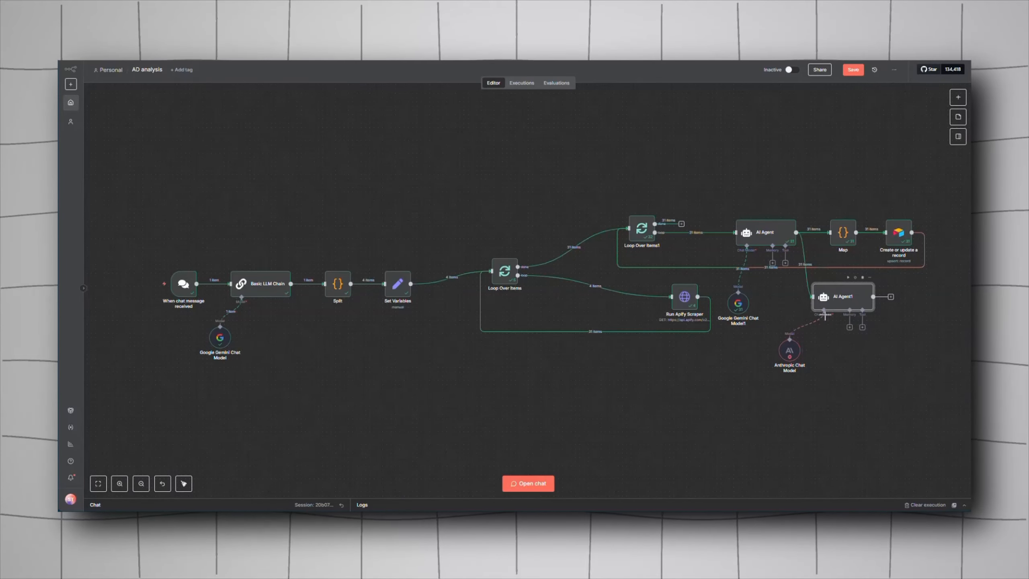
key(Delete)
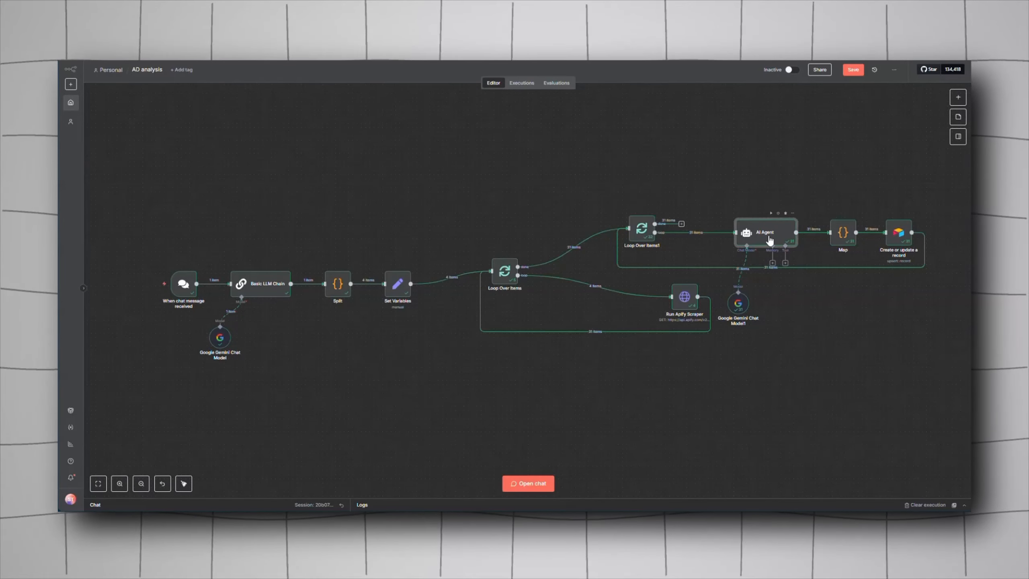
Step: Review the AI Agent's system message prompt and its output for the first run
double_click(765, 233)
drag(632, 301, 628, 466)
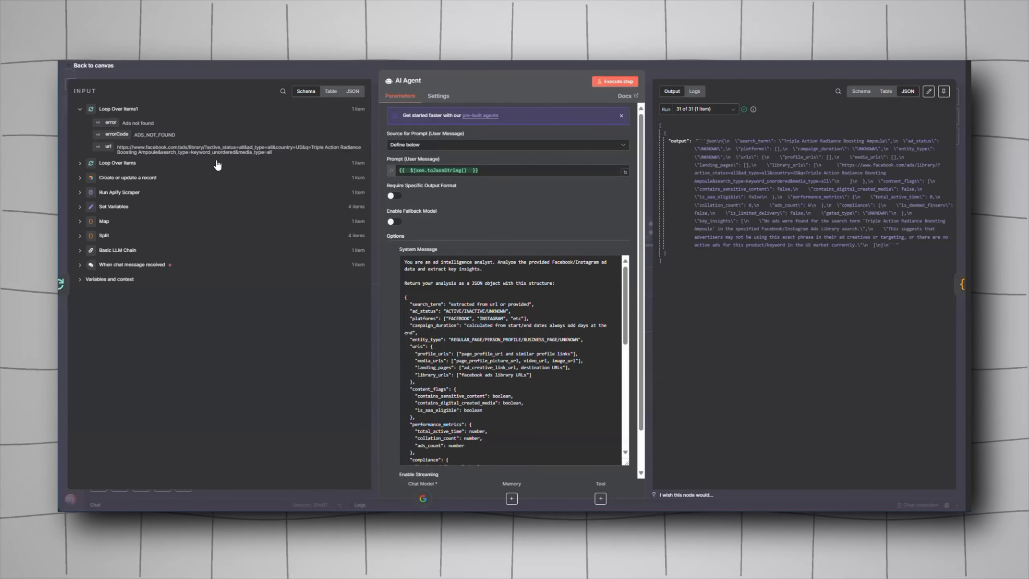
key(Escape)
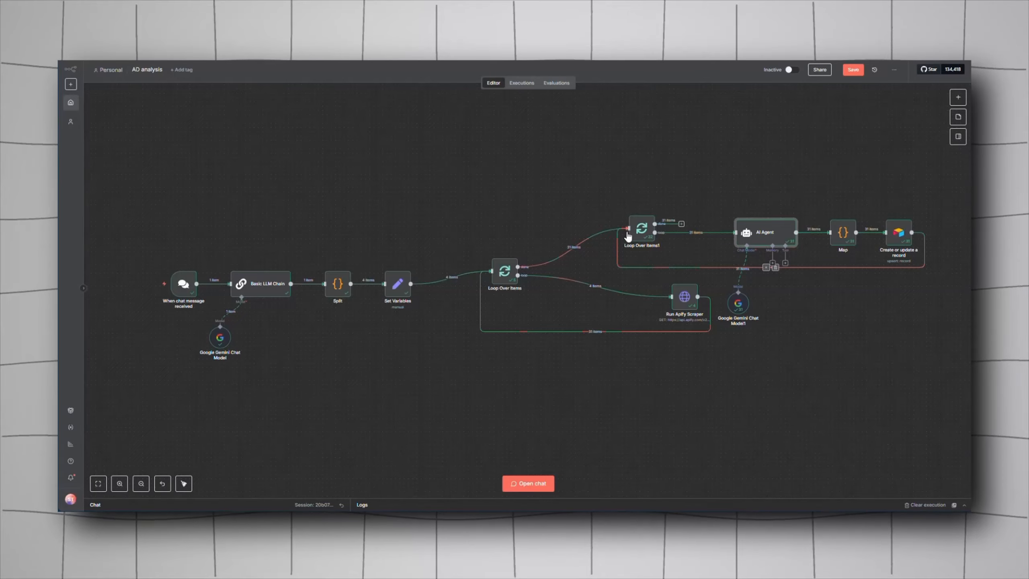
double_click(758, 234)
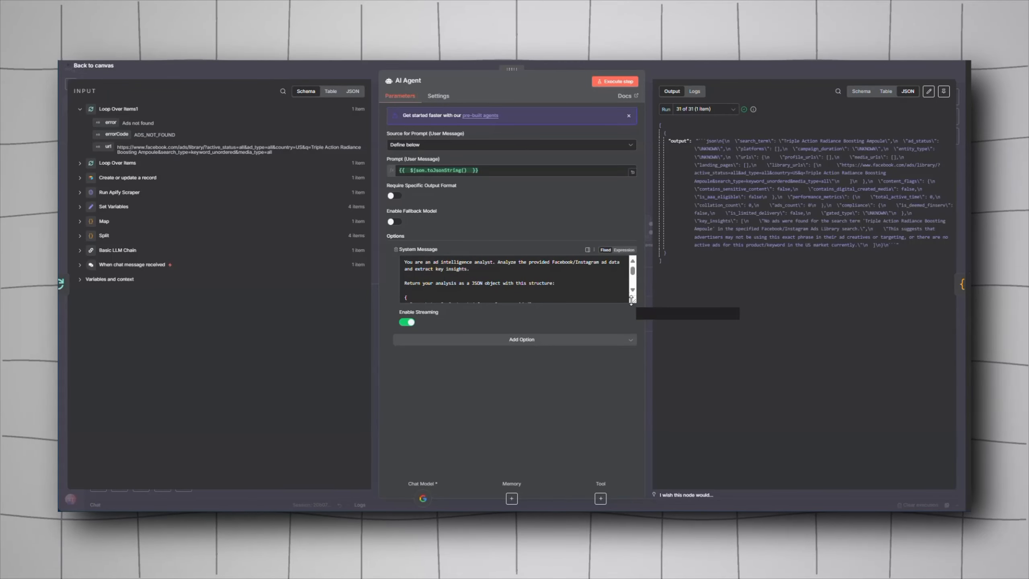
drag(634, 298, 635, 469)
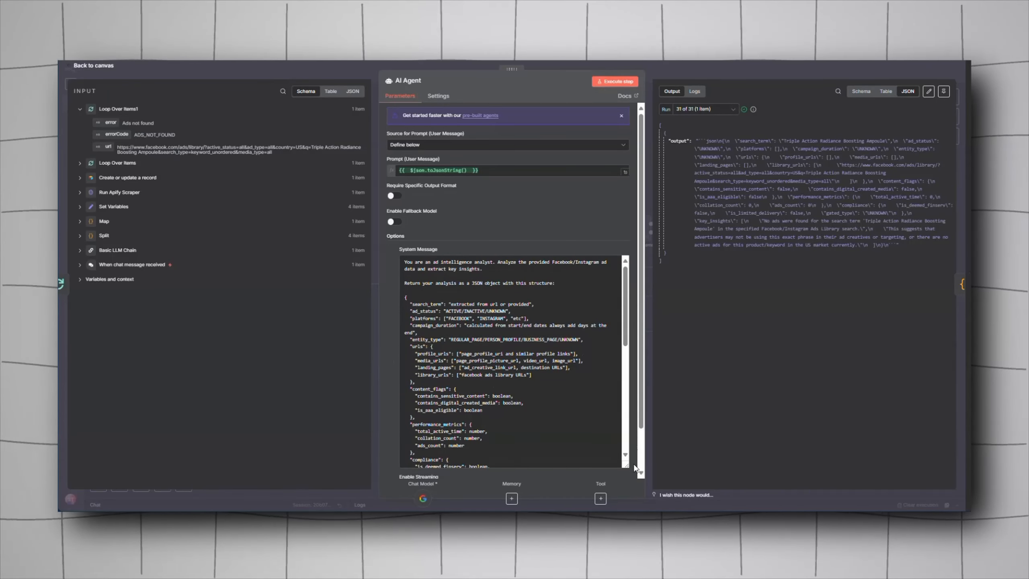
scroll(488, 331, down, 1)
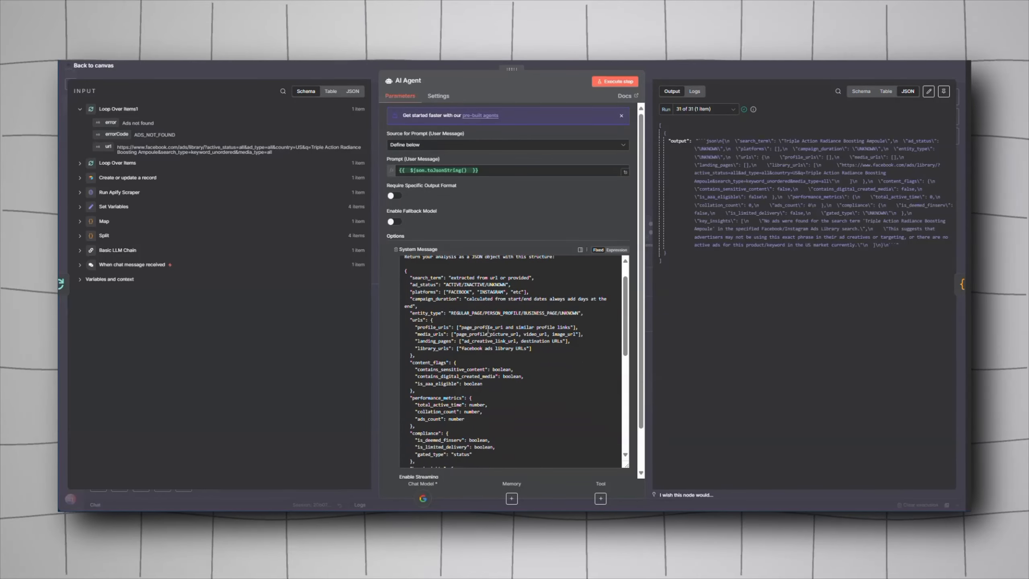
scroll(488, 330, up, 1)
scroll(515, 215, down, 1)
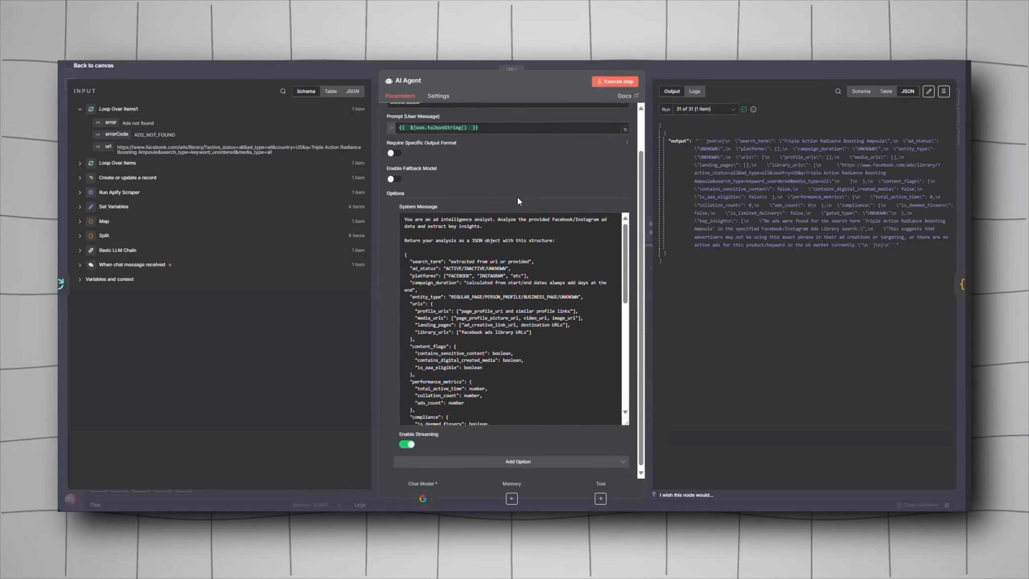
scroll(476, 319, down, 2)
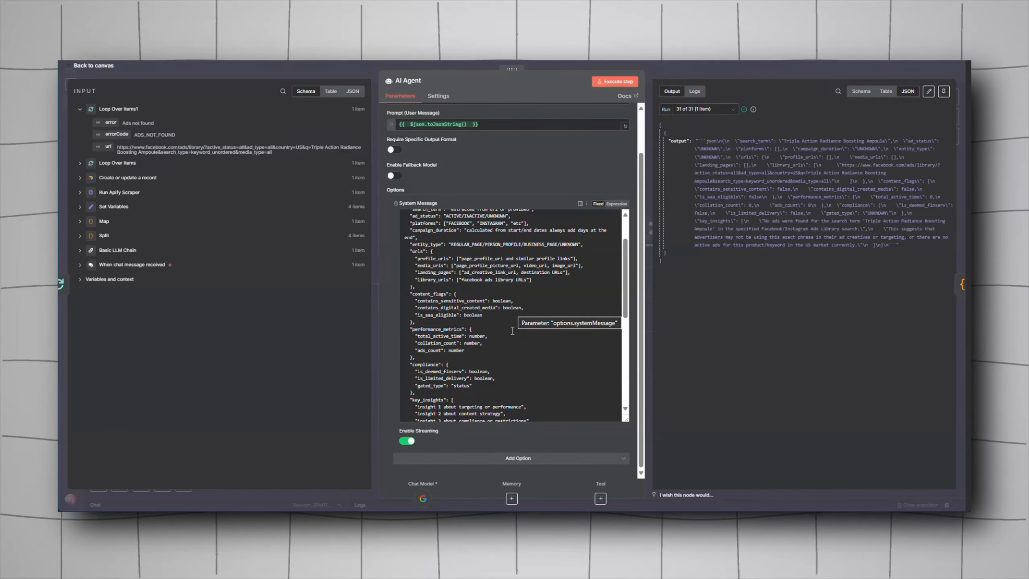
scroll(512, 330, down, 2)
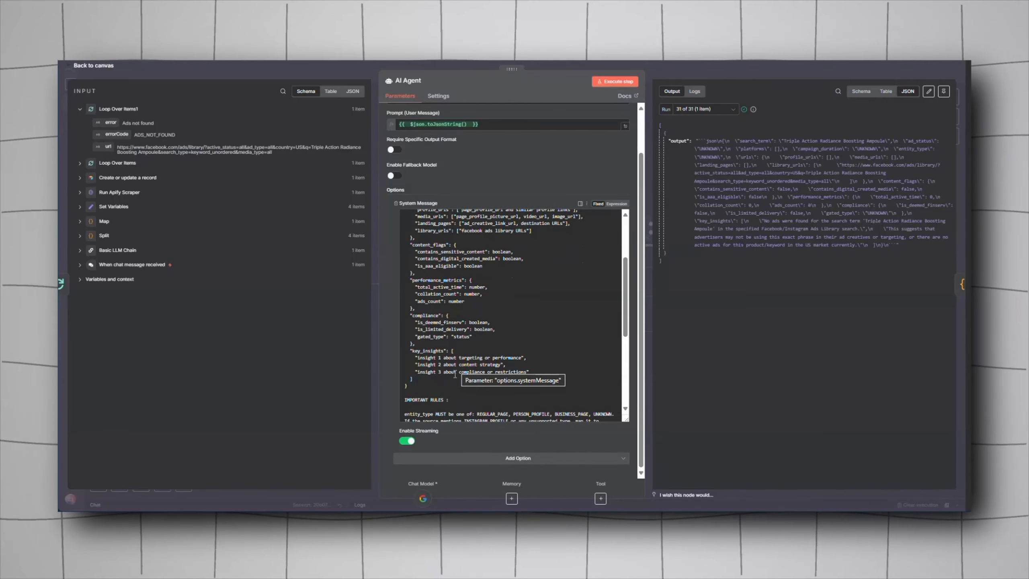
scroll(464, 379, down, 7)
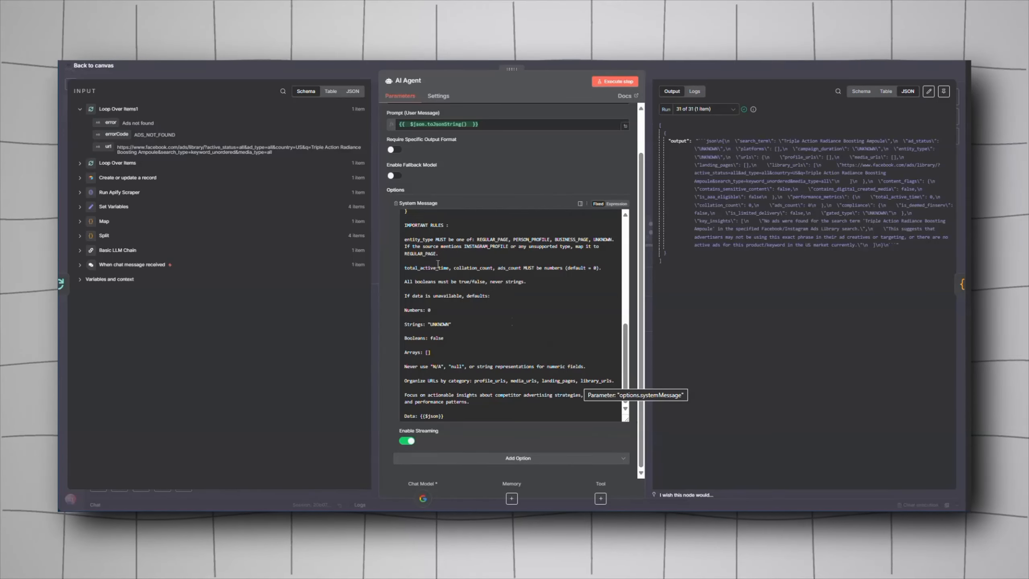
click(705, 108)
scroll(705, 138, up, 10)
click(701, 131)
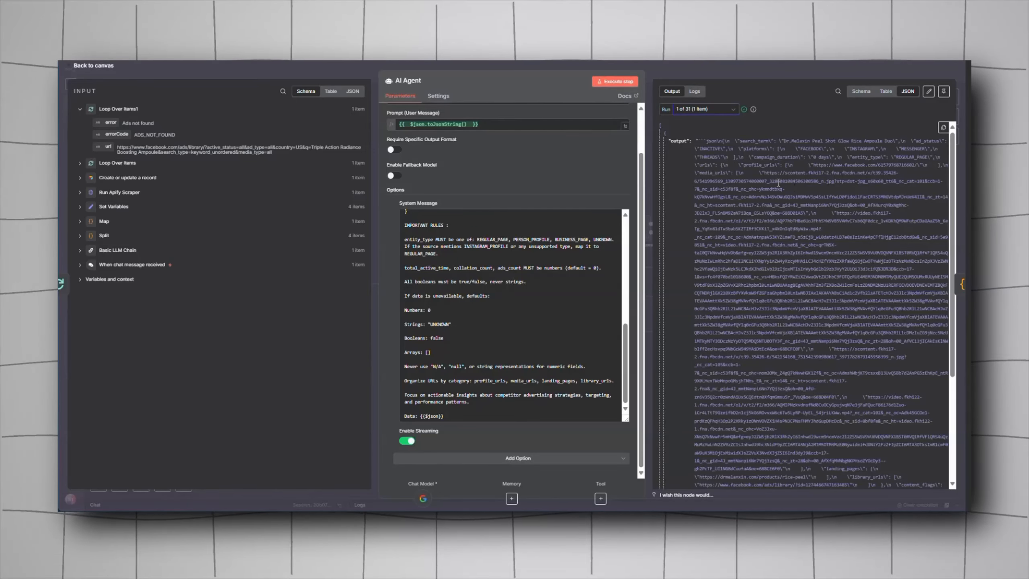
key(Escape)
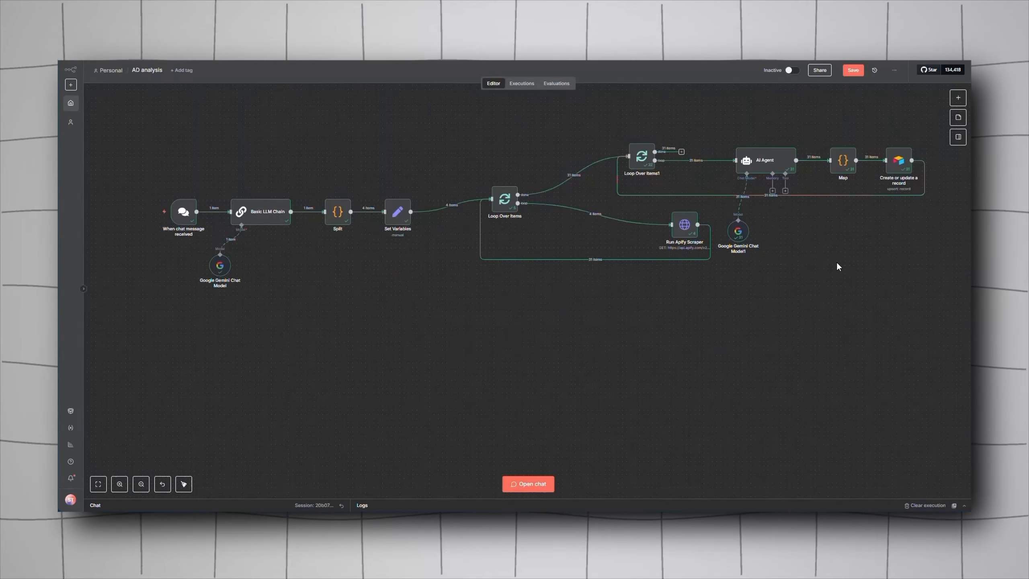
scroll(547, 159, up, 3)
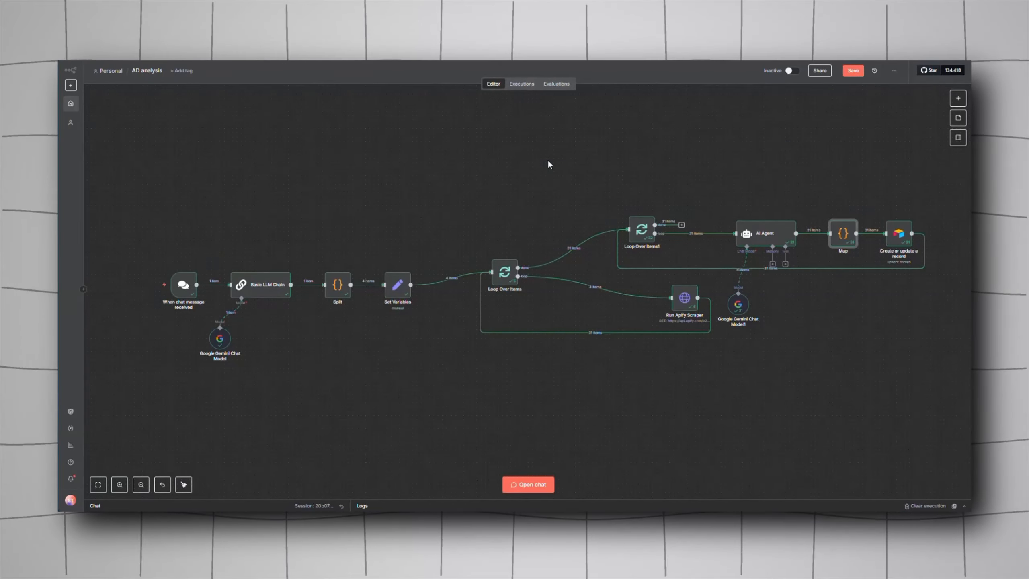
click(958, 97)
text(code)
click(908, 153)
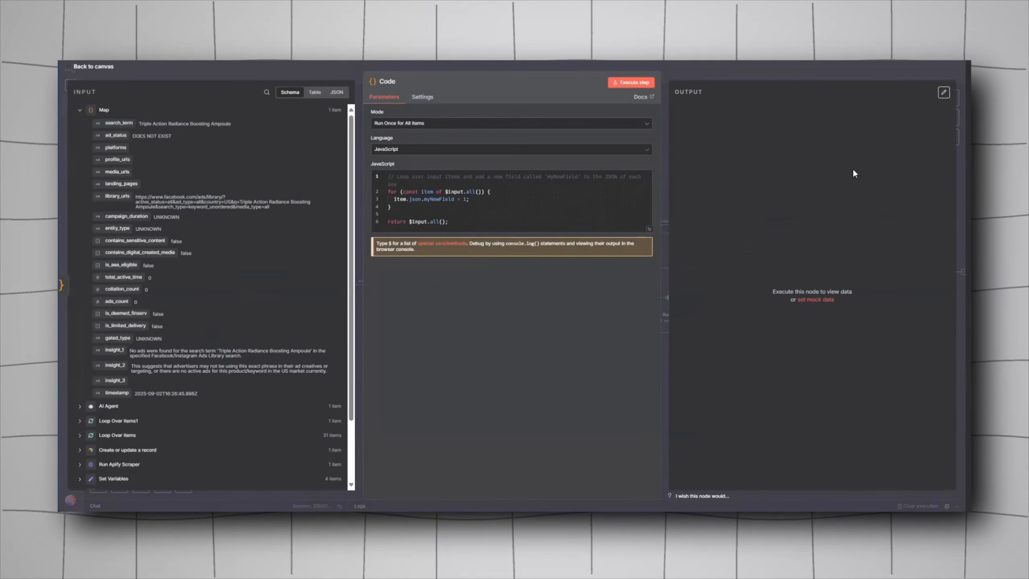
click(742, 61)
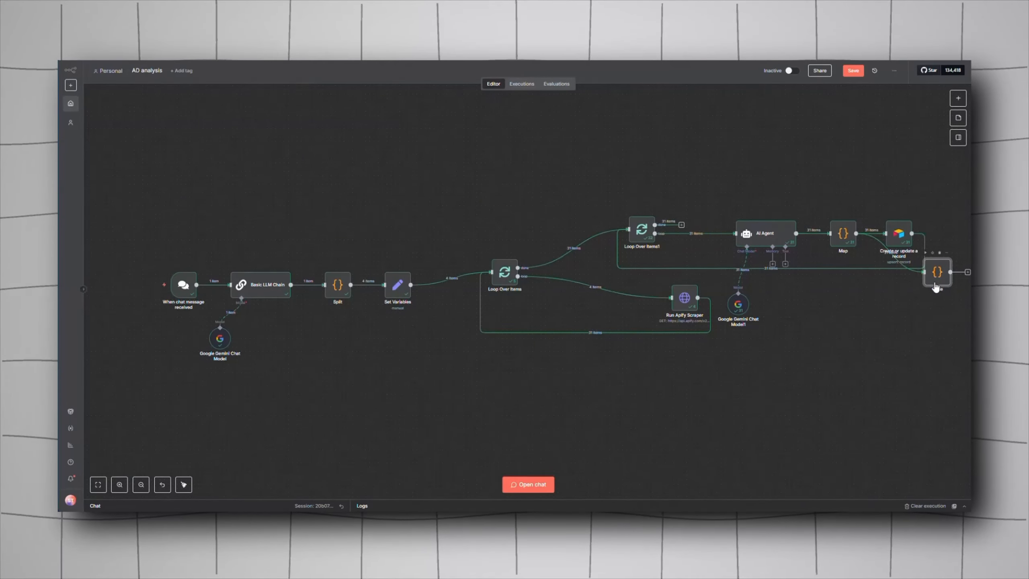
key(Delete)
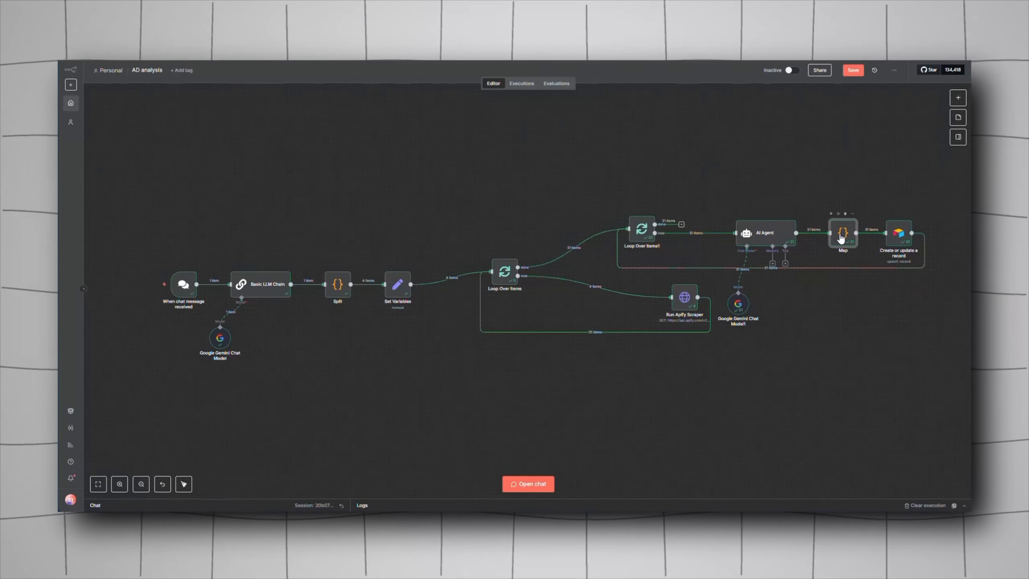
Step: Examine the Map node's JavaScript that parses and flattens the AI output, and its output for the first run
double_click(851, 244)
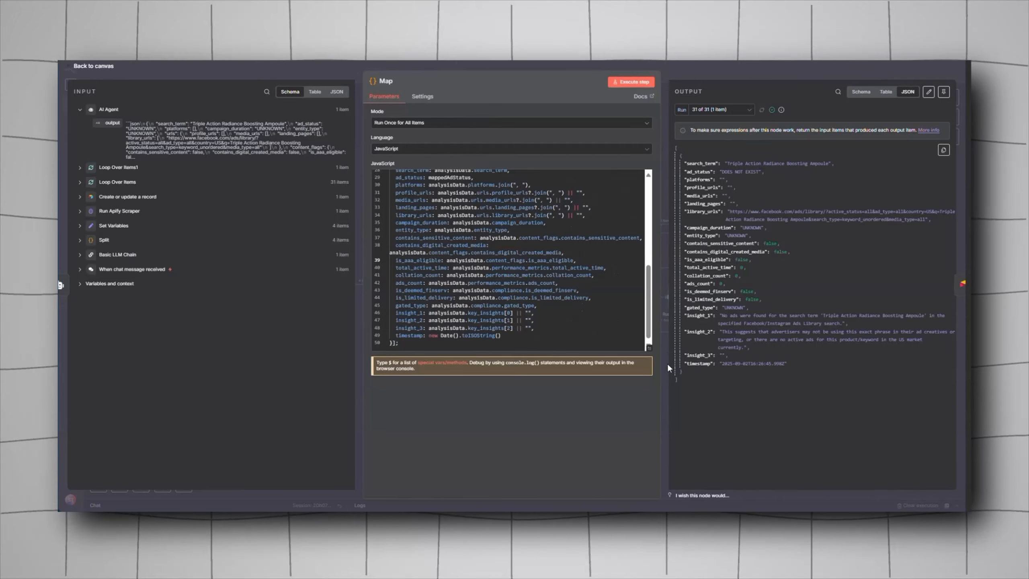
click(649, 348)
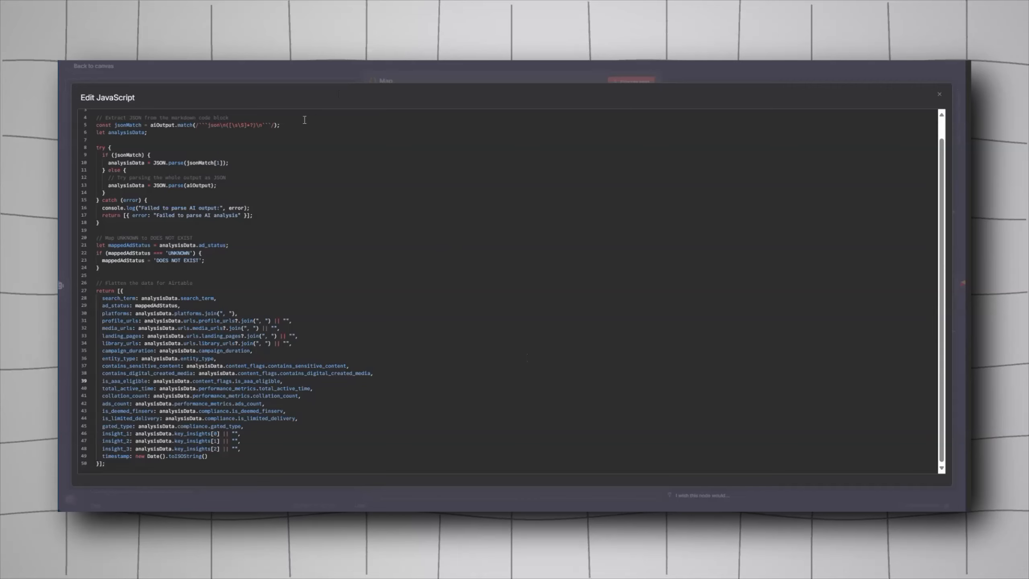
drag(148, 133, 89, 116)
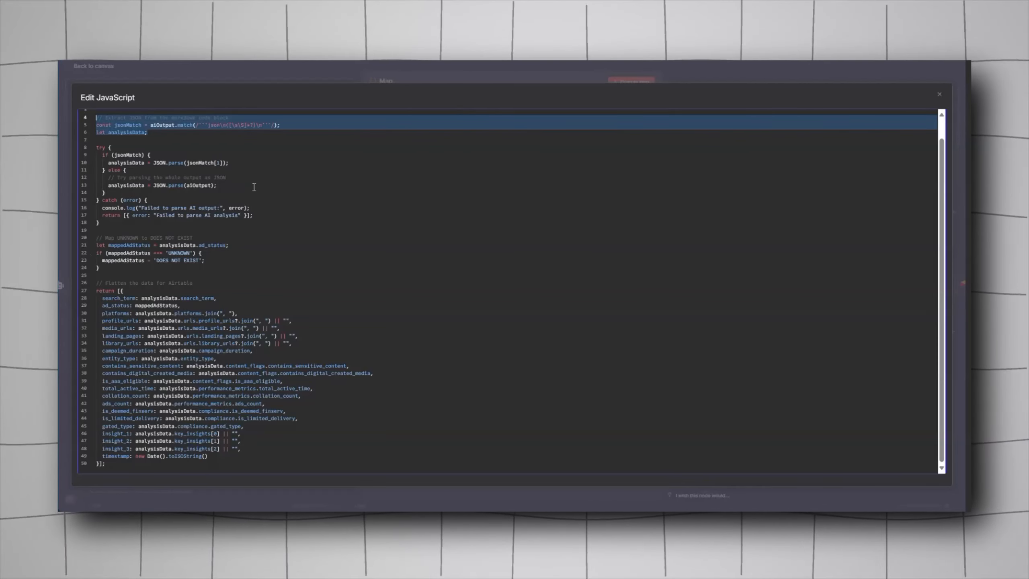
drag(217, 186, 101, 185)
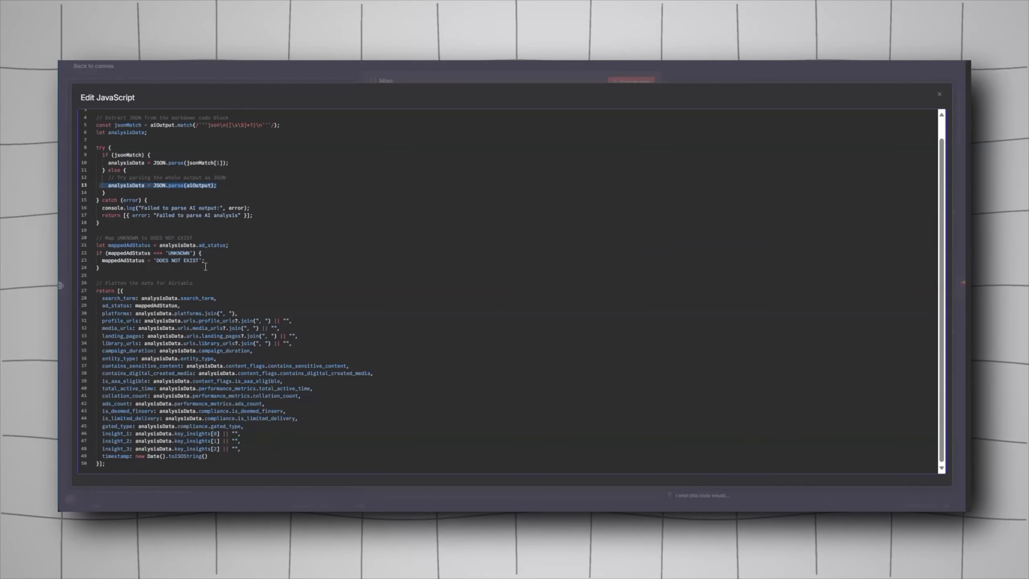
drag(210, 267, 90, 236)
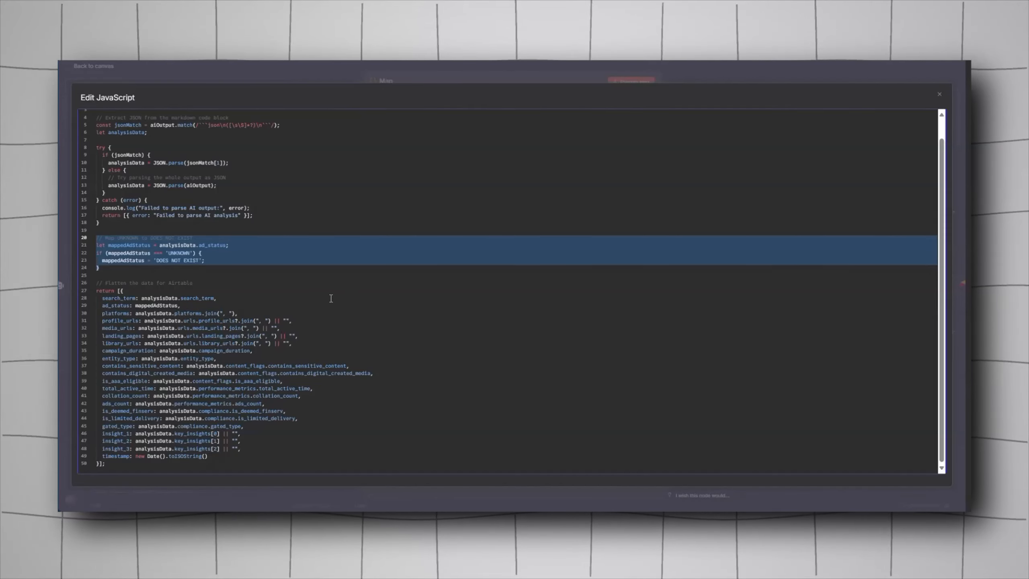
drag(333, 299, 141, 298)
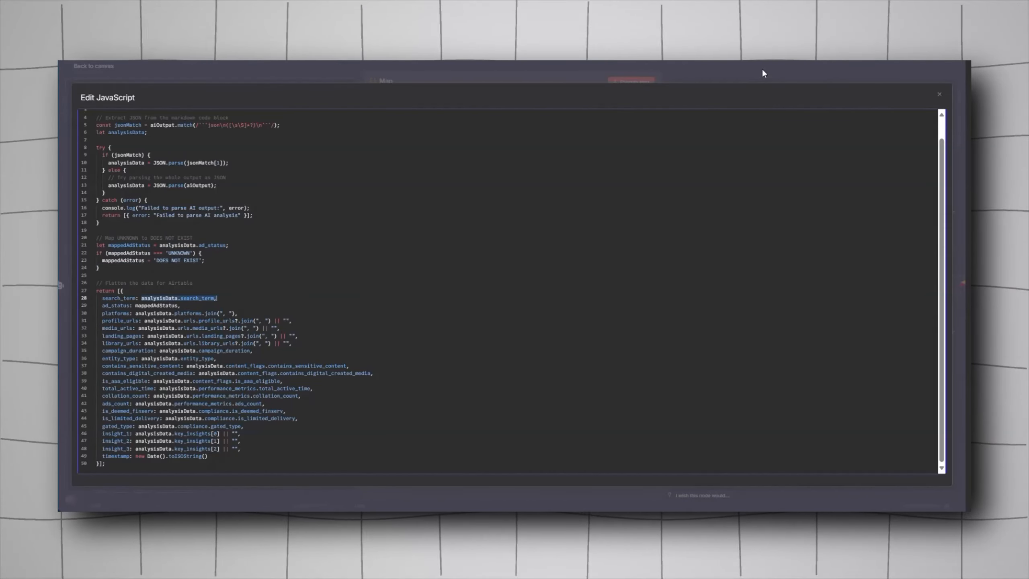
click(757, 76)
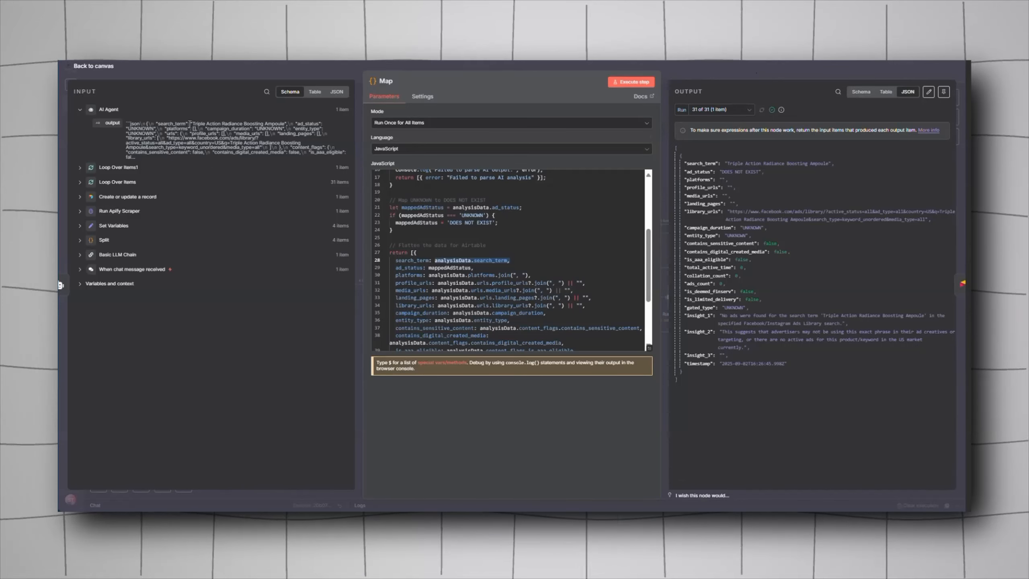
click(715, 112)
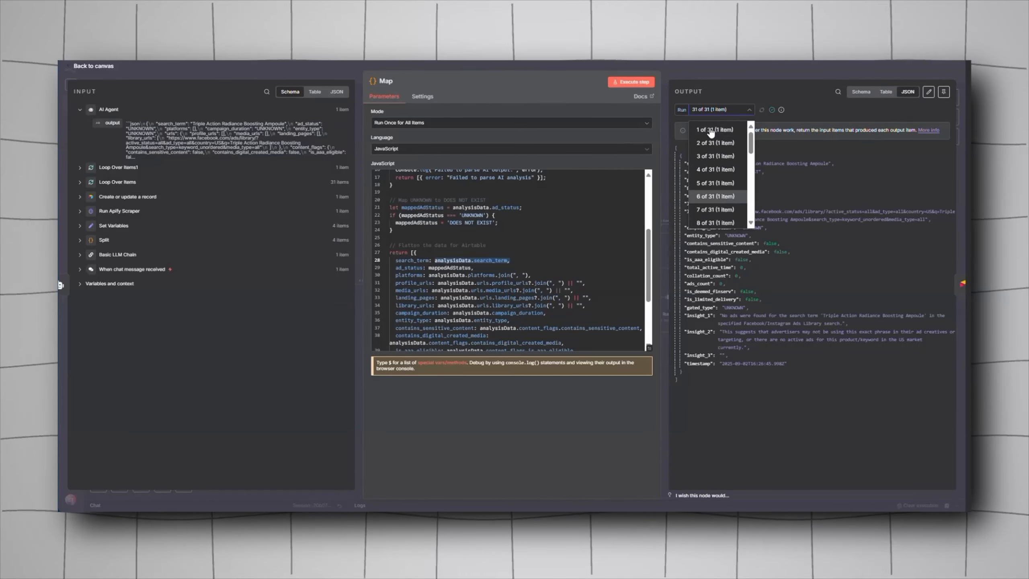
click(721, 133)
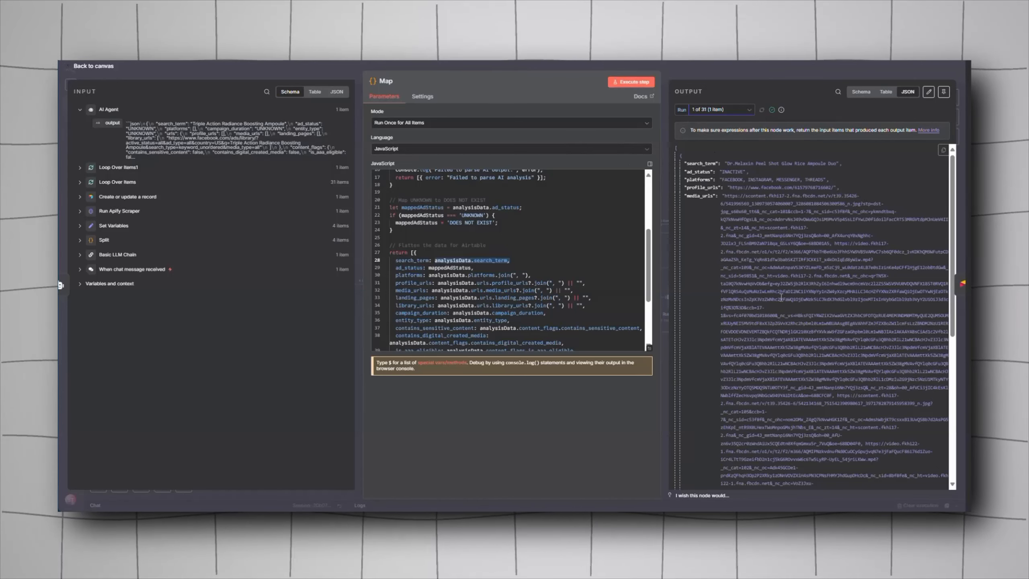
drag(126, 124, 165, 157)
click(166, 157)
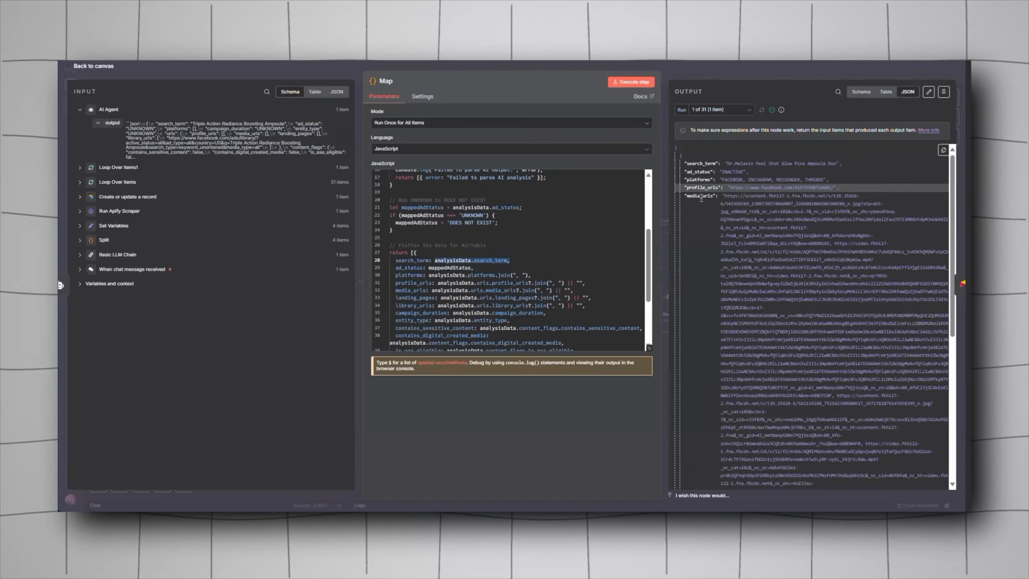
scroll(703, 210, down, 6)
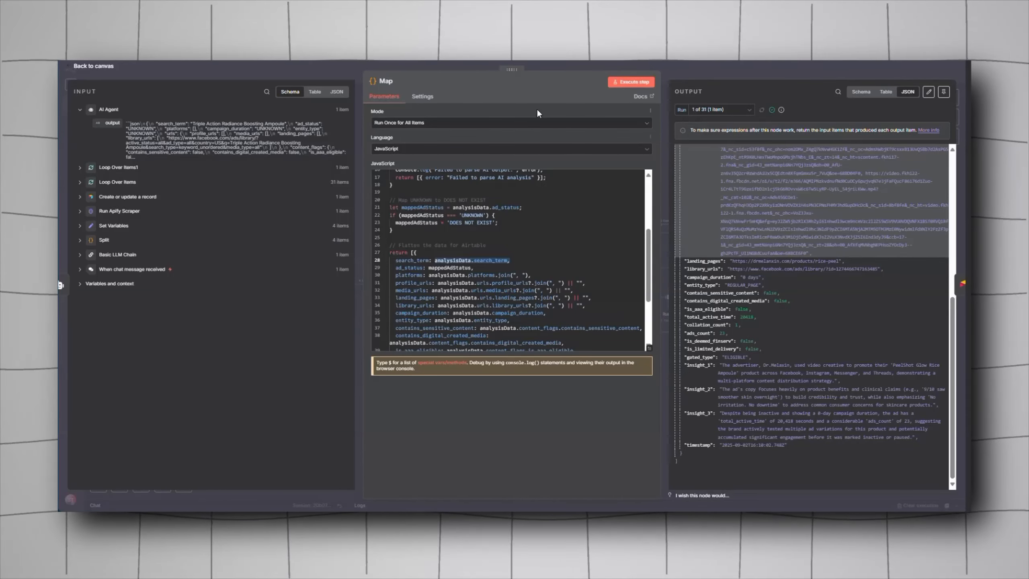
click(555, 61)
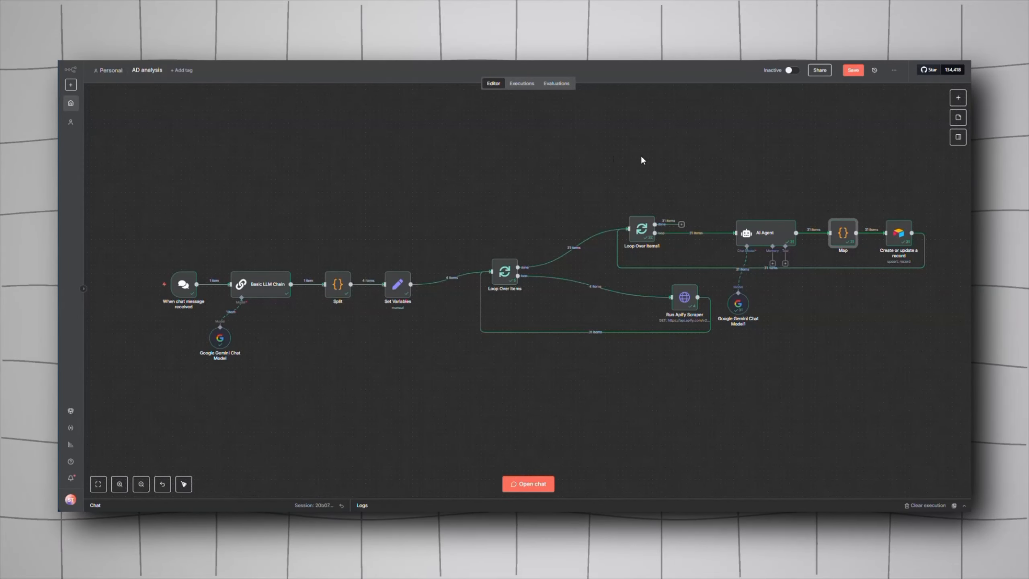
Step: Switch to Airtable and create a new base built on your own, without Omni
click(421, 53)
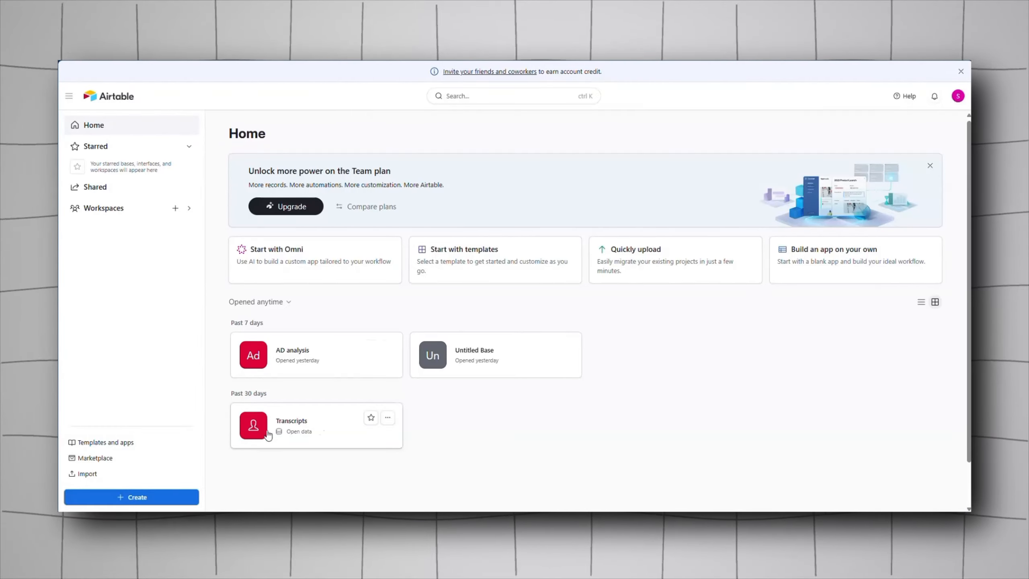
click(160, 499)
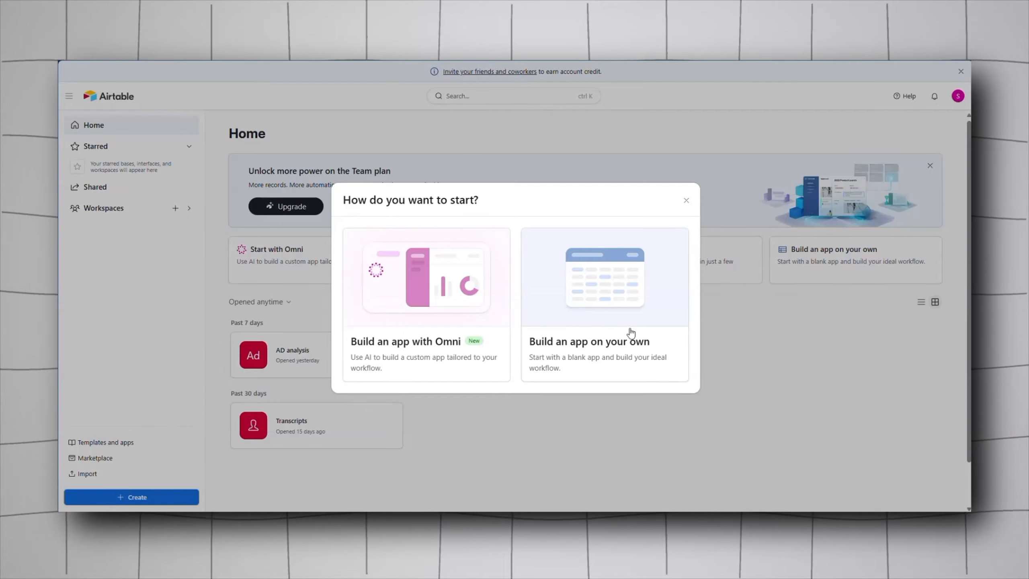
click(609, 311)
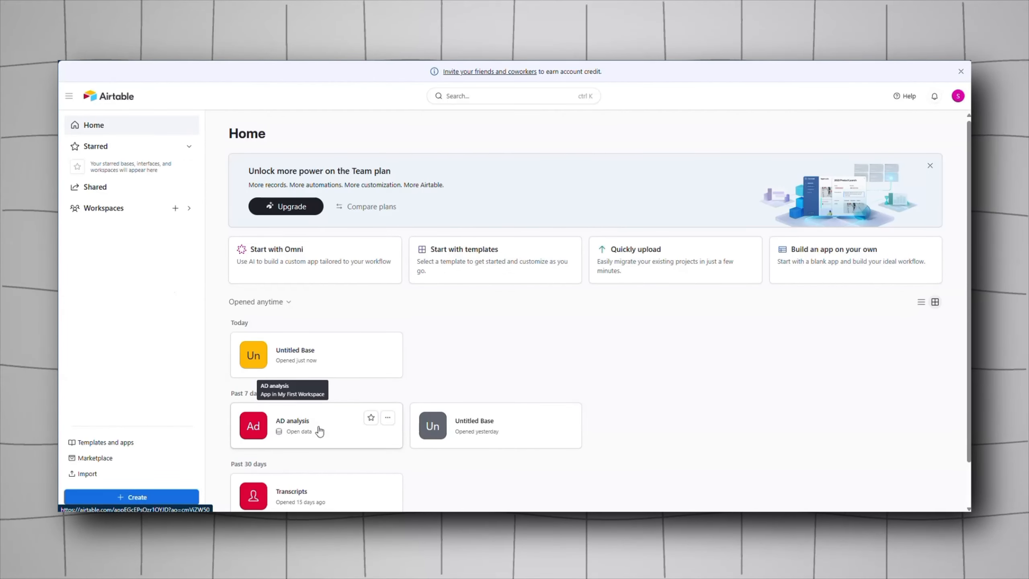
Step: Open the AD analysis base, select all its ad records, and inspect the Search Term field's settings
click(319, 431)
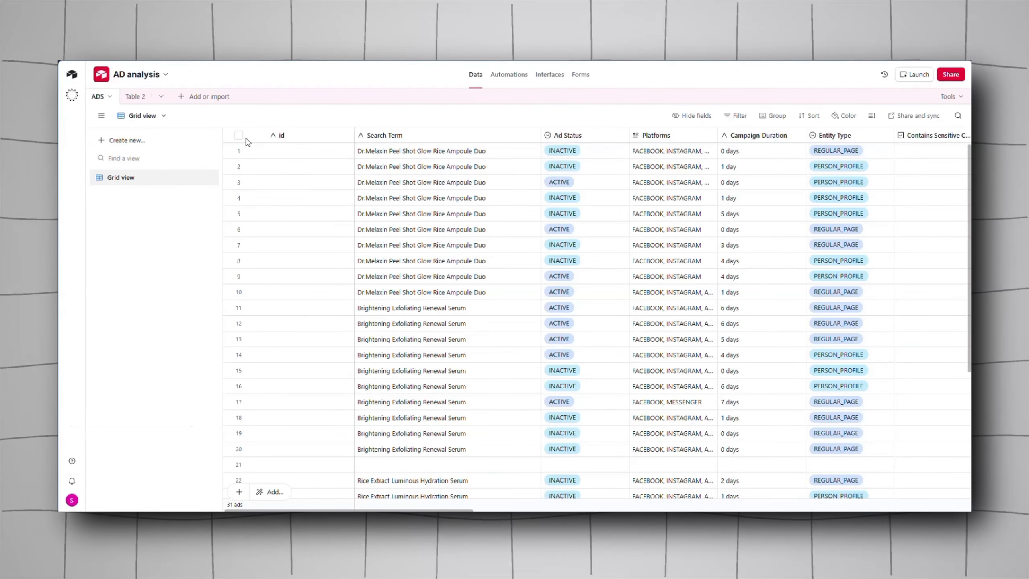
click(239, 135)
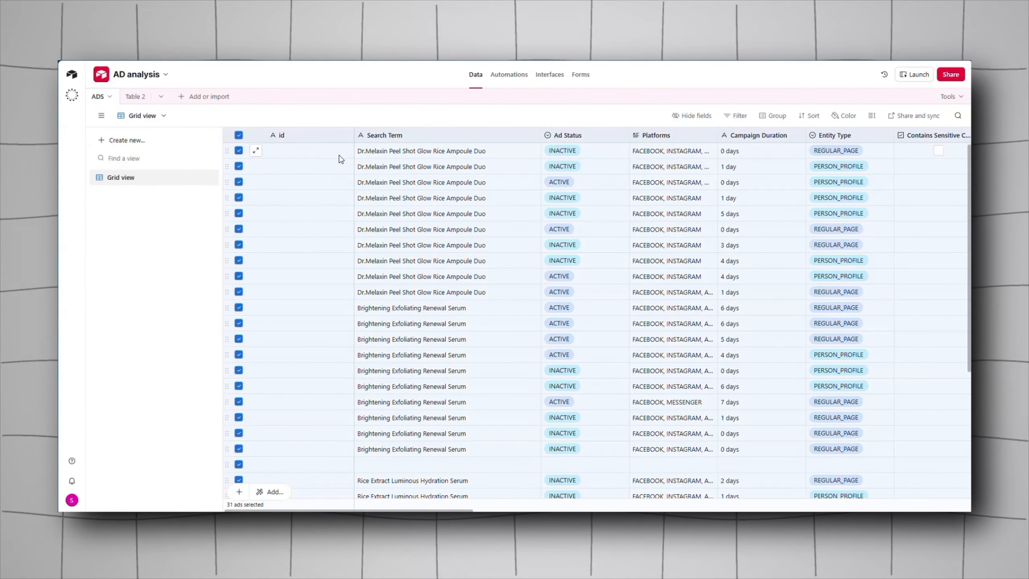
right_click(345, 158)
click(389, 199)
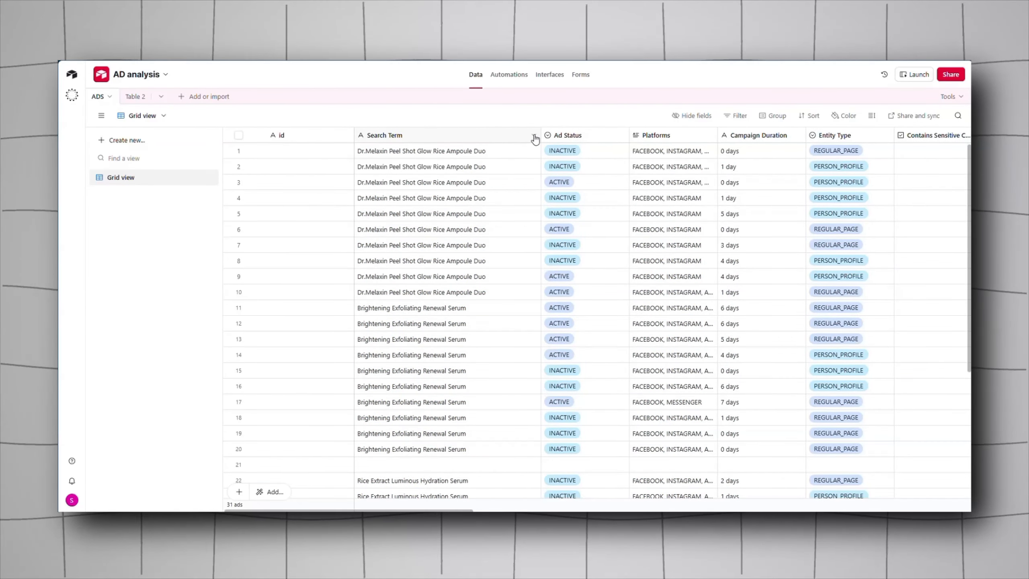
click(533, 137)
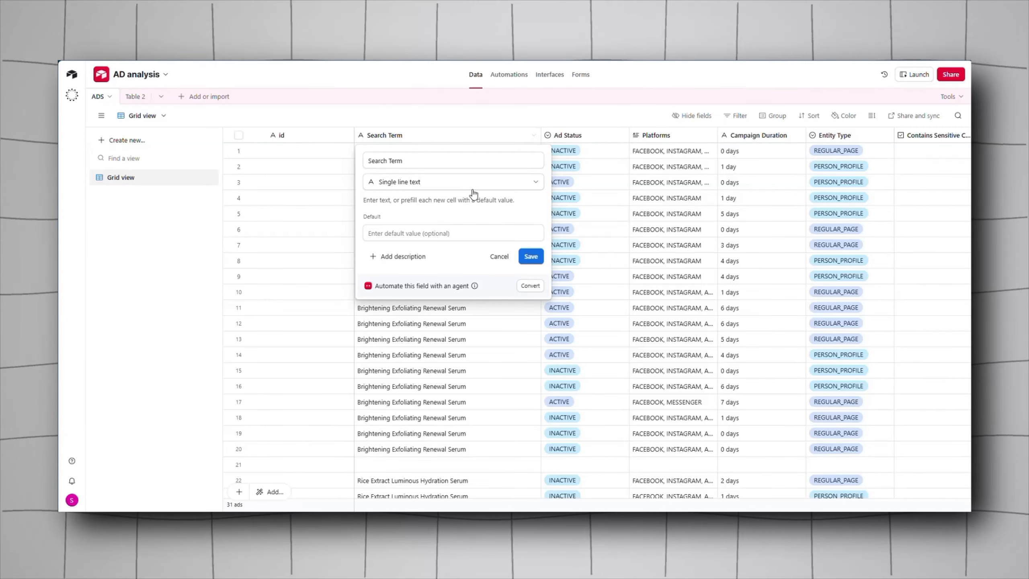
click(604, 117)
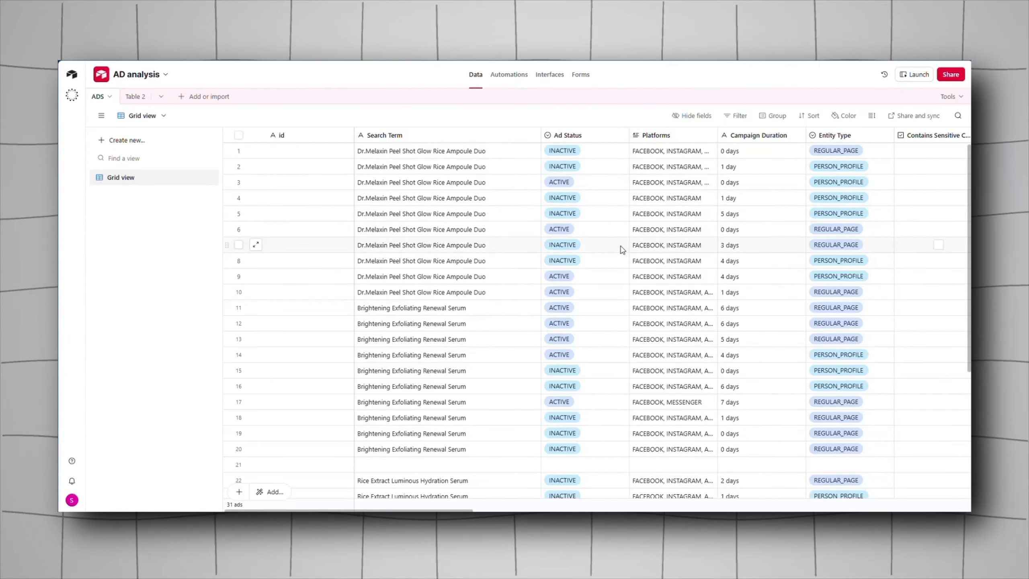
scroll(620, 250, down, 1)
drag(378, 510, 726, 499)
click(921, 136)
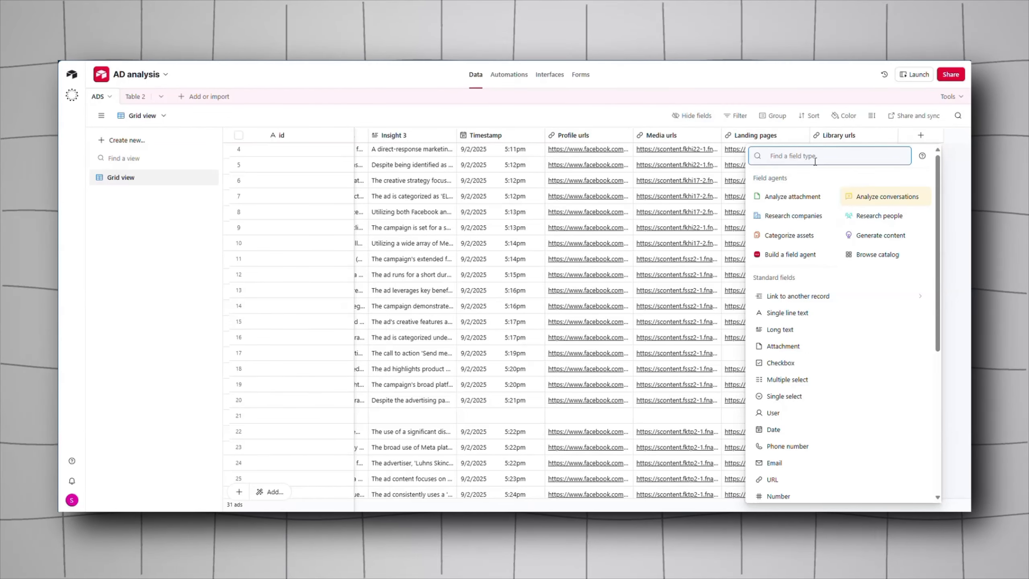
text(sing)
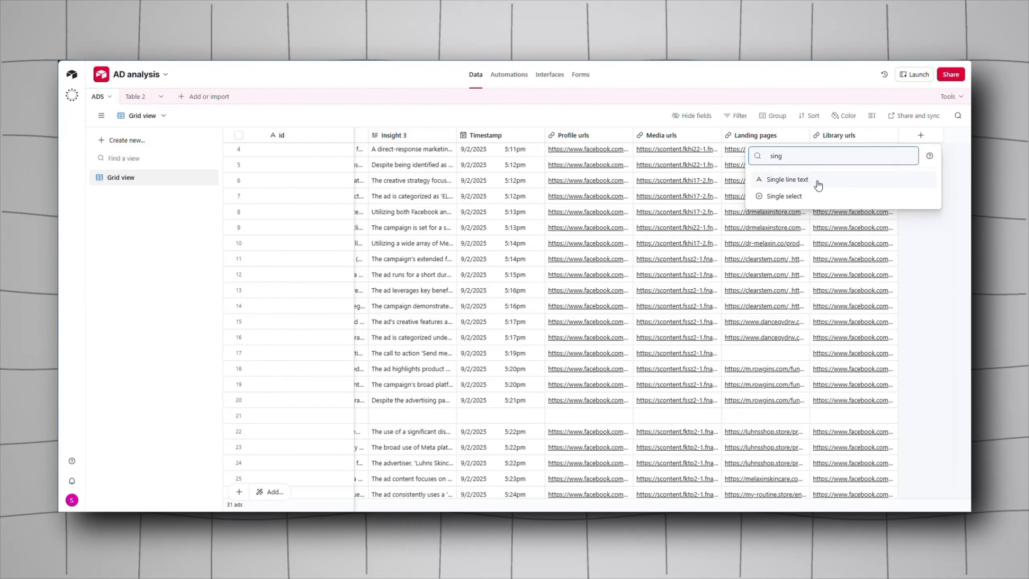
click(818, 182)
key(Escape)
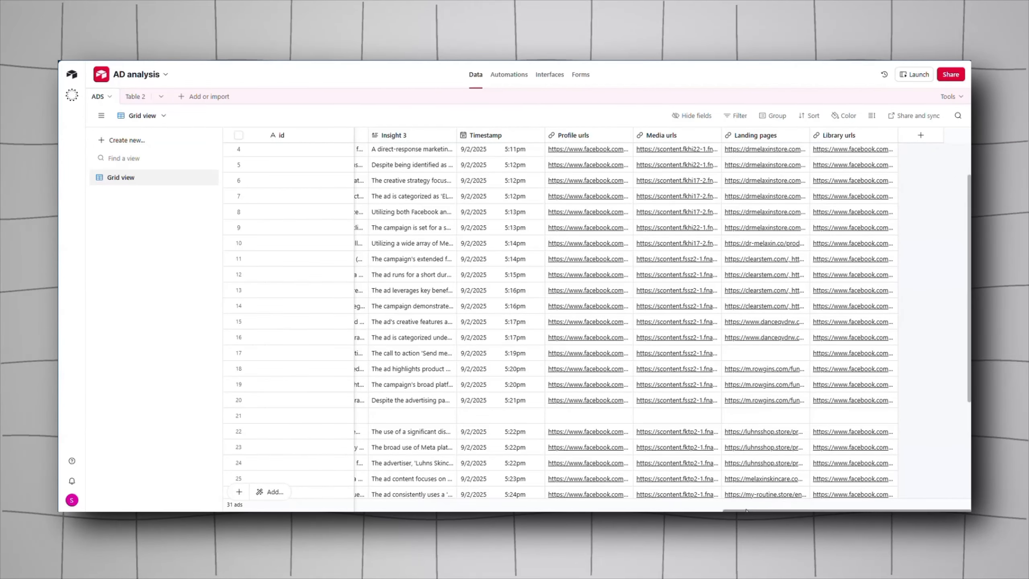
Step: Inspect the field settings of Search Term, Ad Status, Platforms and Campaign Duration in the ADS table
drag(745, 511, 243, 510)
click(530, 137)
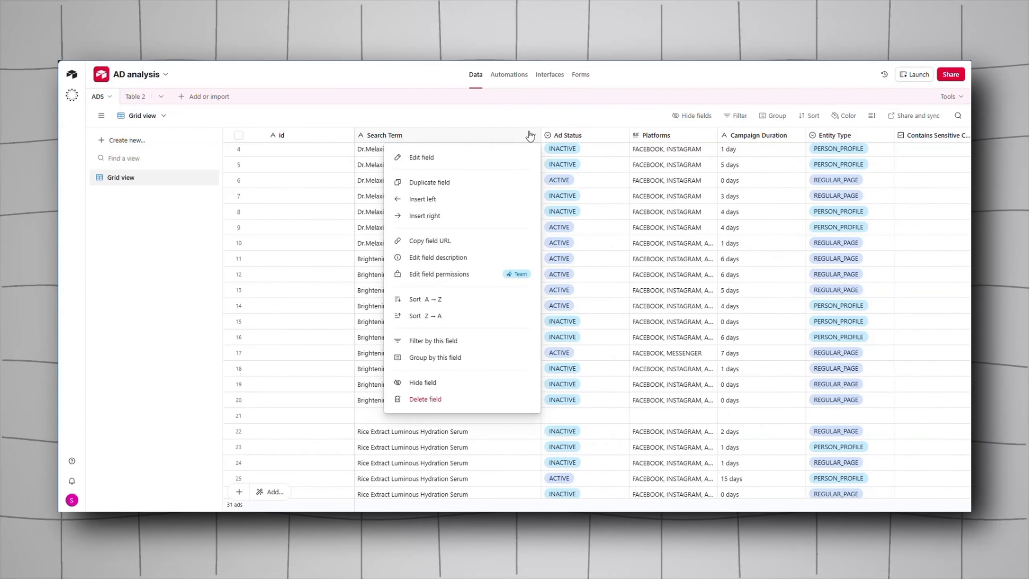
click(512, 155)
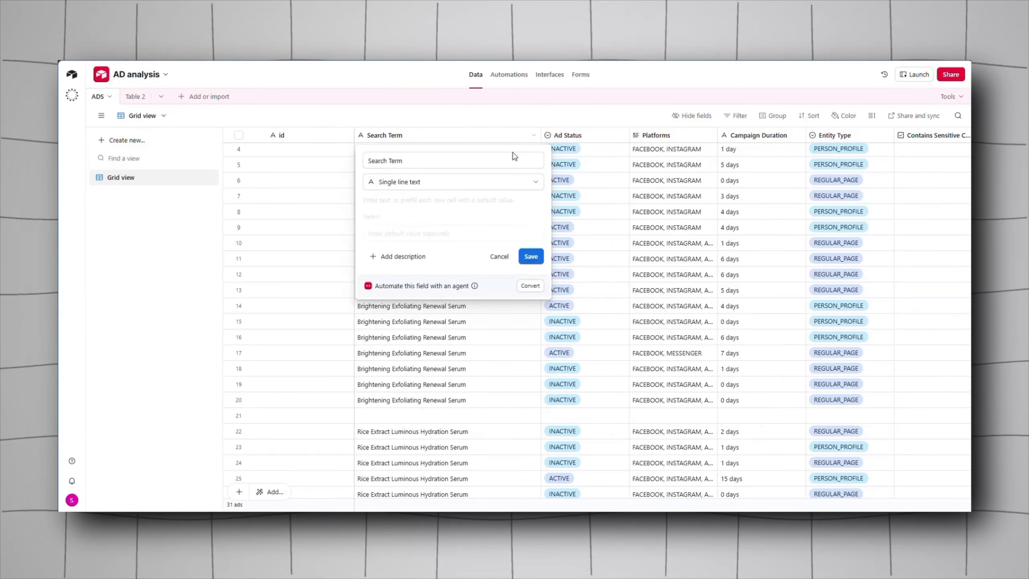
click(620, 140)
click(616, 158)
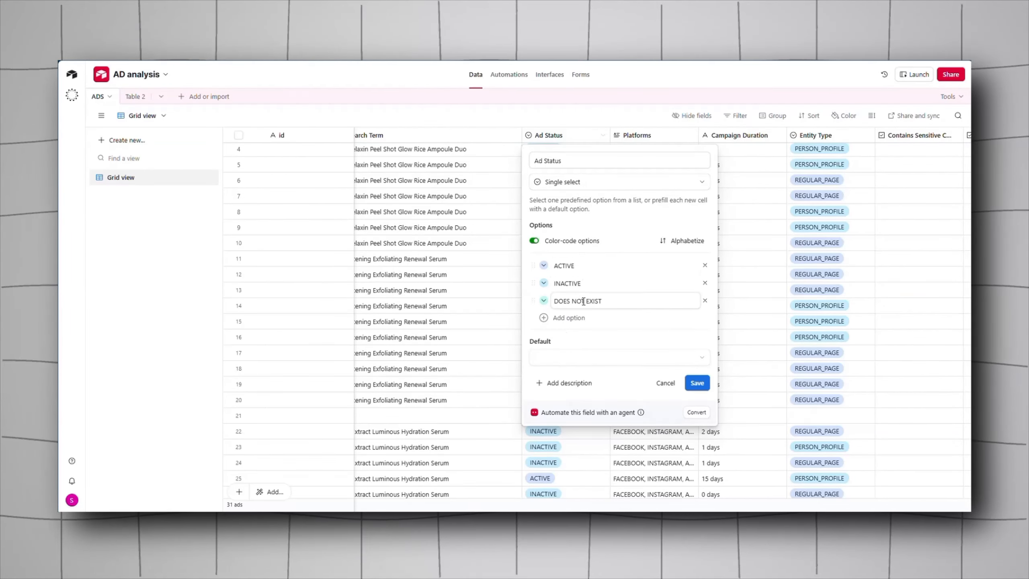
right_click(647, 140)
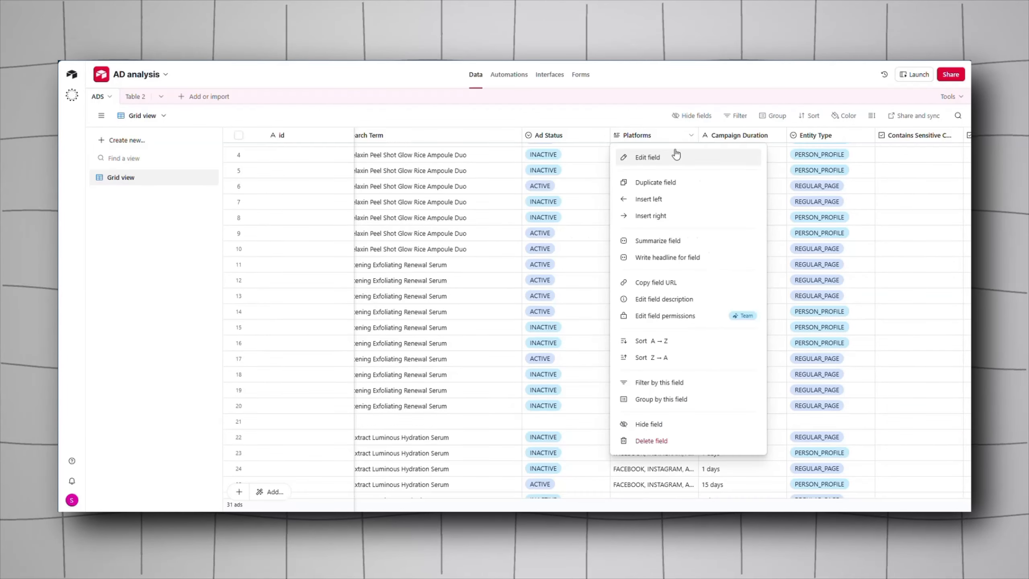
click(673, 157)
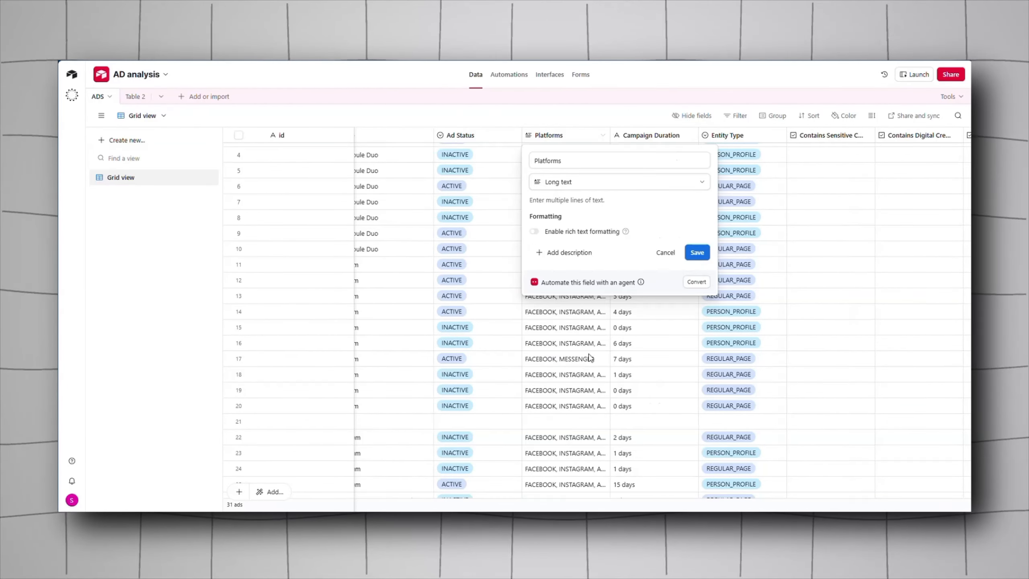
click(688, 138)
click(673, 159)
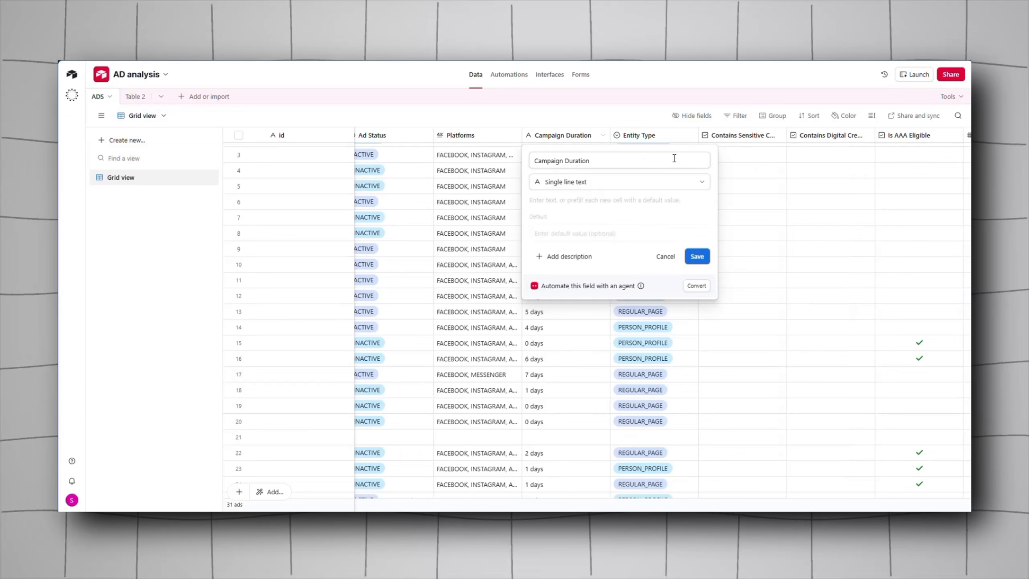
Step: Inspect the Entity Type, Contains Sensitive Content and Total Active Time fields and the count and flag columns
click(685, 137)
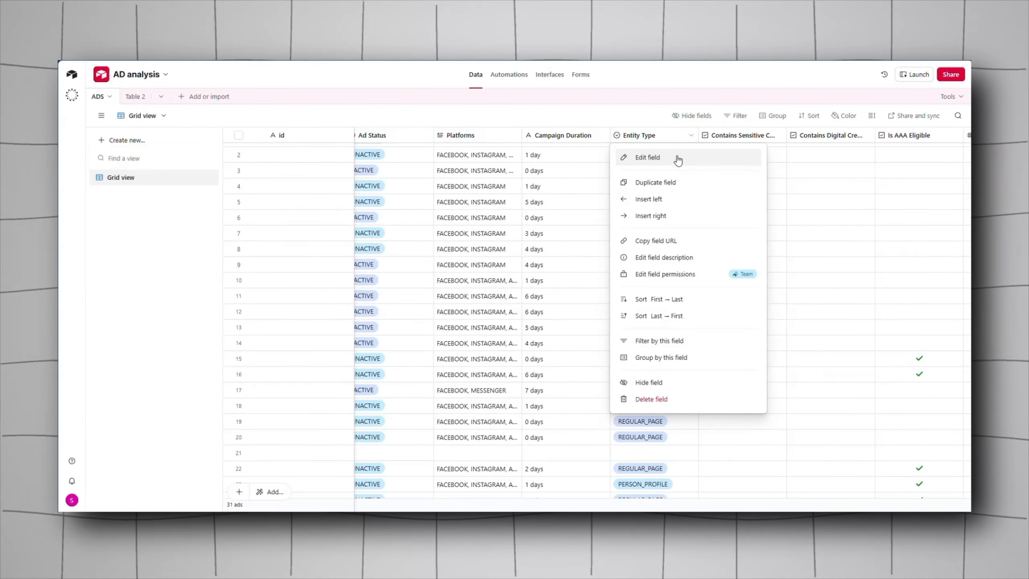
click(677, 160)
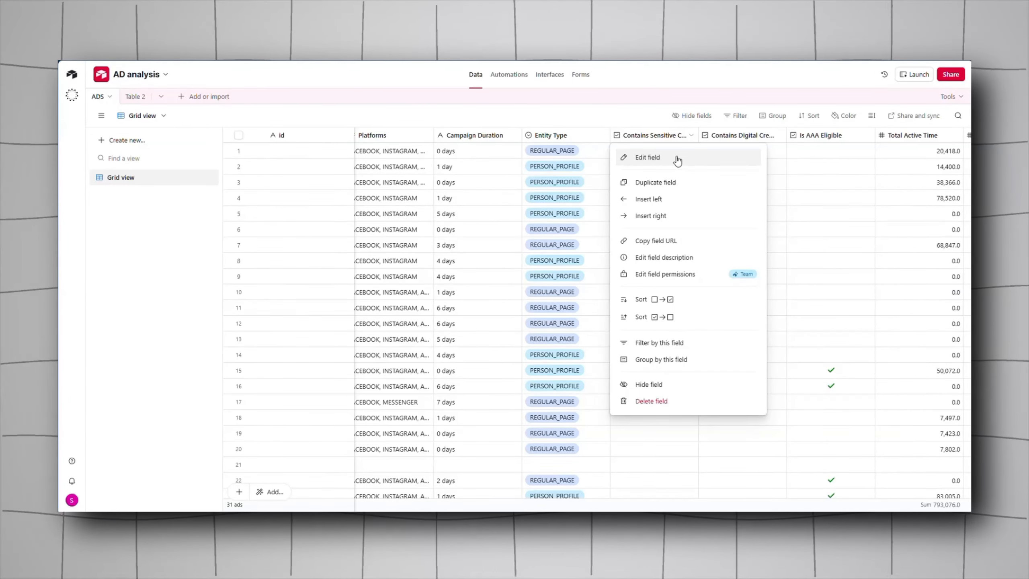
click(677, 160)
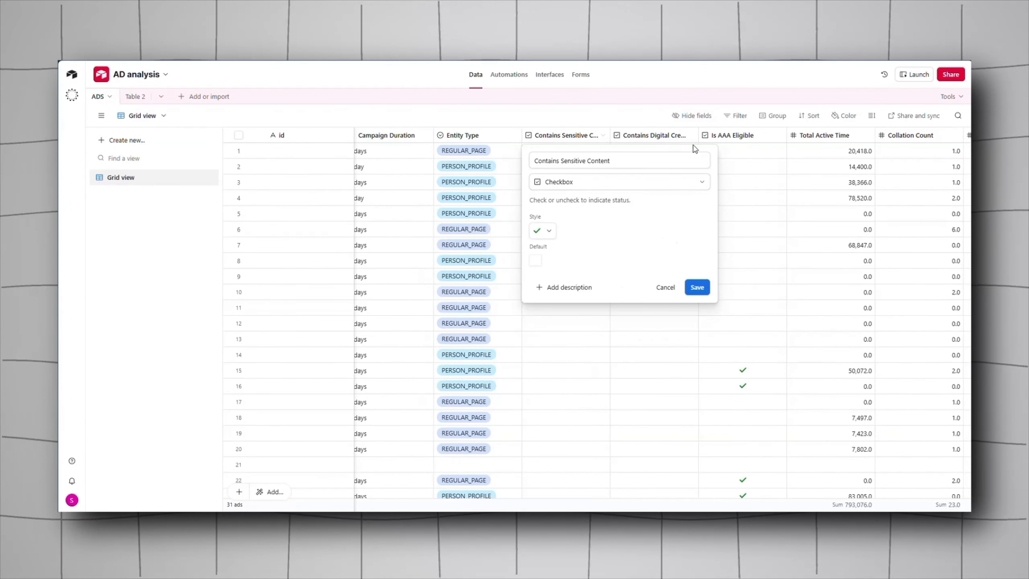
click(647, 136)
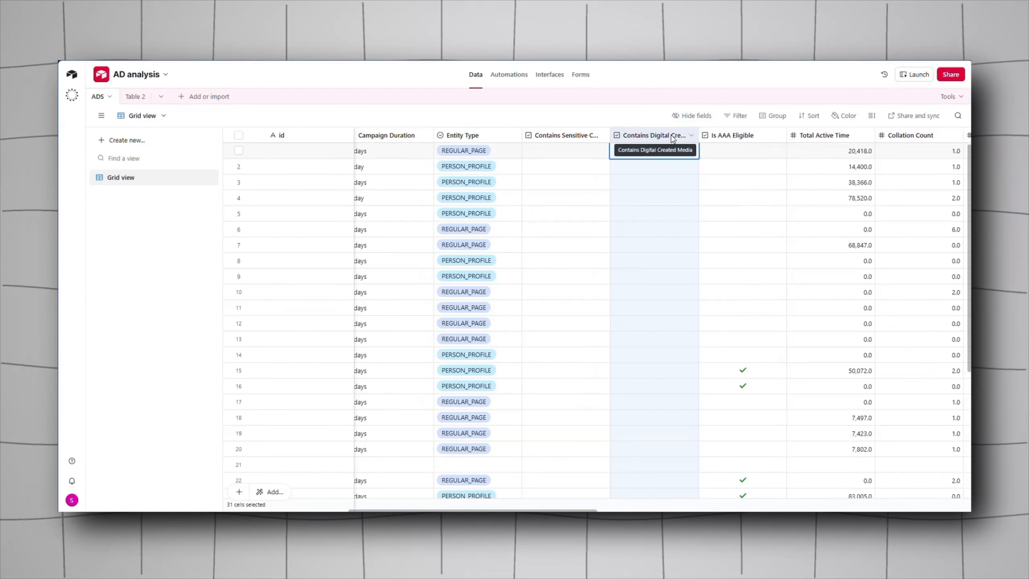
click(717, 140)
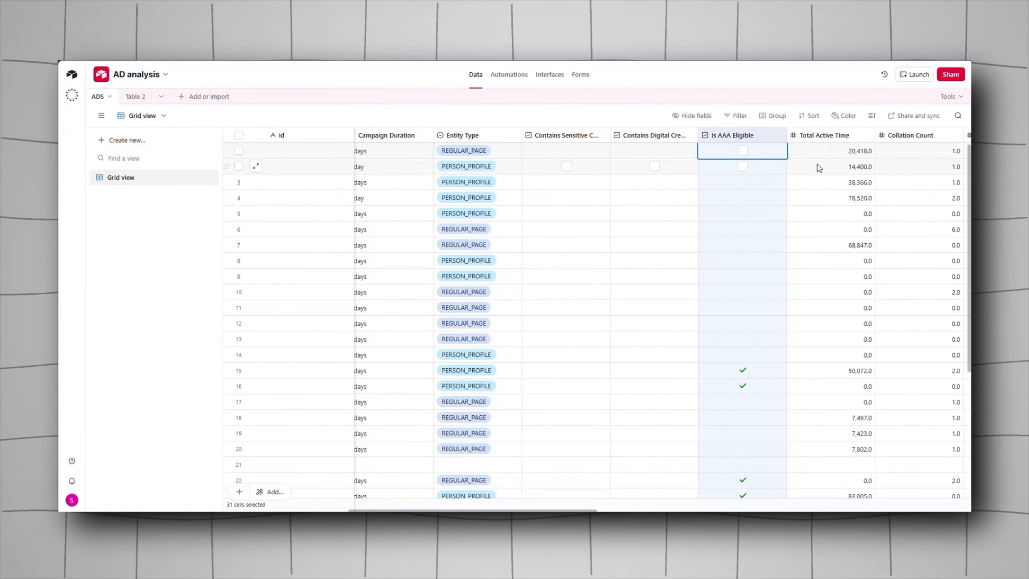
click(828, 141)
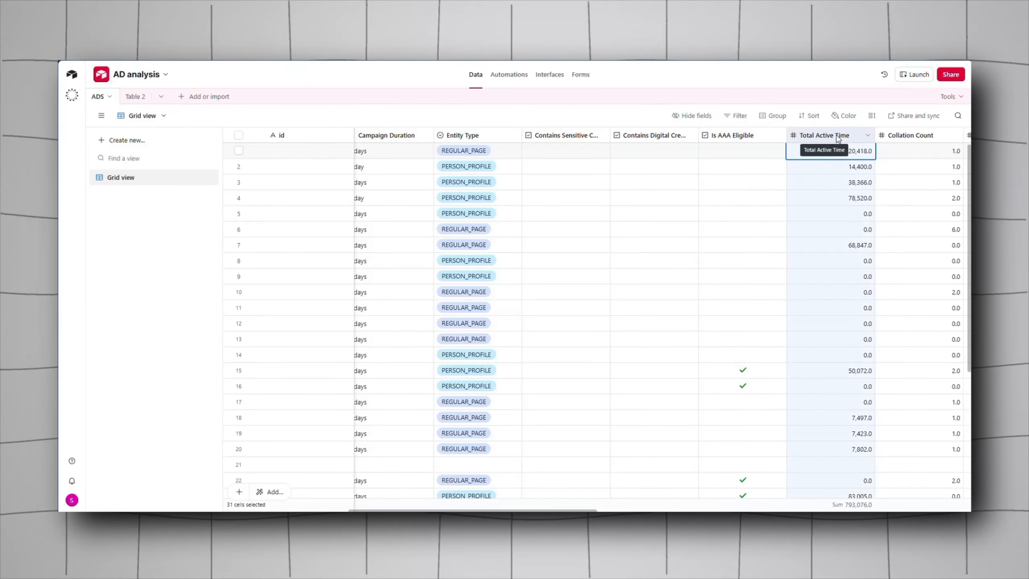
click(868, 135)
click(844, 163)
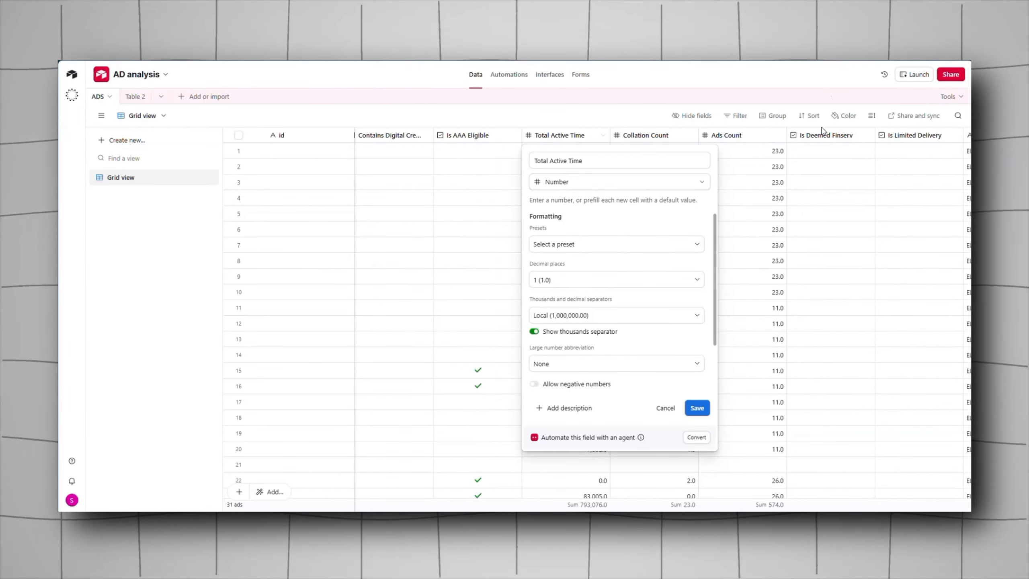
click(648, 135)
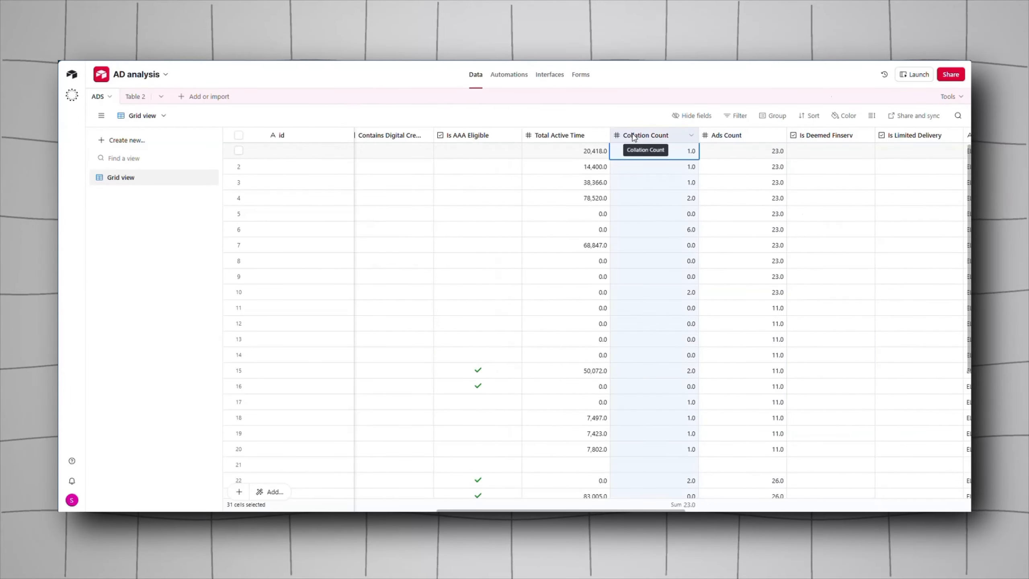
click(740, 140)
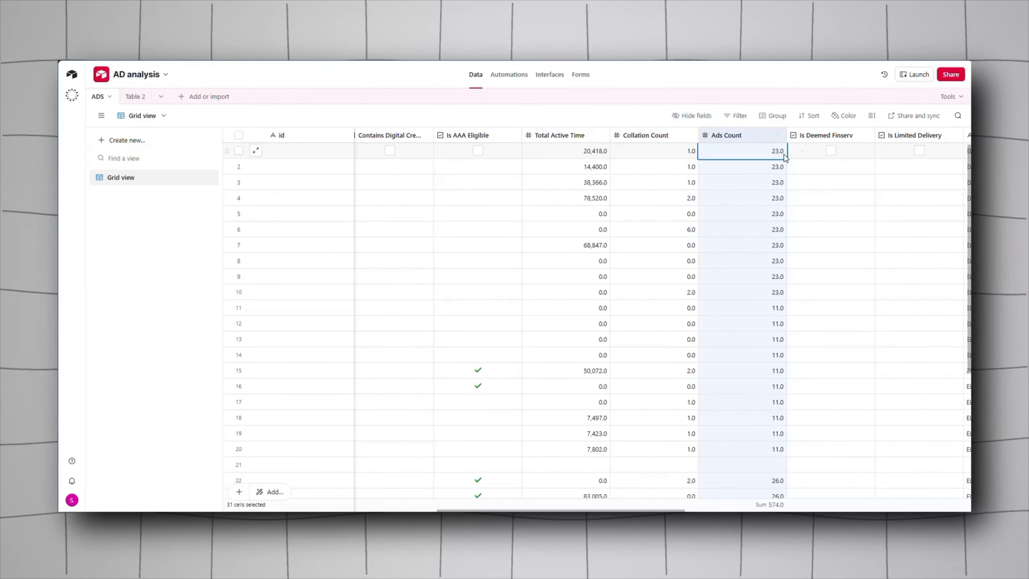
click(845, 140)
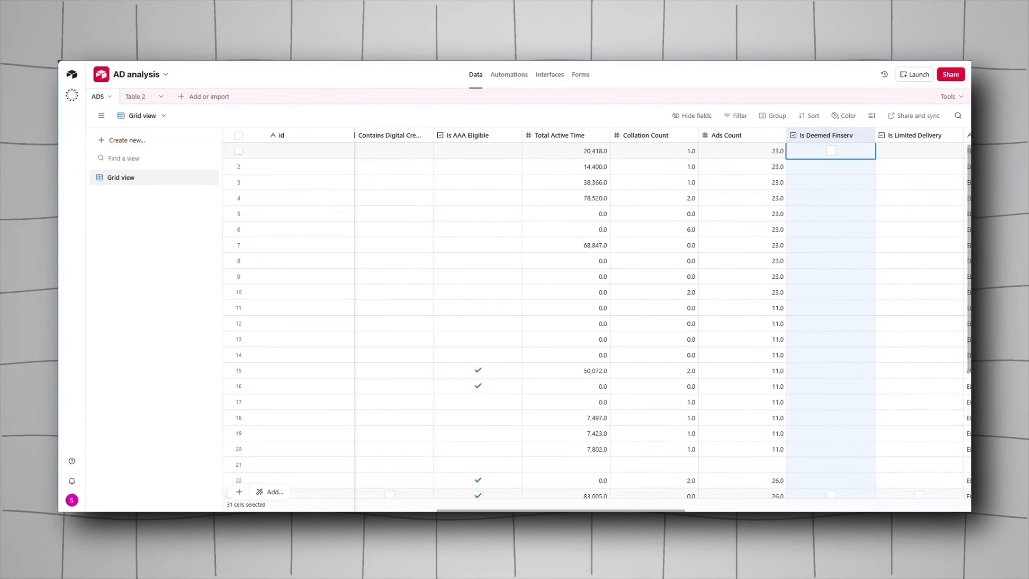
drag(579, 509, 647, 505)
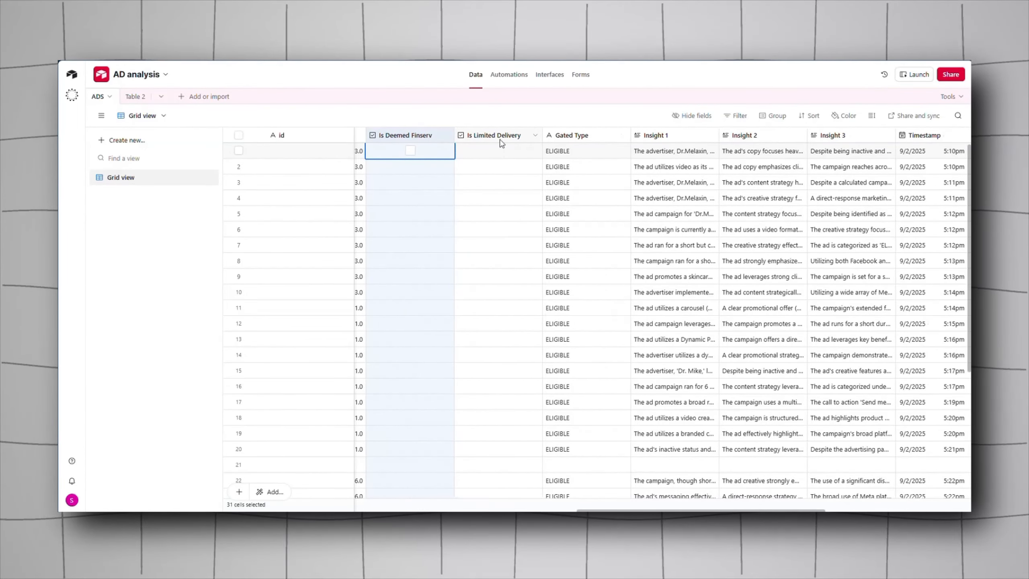
Step: Inspect the field settings of Gated Type, Insight 1 and Library urls in the ADS table
double_click(585, 139)
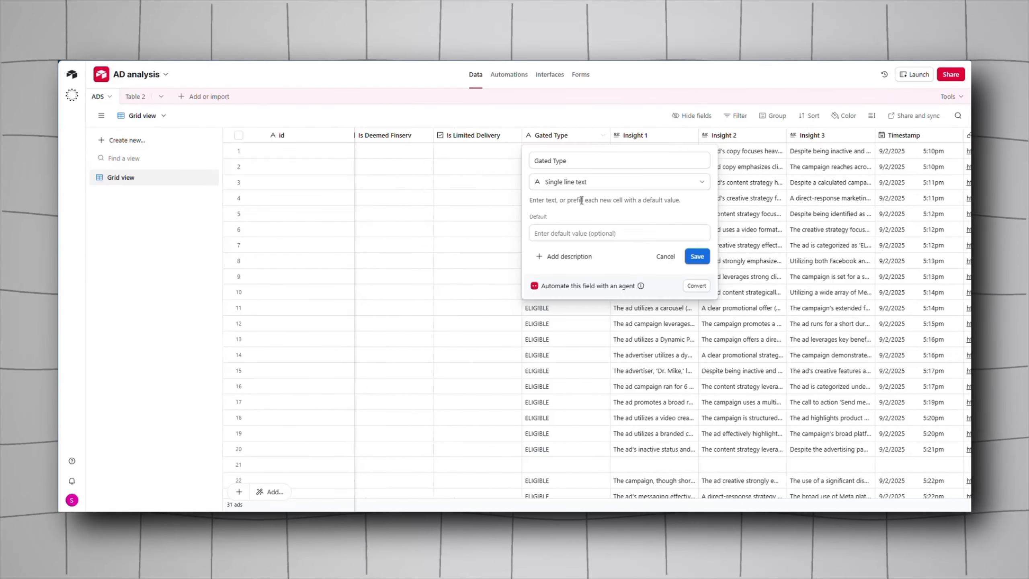
click(805, 189)
click(668, 139)
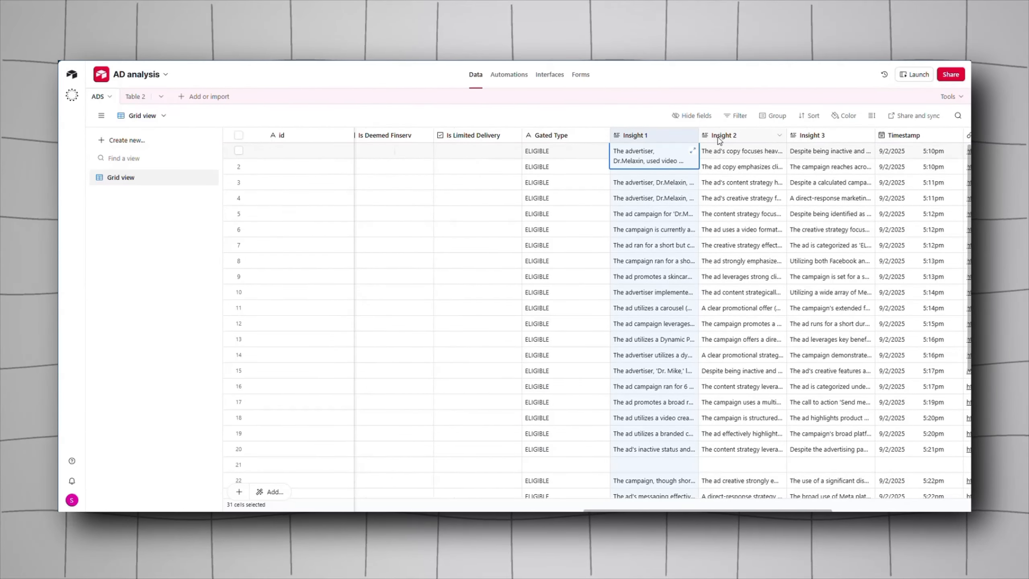
click(720, 137)
click(818, 138)
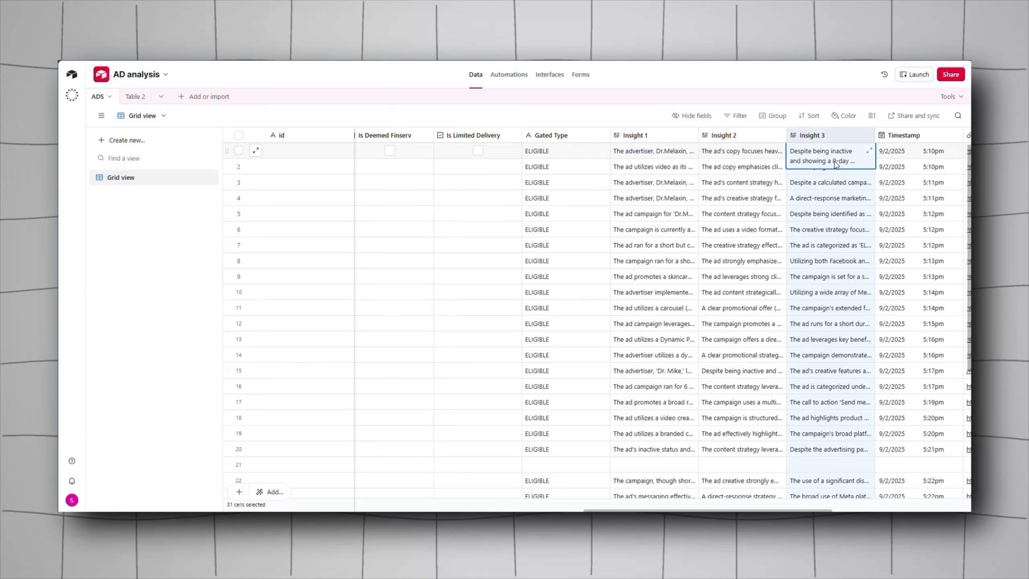
click(690, 138)
click(639, 156)
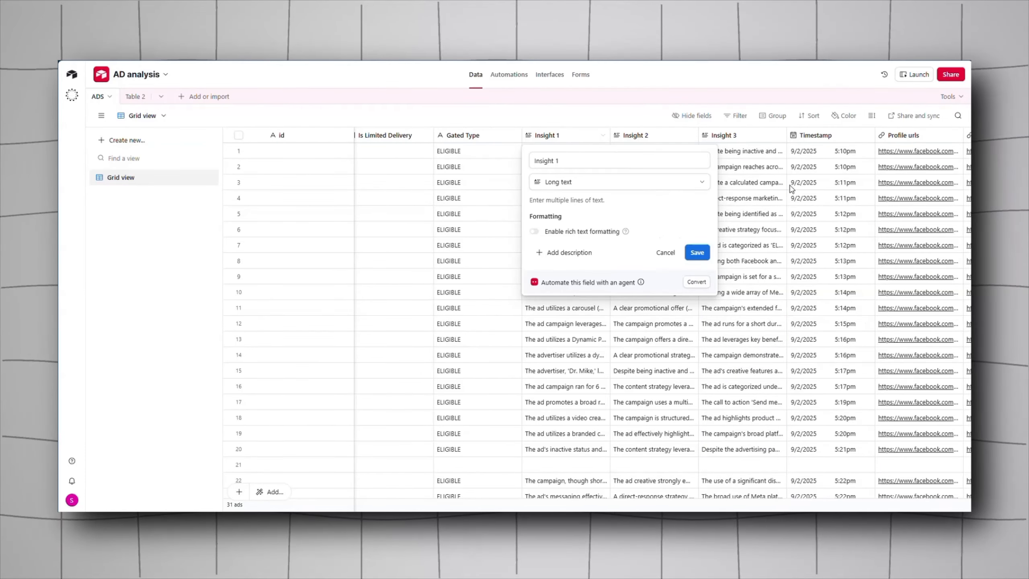
key(Escape)
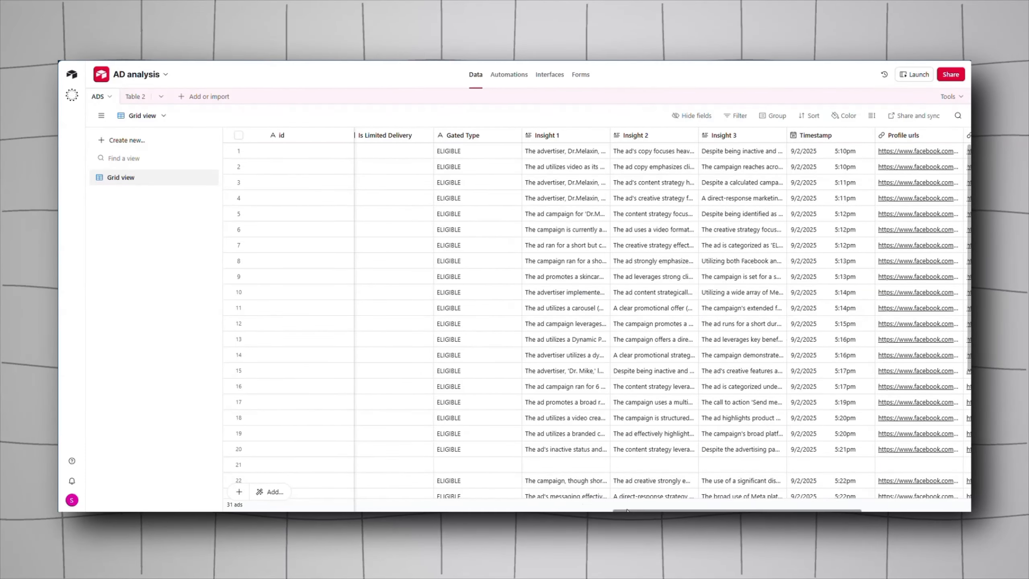
scroll(721, 506, right, 10)
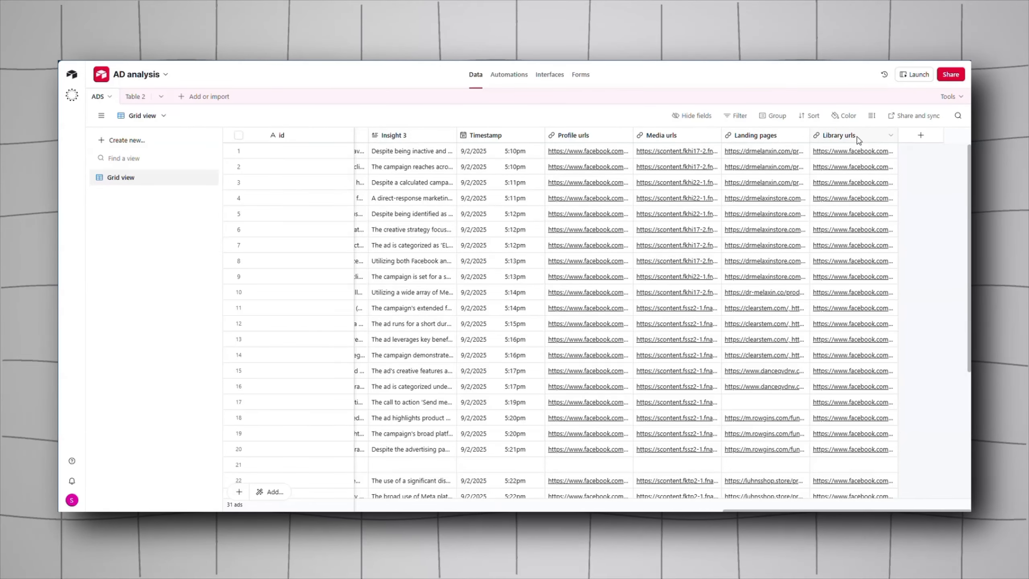
click(892, 138)
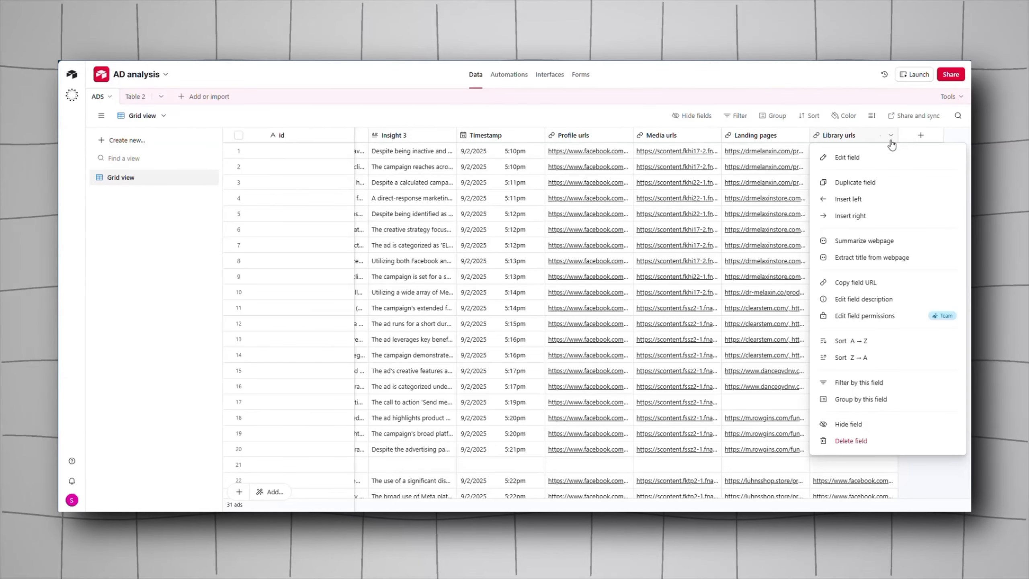
click(872, 160)
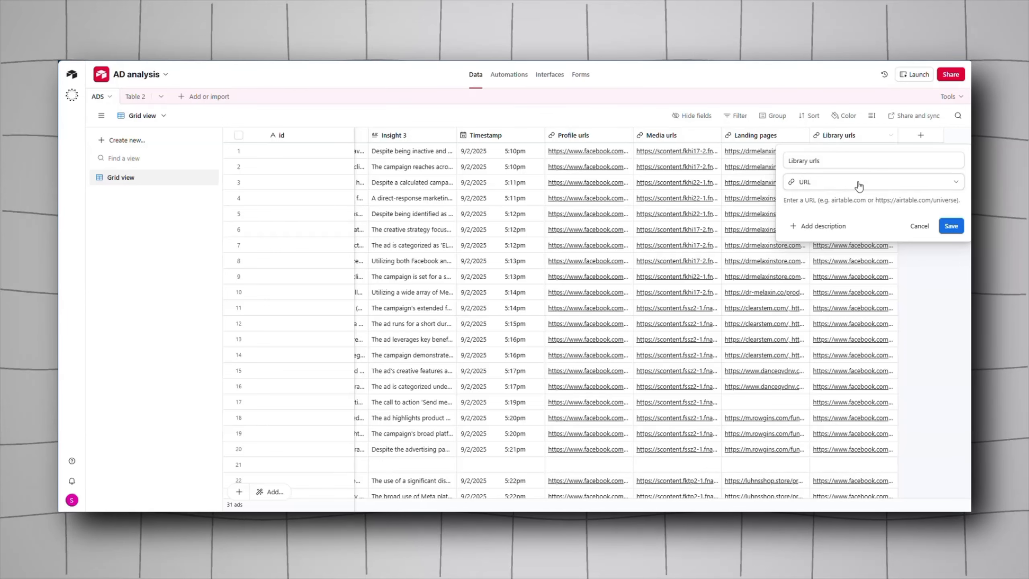
key(Escape)
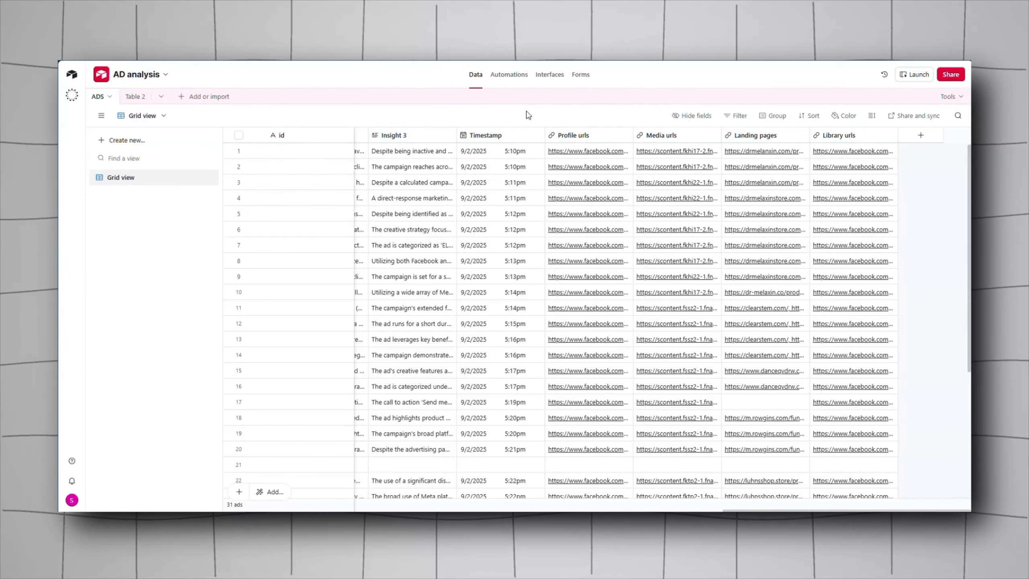
Step: Open the account overview and go to the developer hub's personal access tokens list
click(72, 77)
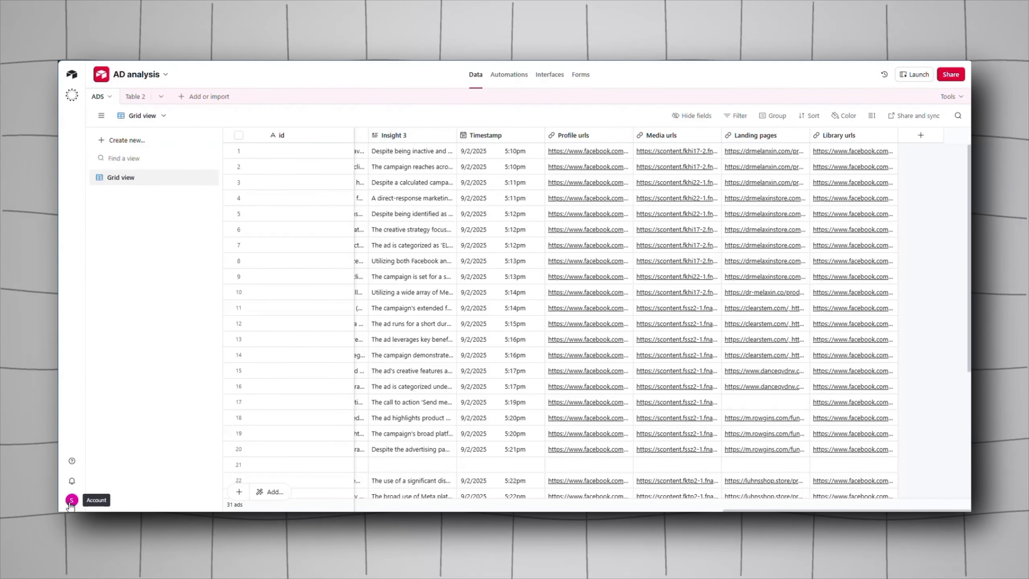
click(72, 501)
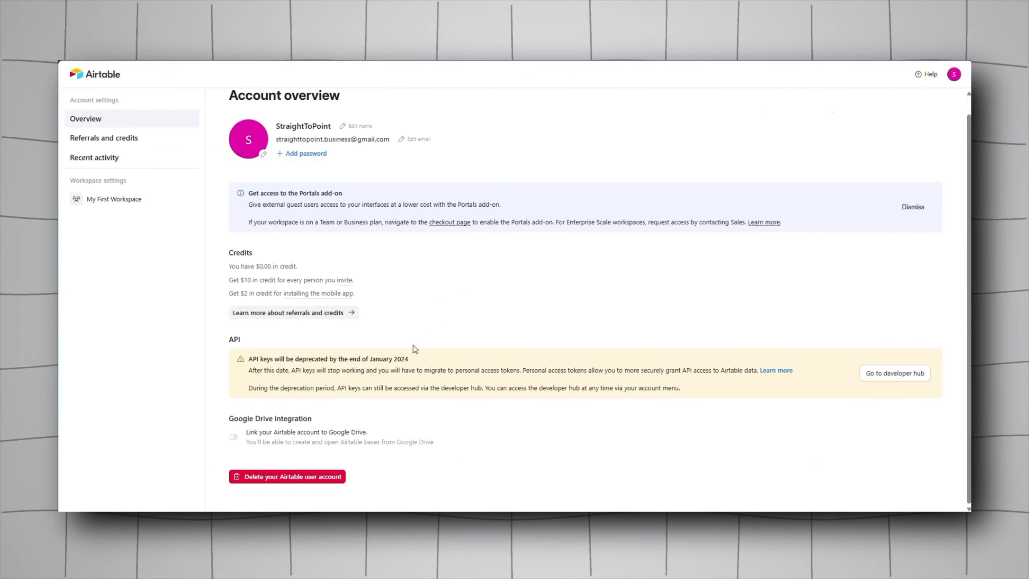
click(895, 374)
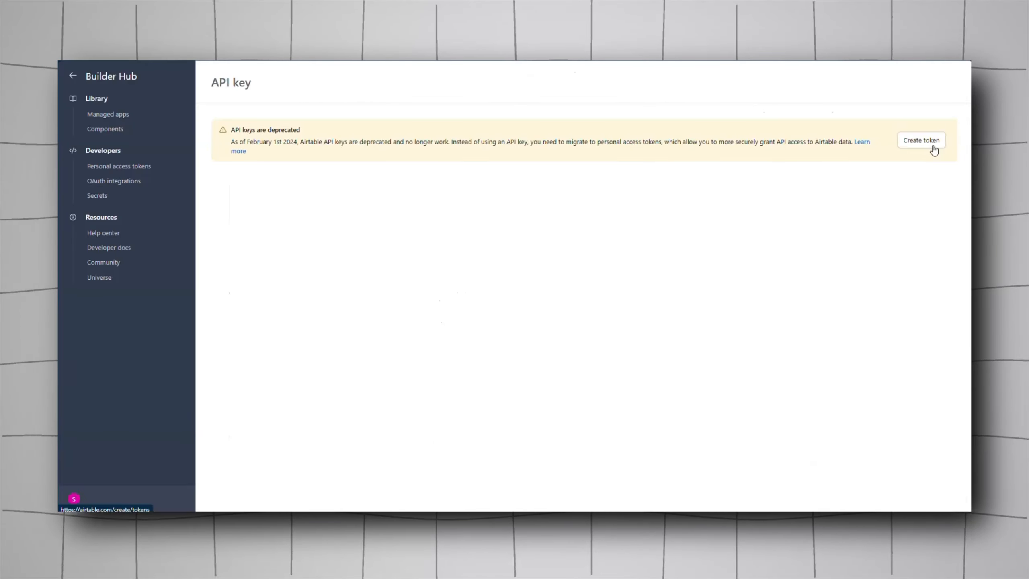
click(932, 150)
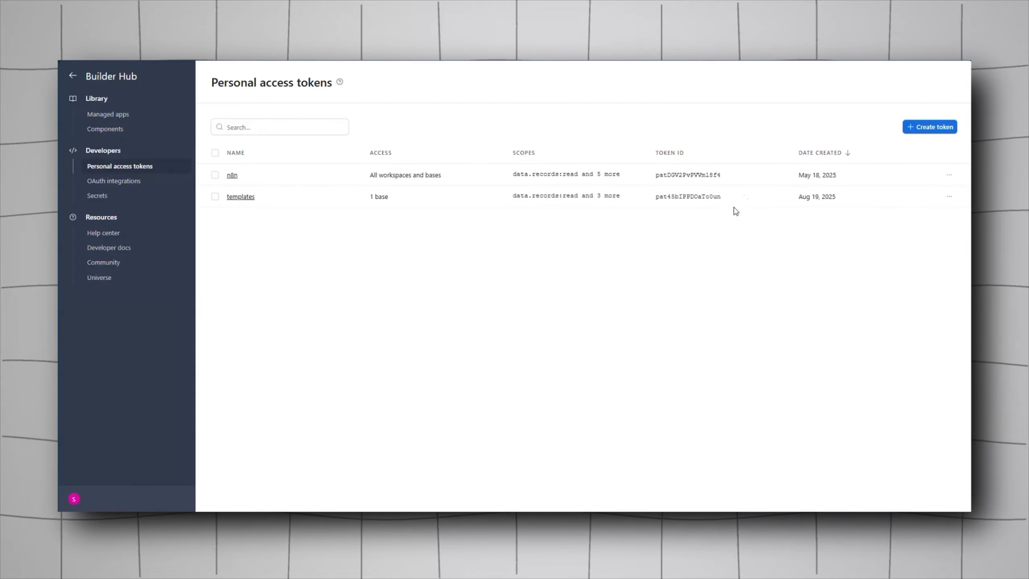
click(935, 129)
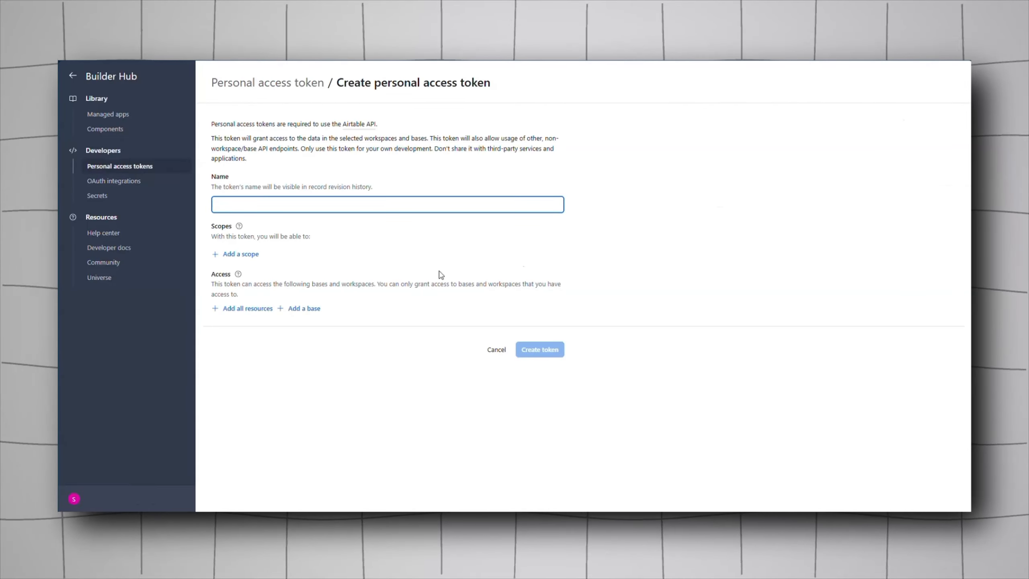
click(239, 256)
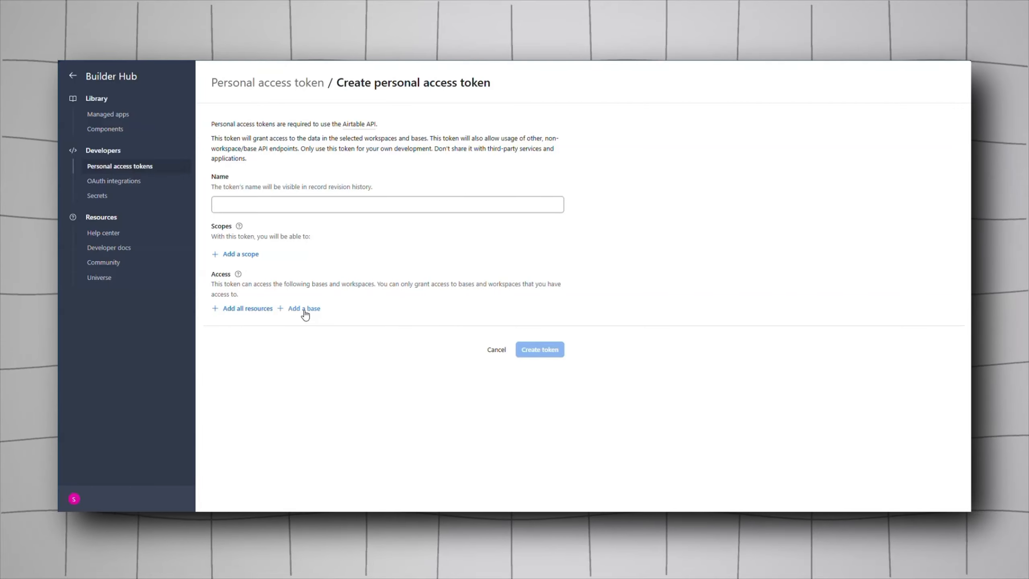
click(305, 311)
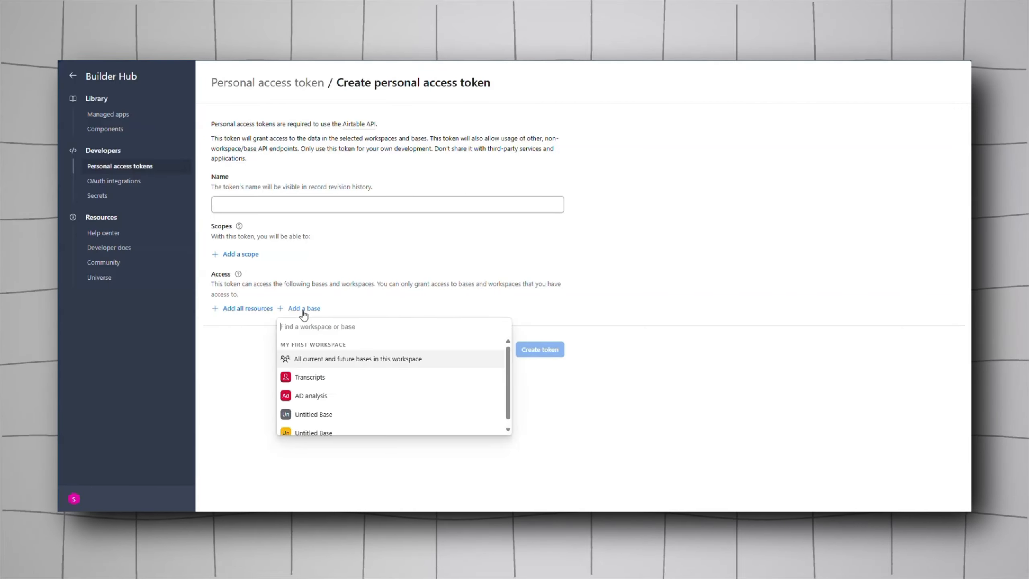
click(410, 254)
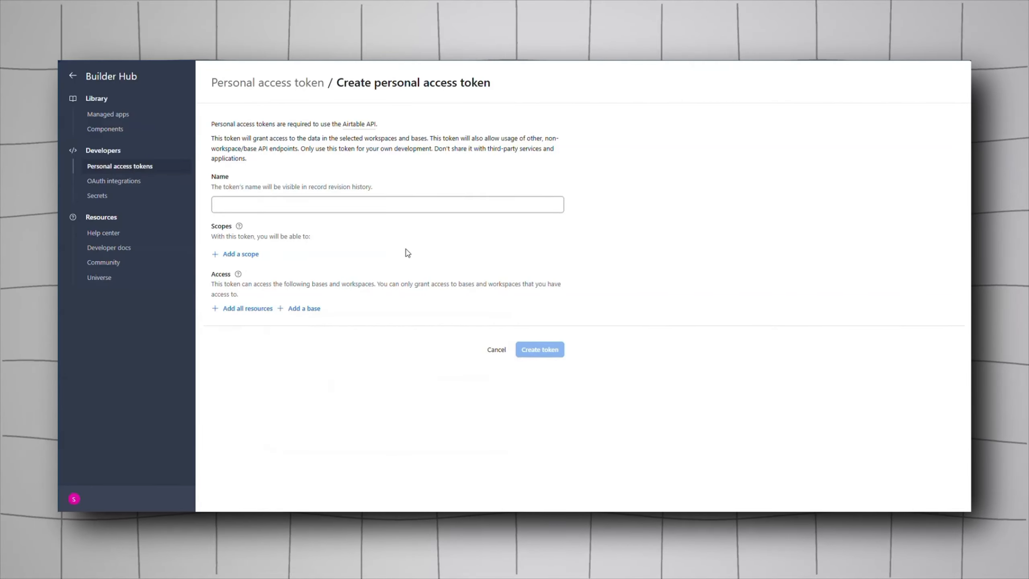
click(500, 353)
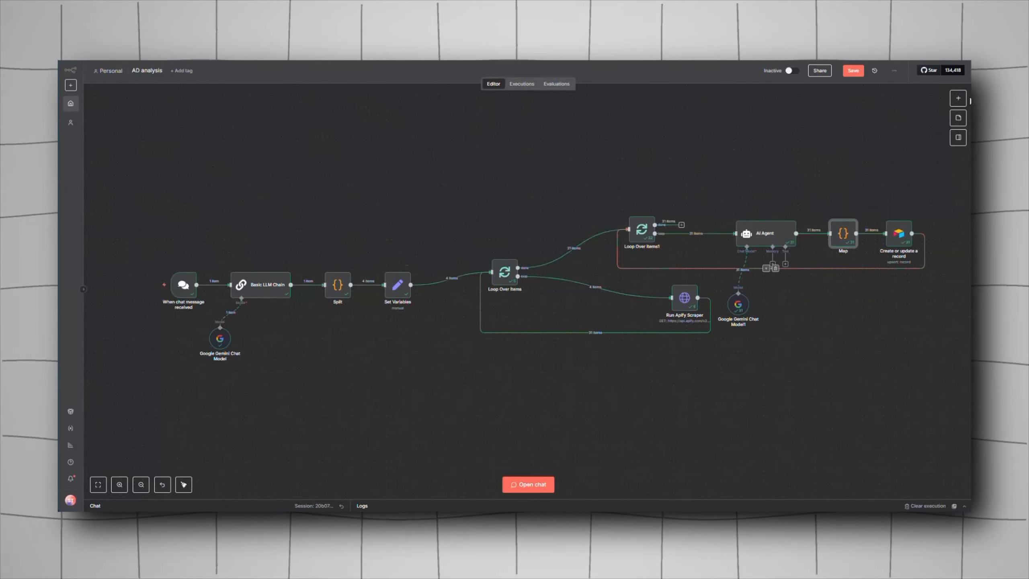
Step: Back in the n8n workflow, add an Airtable Create or update a record node from the node search
click(959, 98)
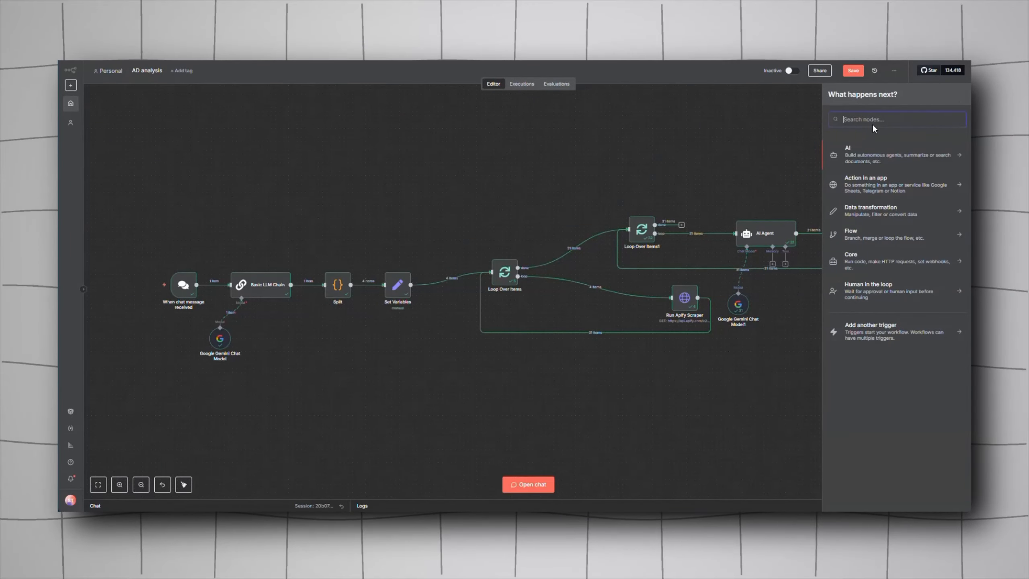
text(airt)
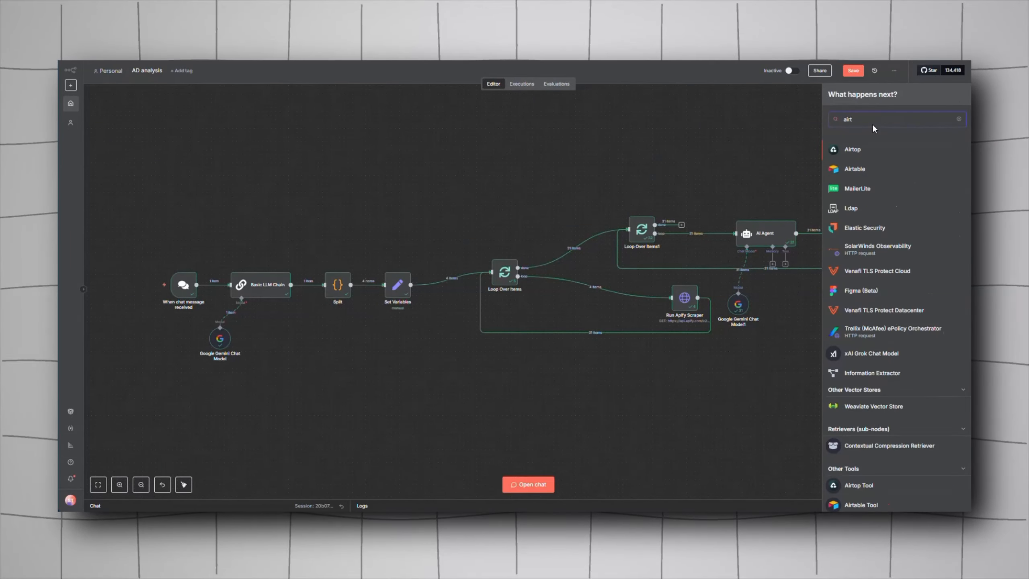
click(857, 166)
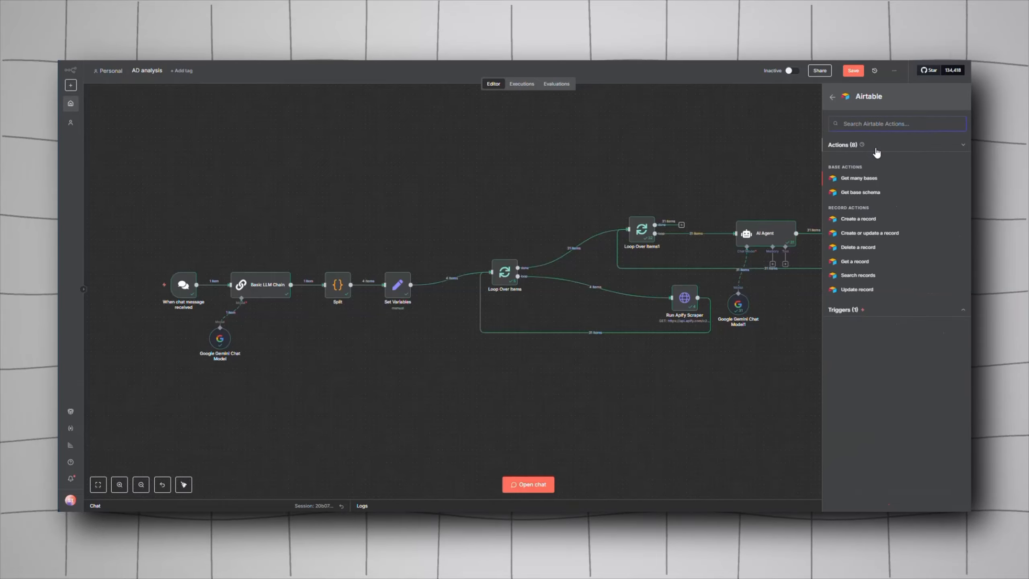
click(867, 235)
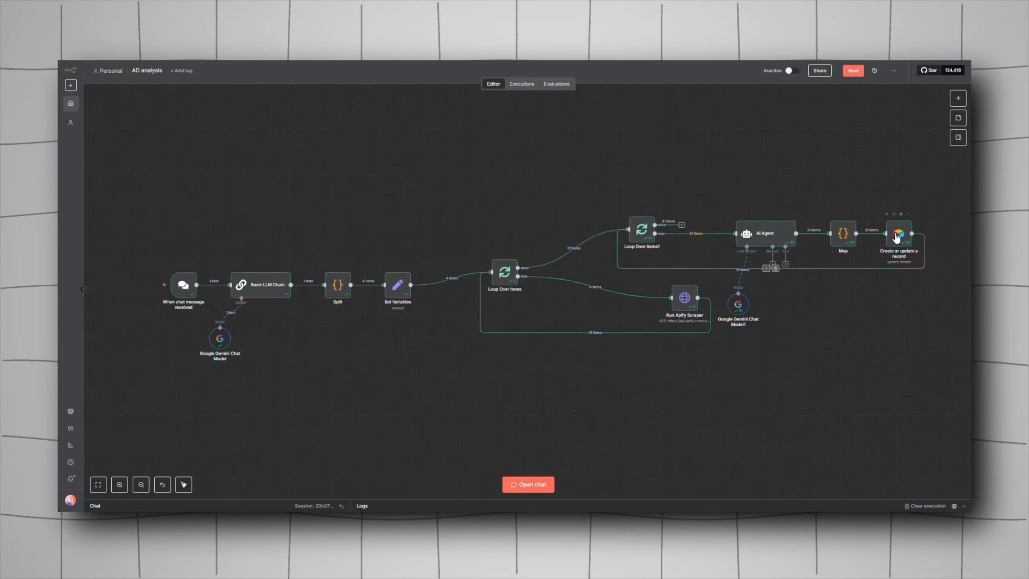
Step: Review the Airtable node's AD analysis base, ADS table and the column mappings, then close it
double_click(886, 226)
click(470, 151)
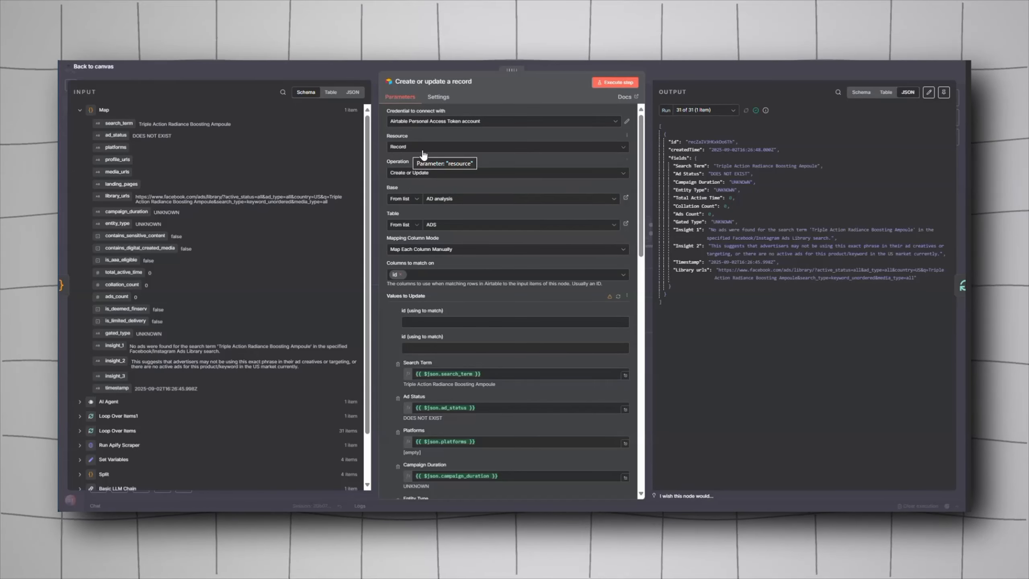
click(444, 206)
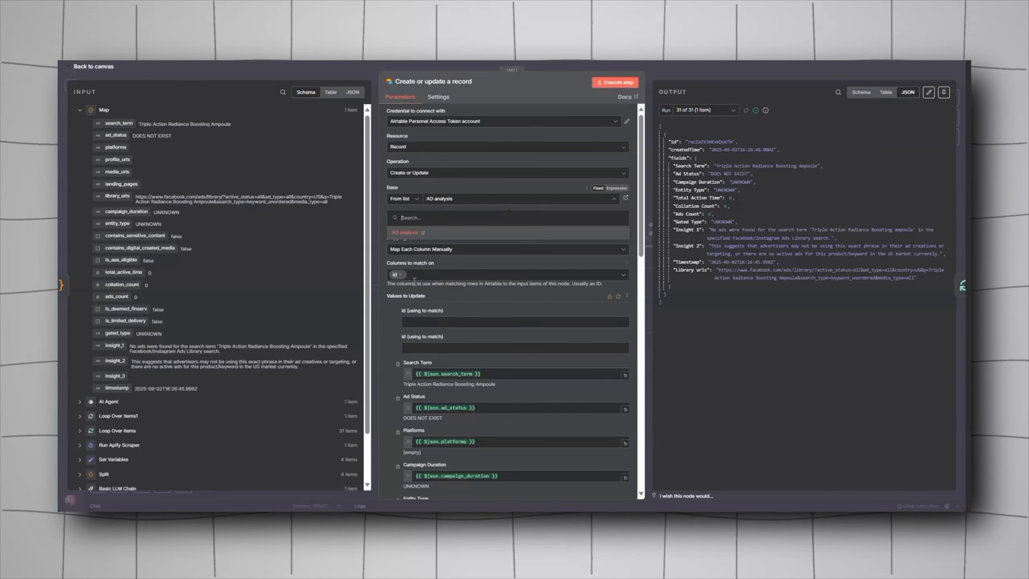
click(428, 235)
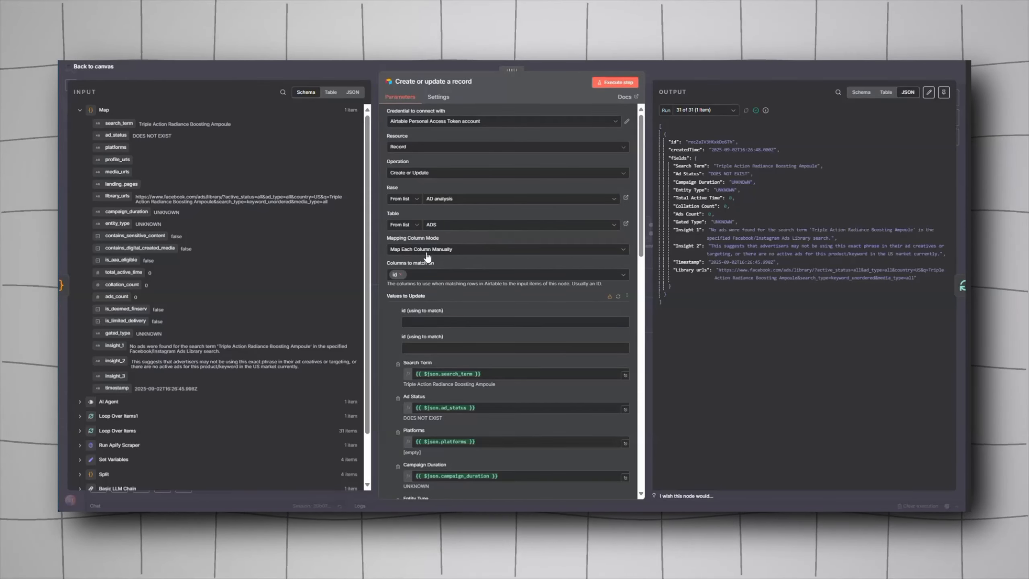
scroll(457, 303, down, 5)
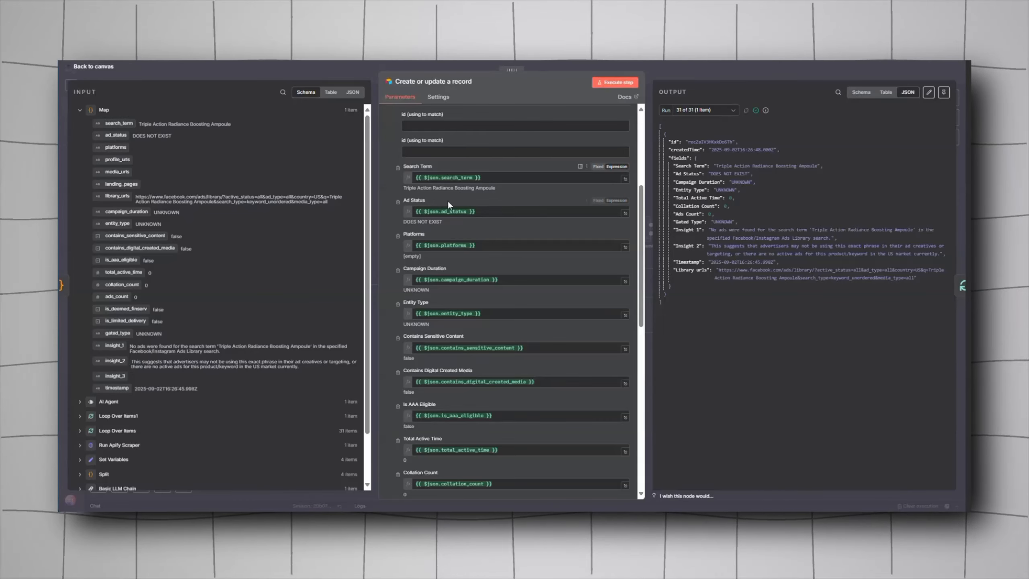
scroll(465, 276, down, 6)
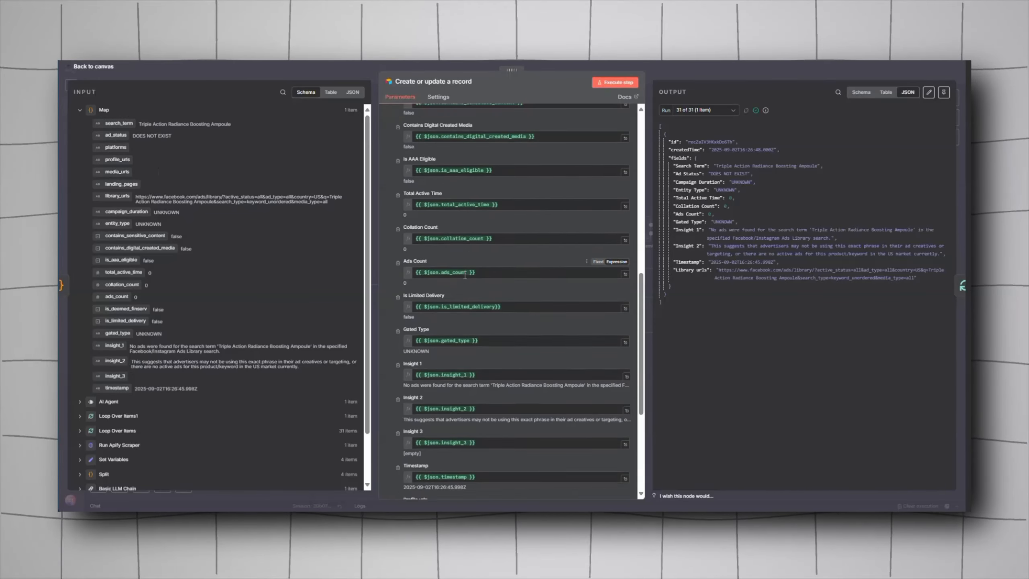
scroll(464, 275, down, 8)
key(Escape)
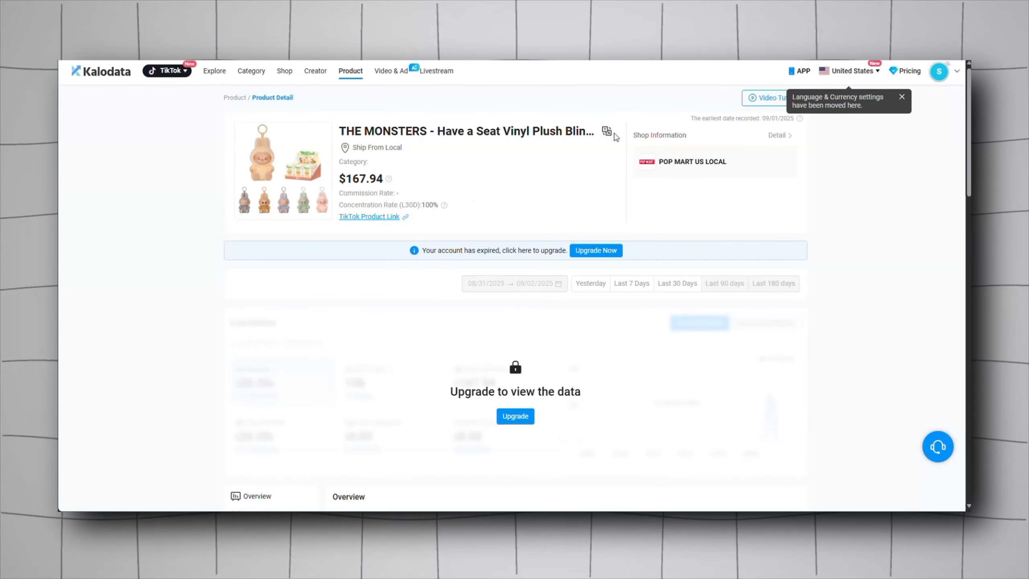
Step: Copy the product title from Kalodata's translate dialog and switch back to the n8n tab
click(606, 131)
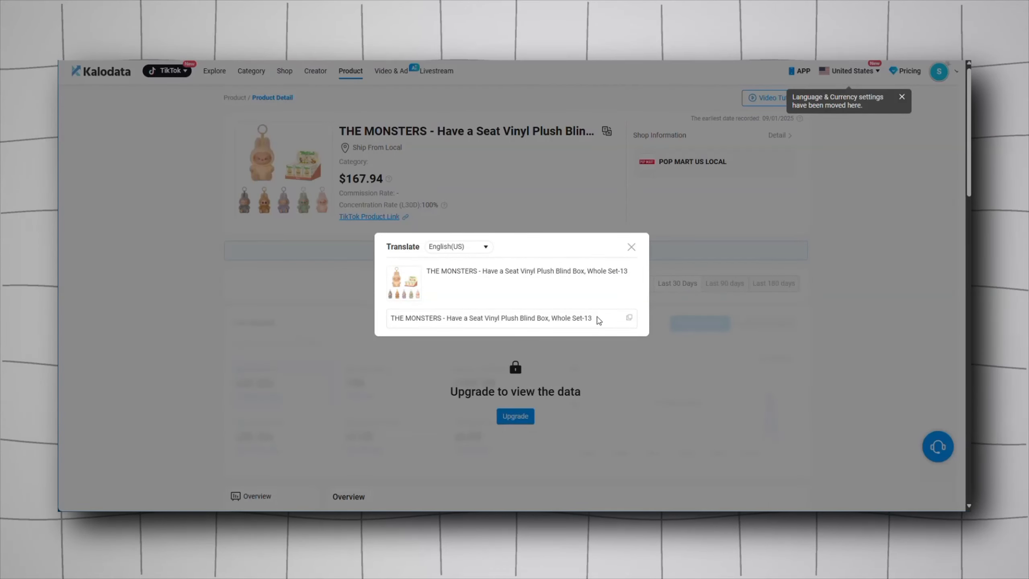
click(629, 319)
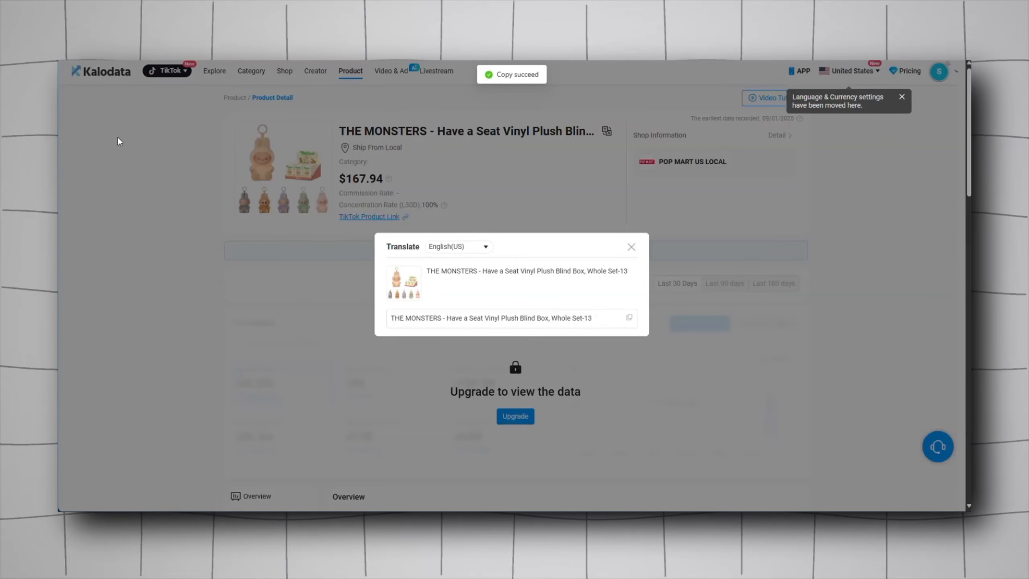
mouse_move(60, 68)
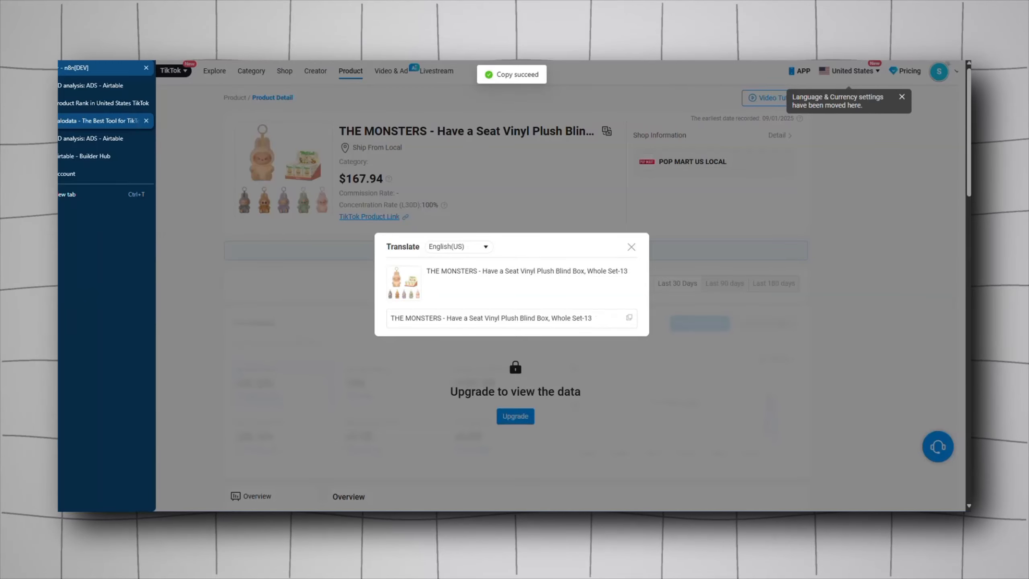
click(80, 69)
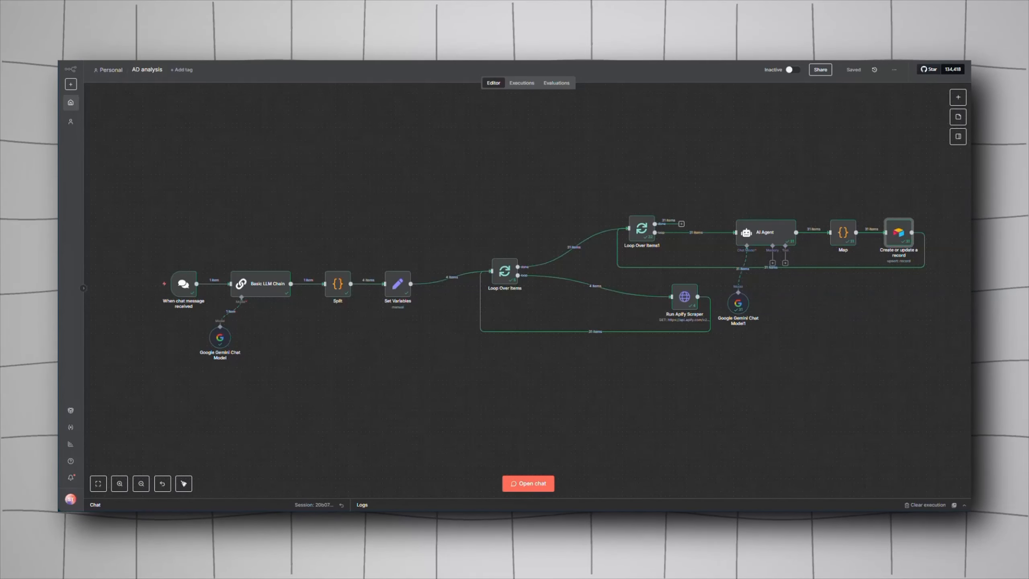
Step: Clear the previous execution and send "THE MONSTERS - Have a Seat Vinyl Plush Blind Box, Whole Set-13" in the chat to run the workflow
click(926, 505)
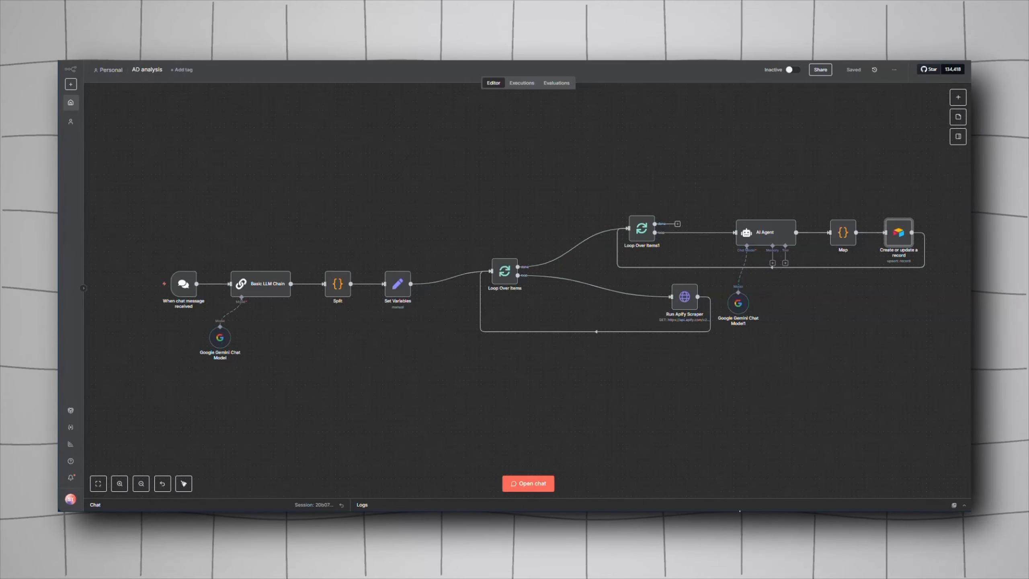
click(536, 483)
key(ctrl+v)
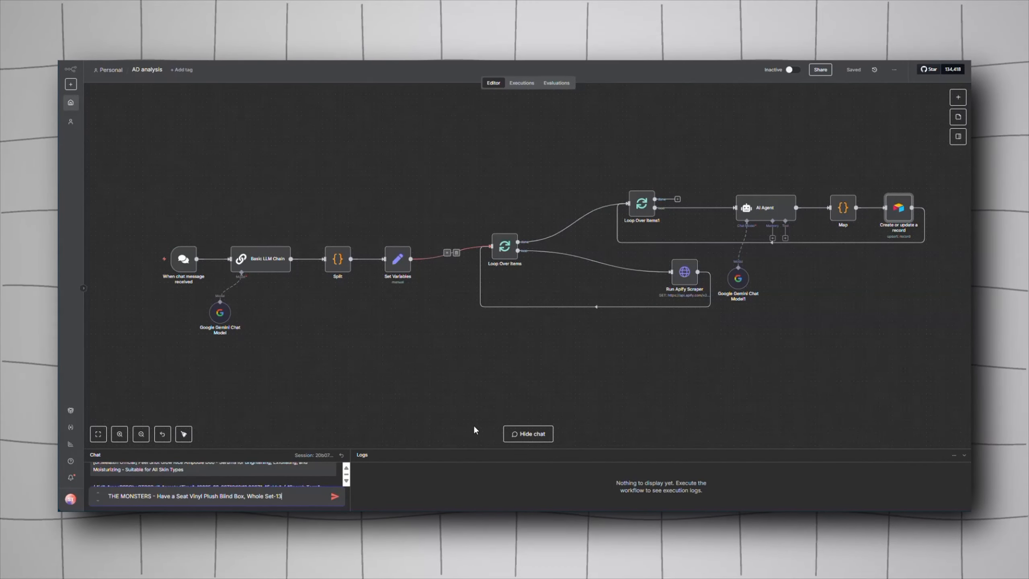
key(Return)
click(393, 453)
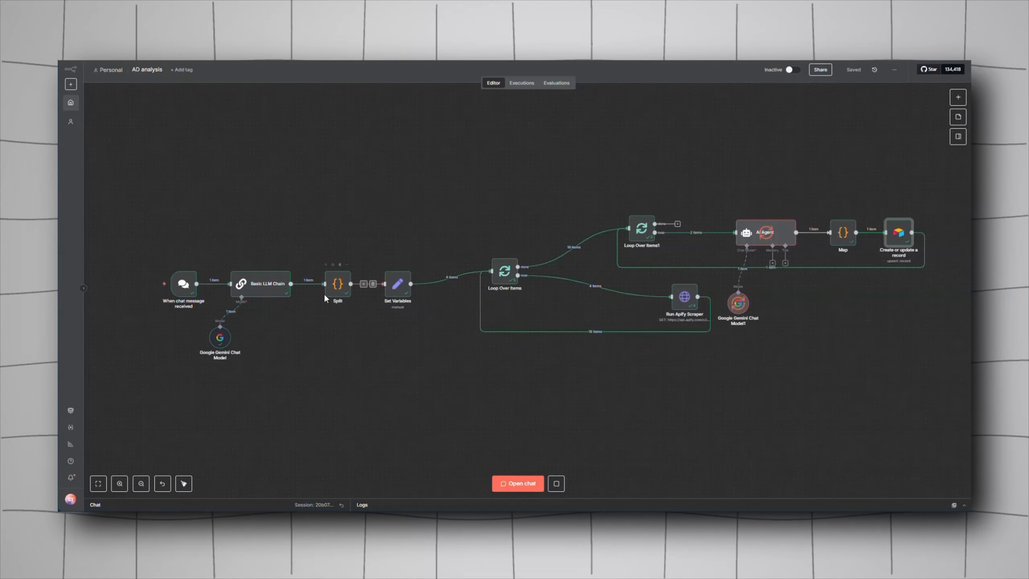
Step: Open the Split node to inspect the search terms it output, then return to the canvas
double_click(337, 285)
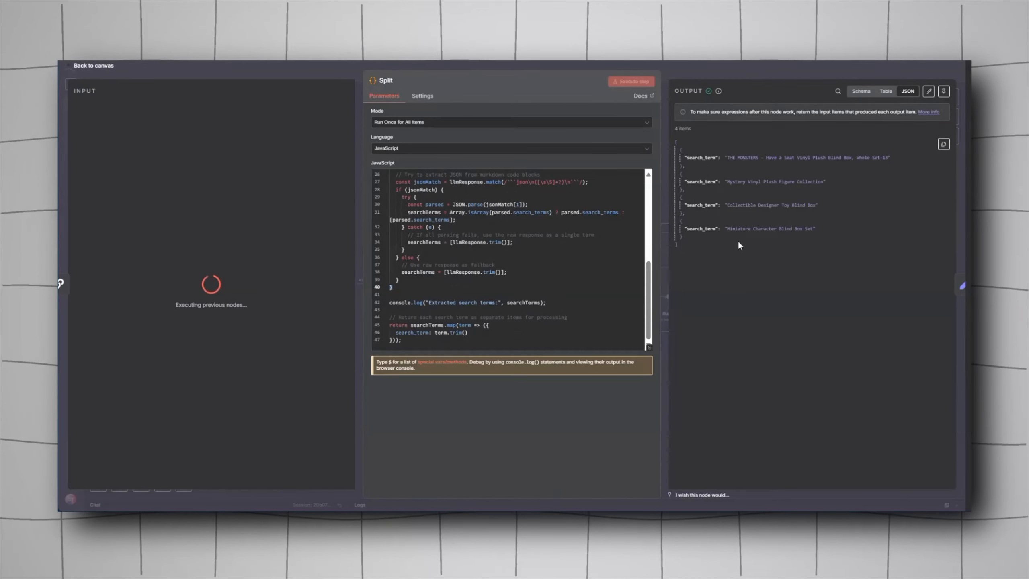
click(726, 71)
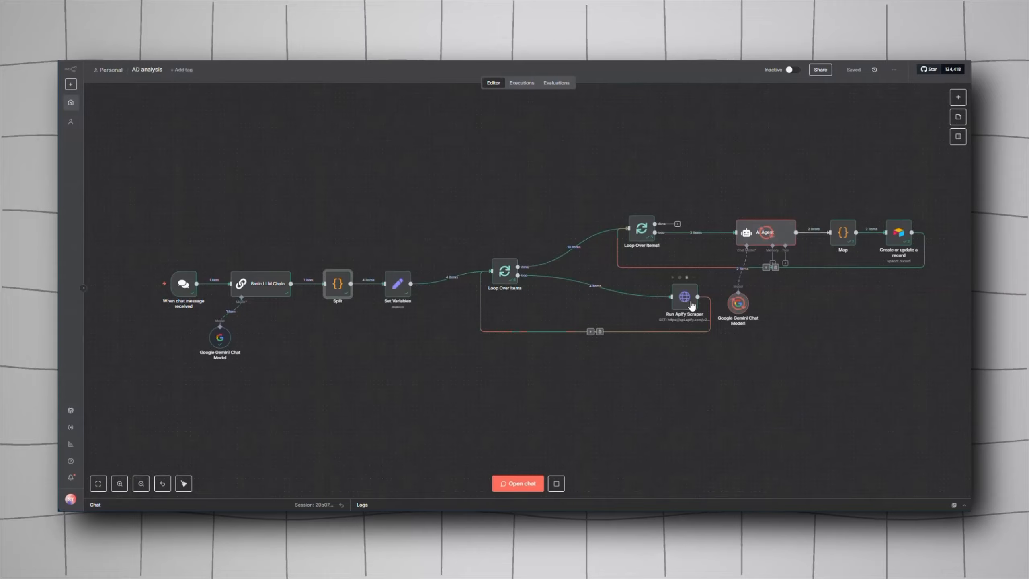
Step: Inspect the Run Apify Scraper node's output, switching between its four runs to compare the scraped ads
double_click(679, 300)
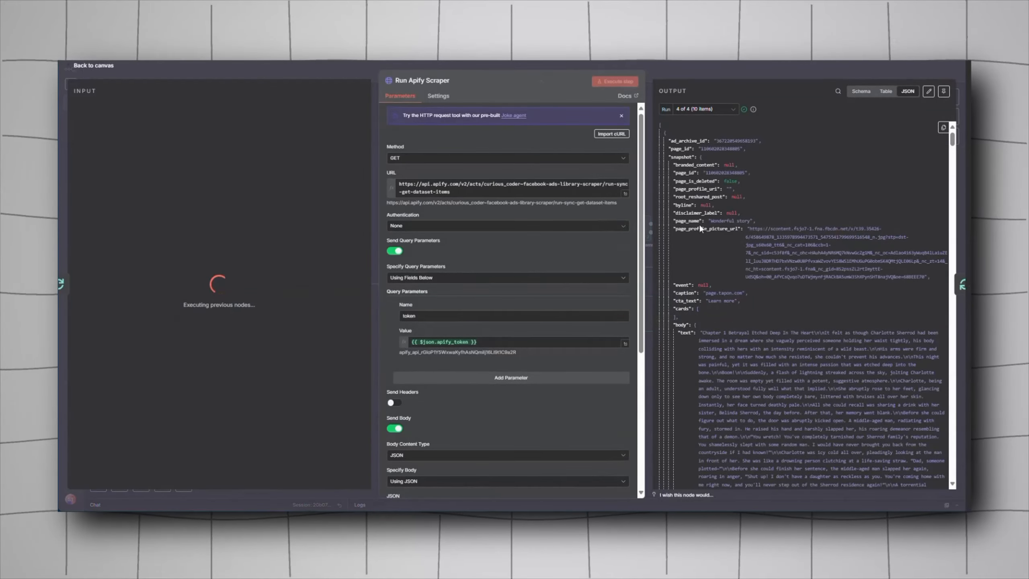
scroll(691, 172, down, 10)
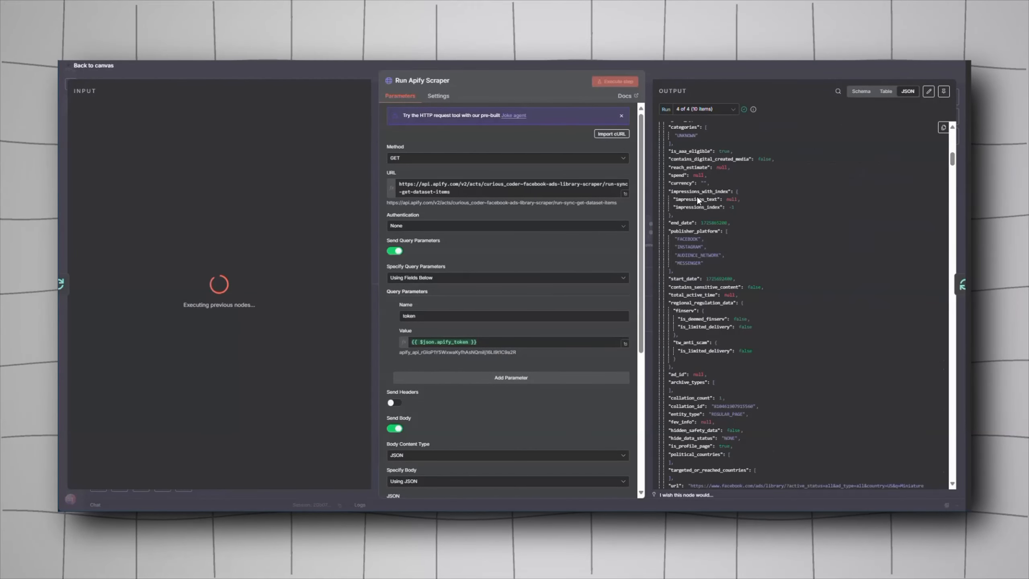
click(713, 110)
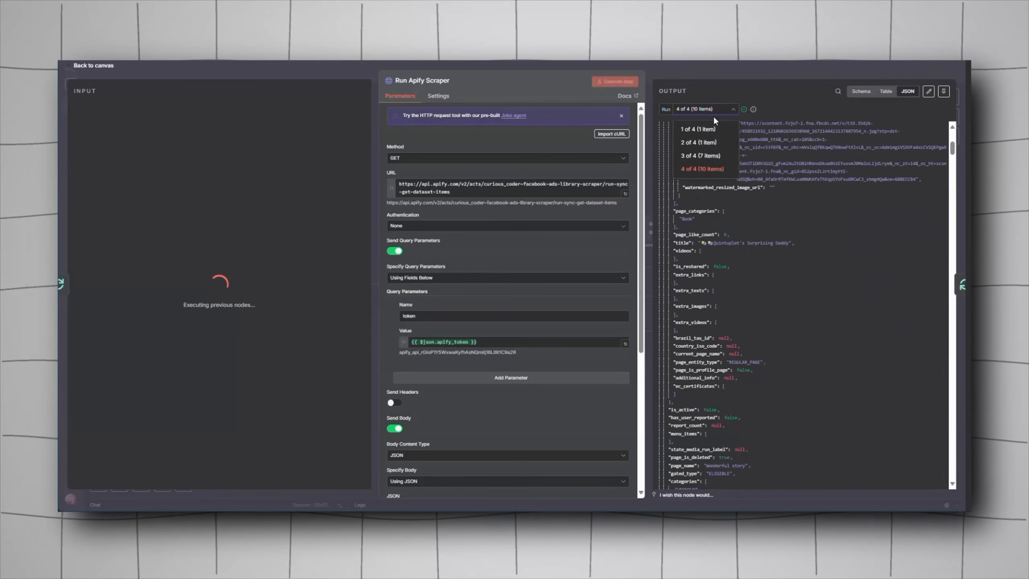
click(707, 156)
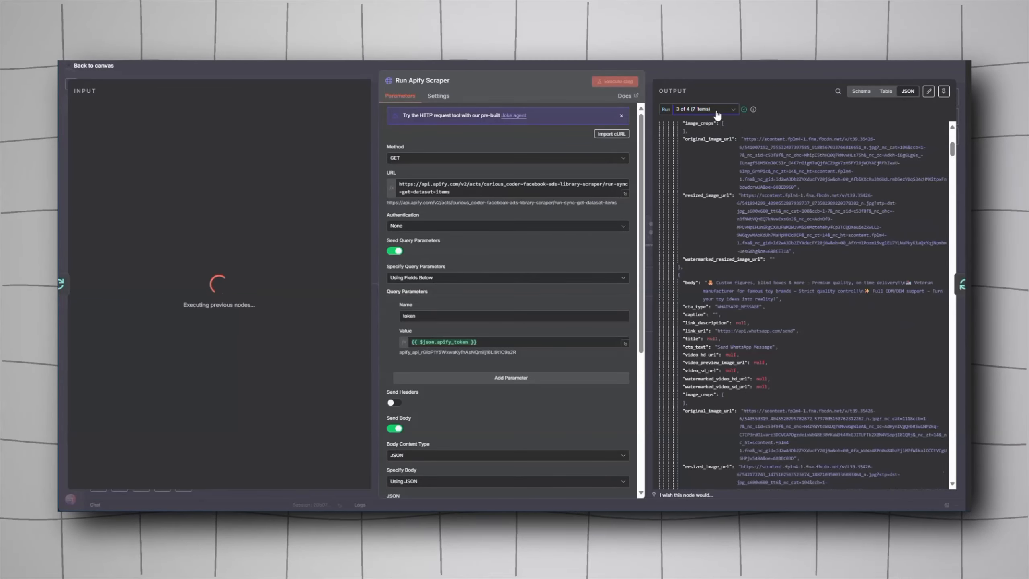
click(705, 109)
click(714, 144)
click(709, 109)
click(699, 129)
click(770, 64)
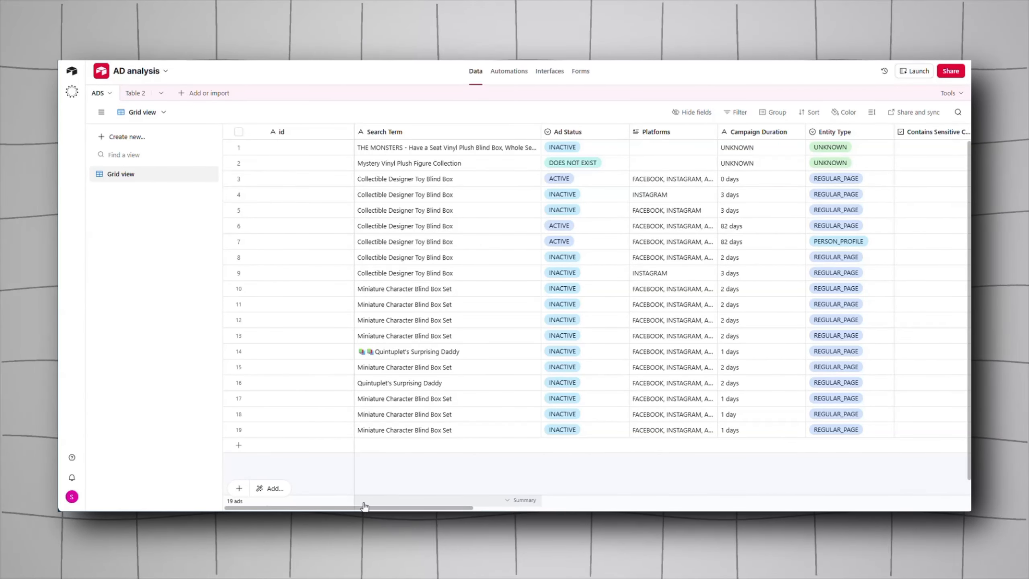
Step: Review the saved ad records in the Airtable ADS table, scrolling across to the Library urls column
drag(371, 508, 870, 509)
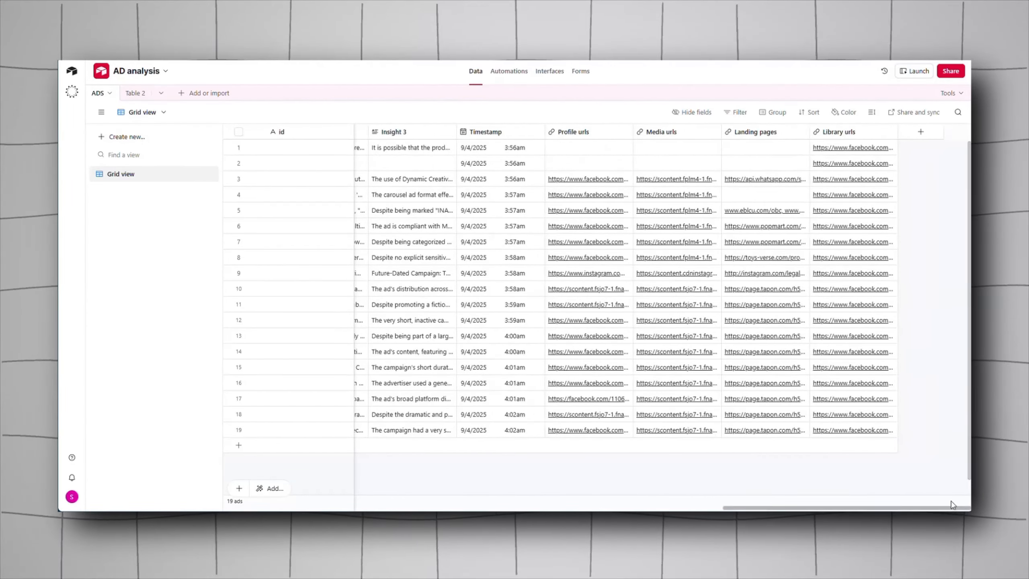
click(854, 289)
click(854, 290)
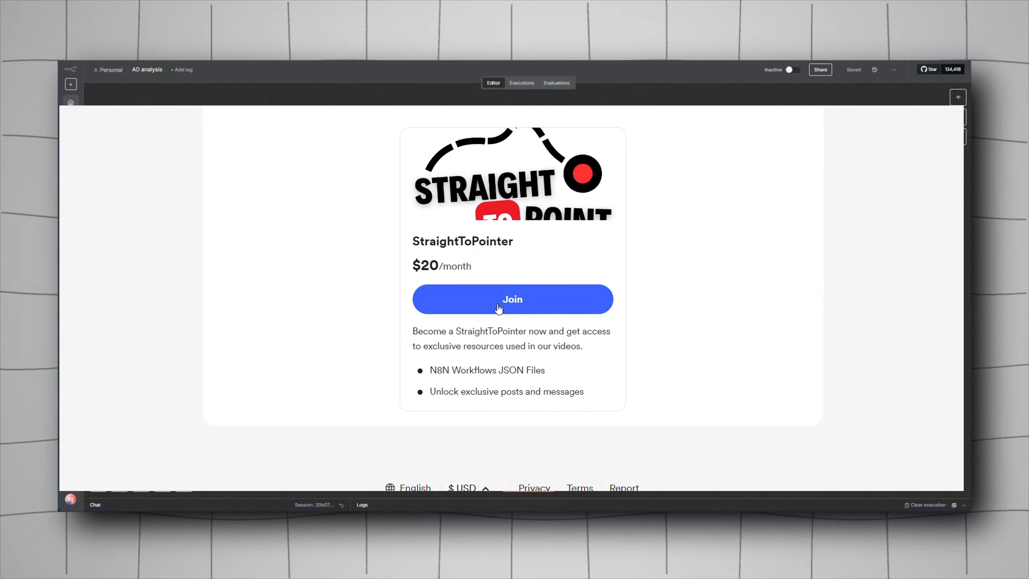
click(498, 306)
click(466, 380)
key(BackSpace)
key(BackSpace)
key(BackSpace)
text(Hello)
text(I need the json files)
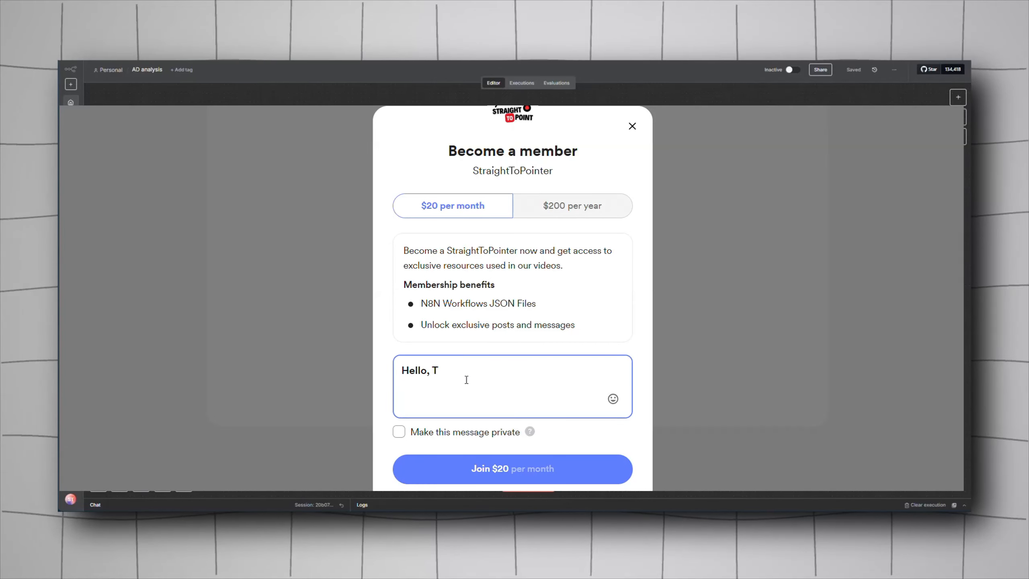
text( also can you shout me out)
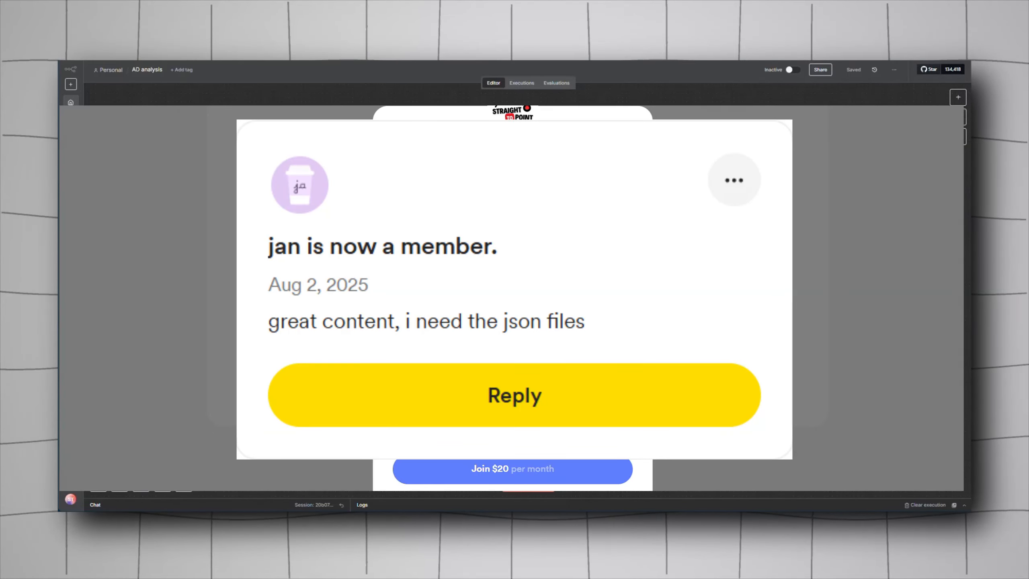
text( @straighttopoint on youtube??)
click(524, 468)
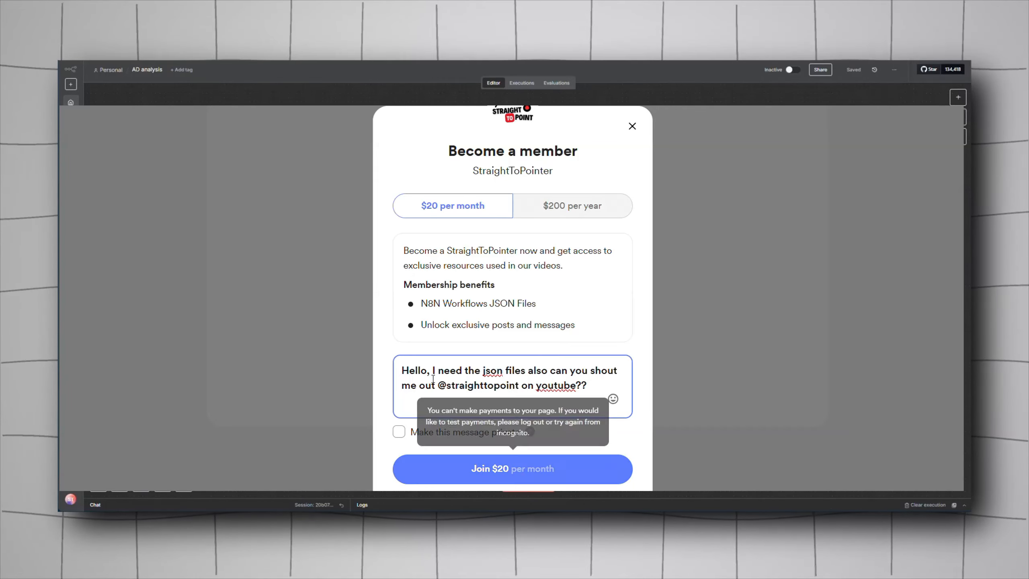